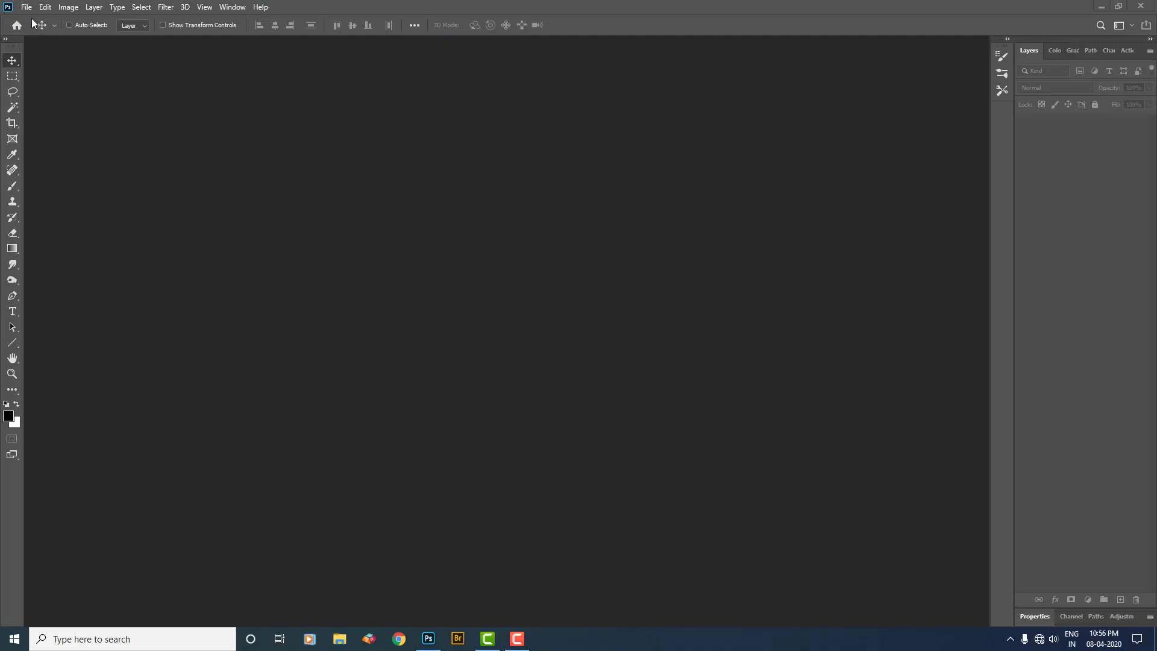
Create a new white document 18 × 12 inches at 300 pixels per inch
{"action": "left_click", "coordinate": [26, 6]}
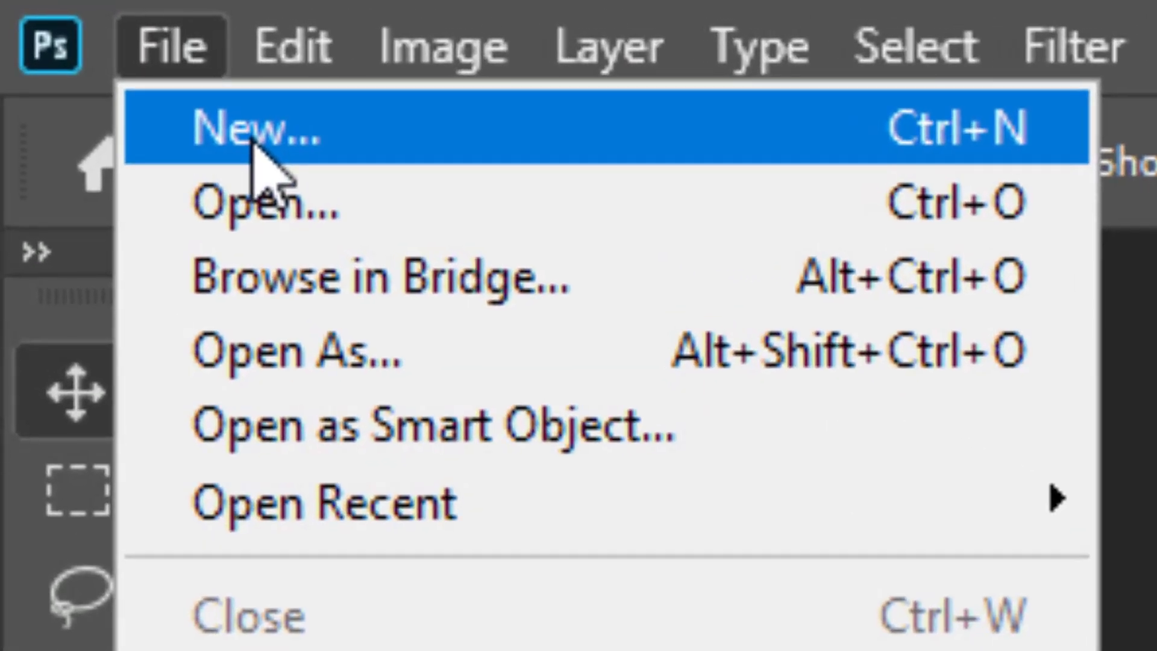
{"action": "left_click", "coordinate": [40, 21]}
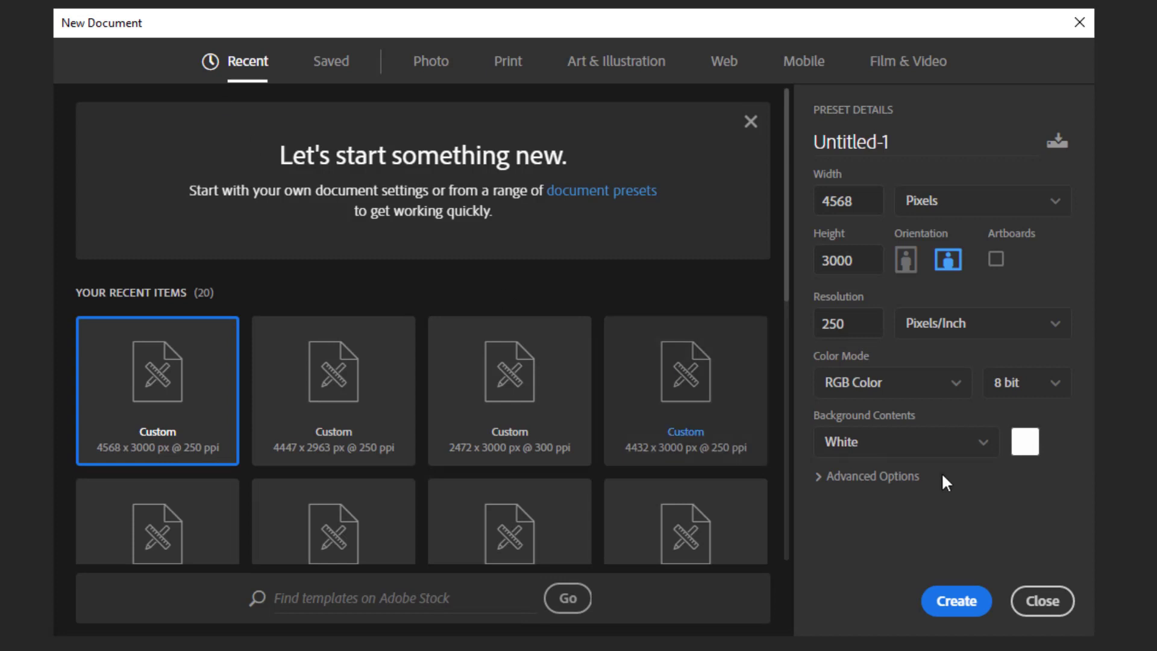
{"action": "left_click", "coordinate": [950, 208]}
{"action": "left_click", "coordinate": [949, 266]}
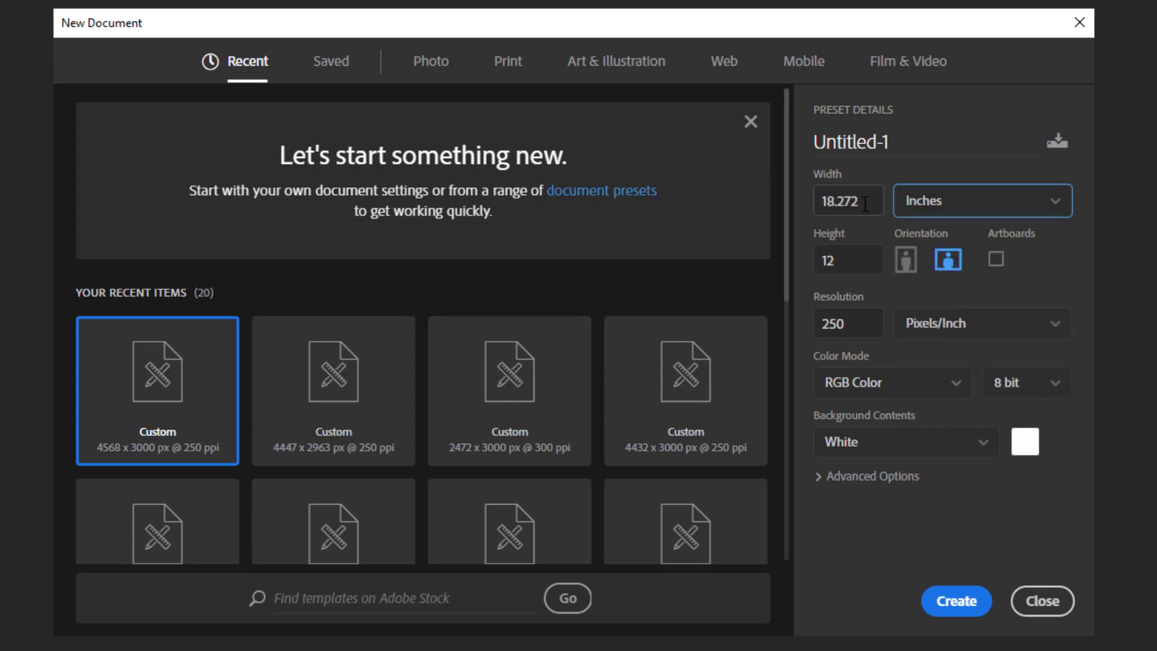
{"action": "type", "text": "18"}
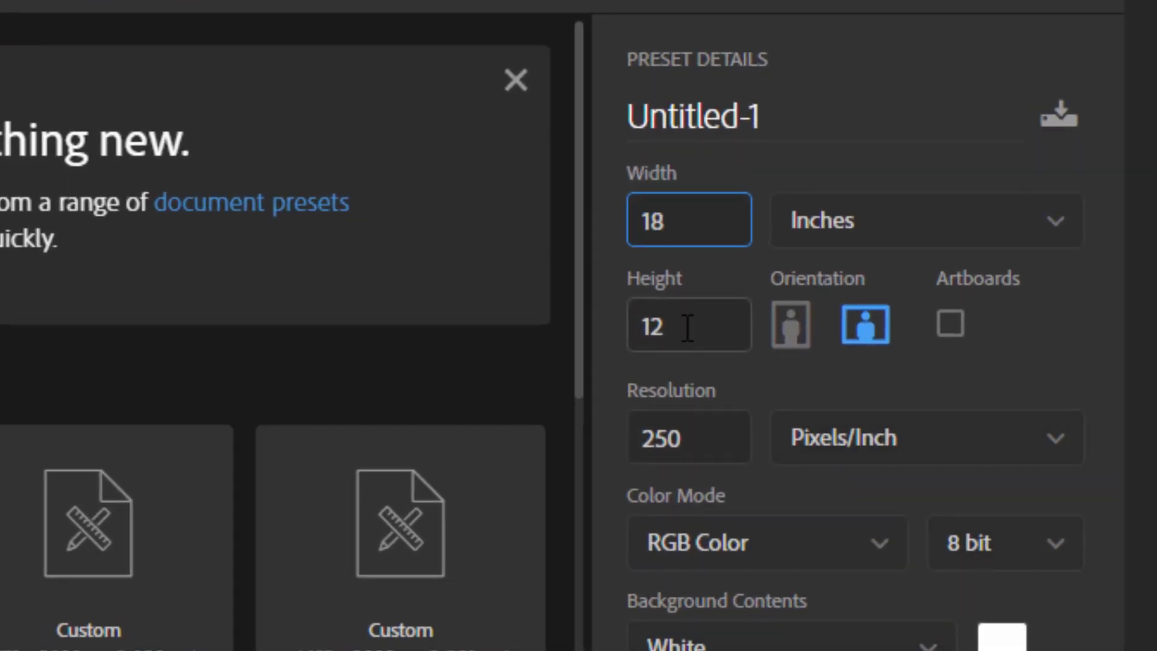
{"action": "left_click", "coordinate": [687, 325]}
{"action": "type", "text": "12"}
{"action": "key", "text": "Tab"}
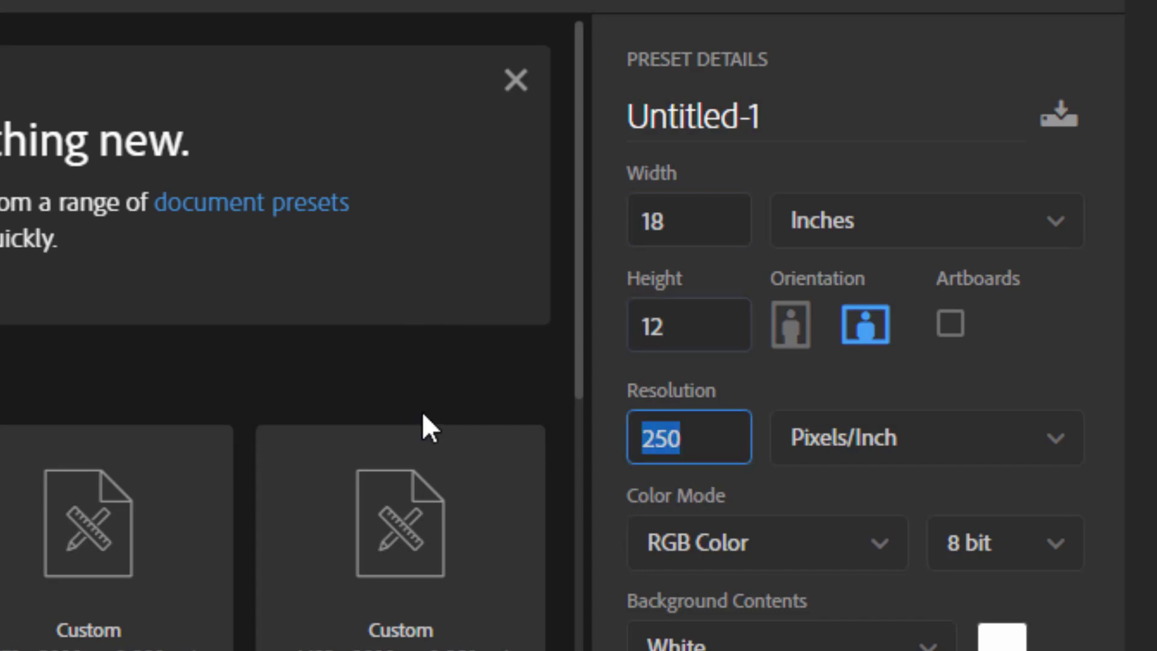
{"action": "type", "text": "300"}
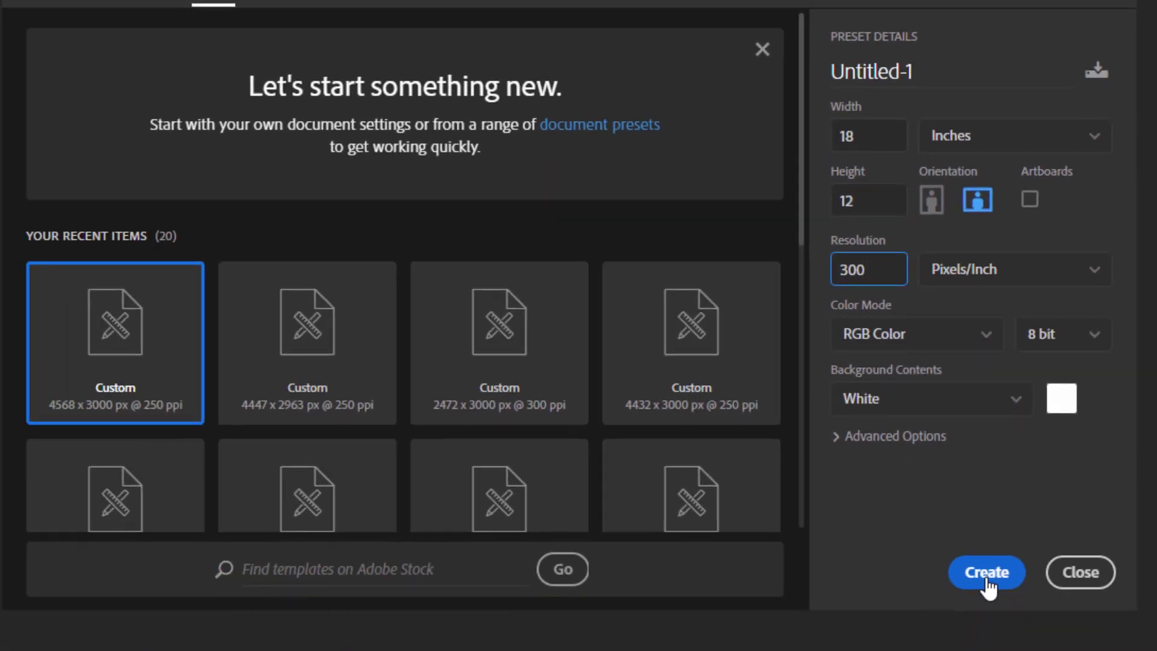
{"action": "left_click", "coordinate": [984, 571]}
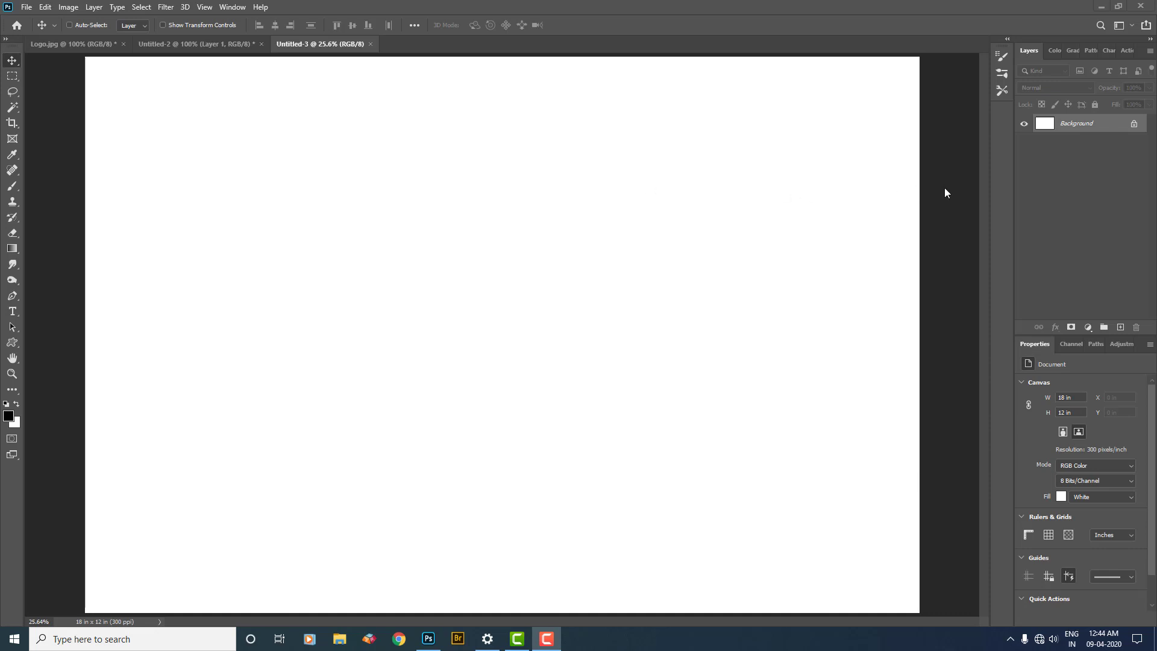
Add an empty Layer 1 and open the Filter > Render > Tree dialog
{"action": "left_click", "coordinate": [1120, 327]}
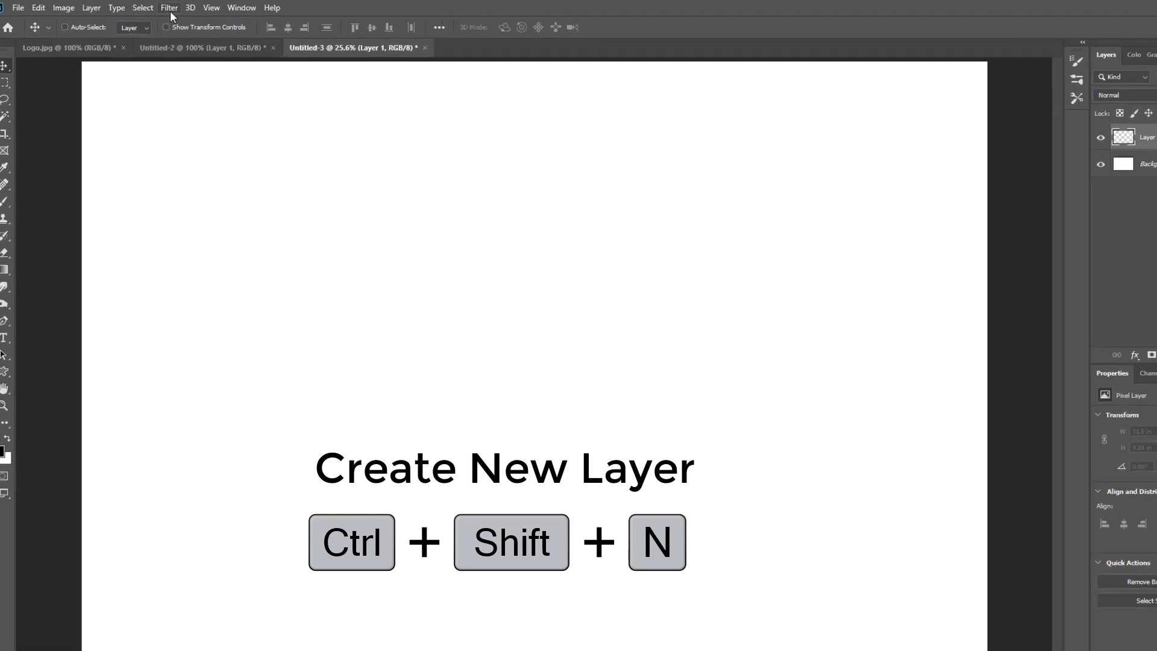
{"action": "left_click", "coordinate": [166, 7]}
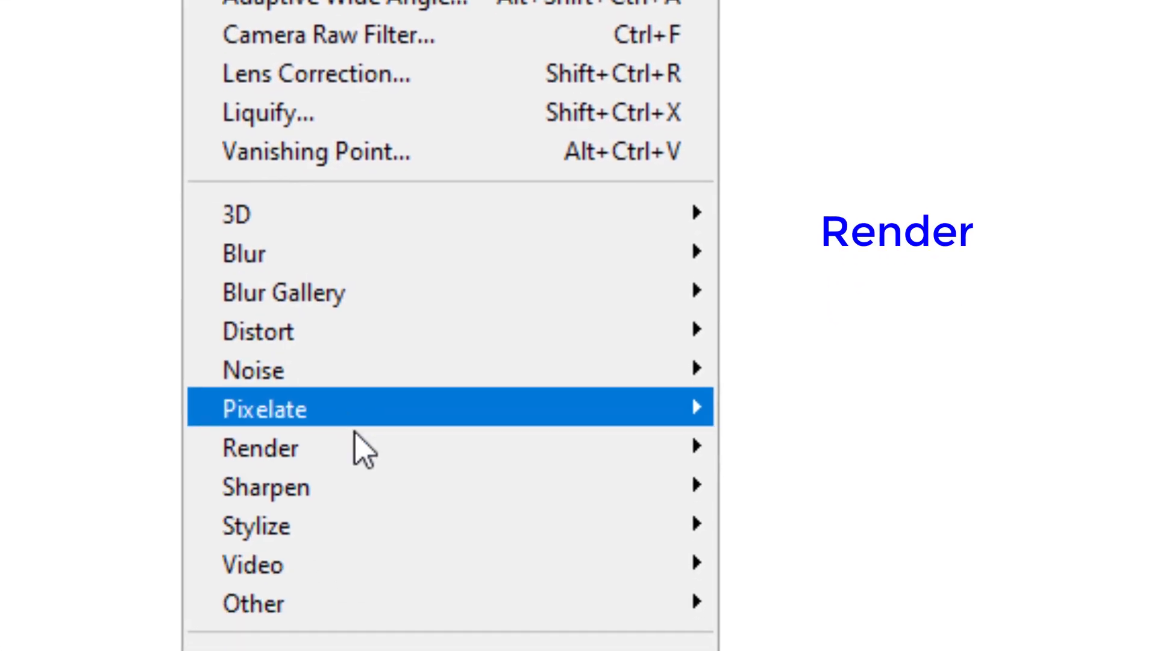
{"action": "mouse_move", "coordinate": [382, 576]}
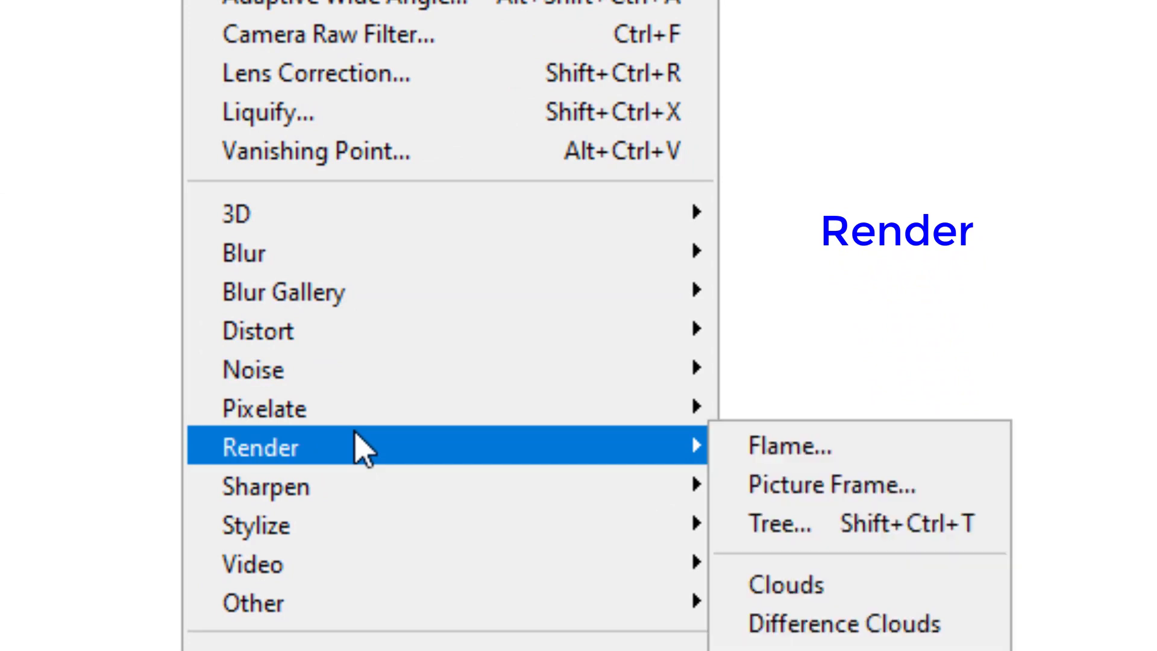
{"action": "left_click", "coordinate": [994, 524]}
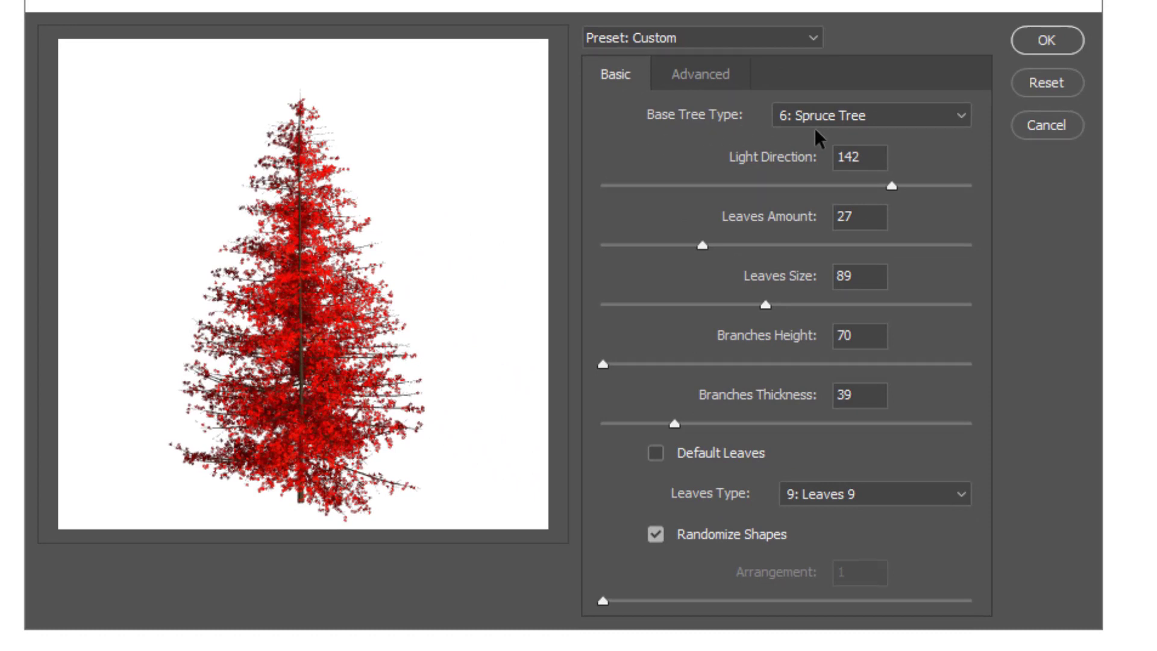
Try Stylized Tree 4, Pine Tree 1 and Populus Nigra, then settle on 12: Ash Tree
{"action": "left_click", "coordinate": [856, 120]}
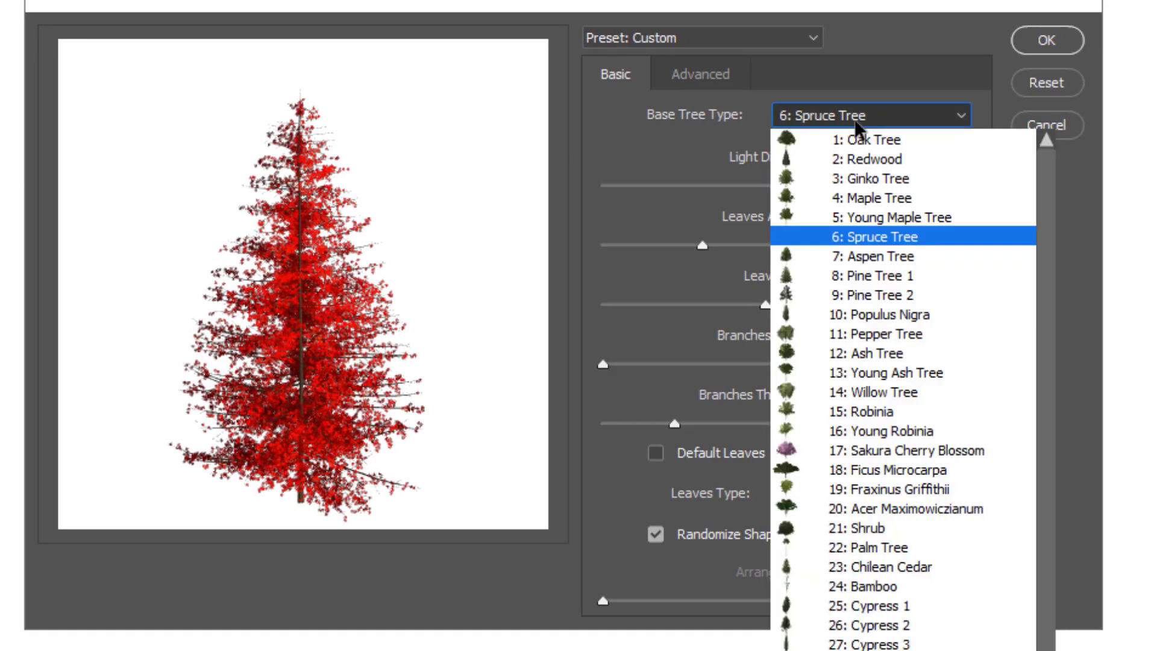
{"action": "scroll", "coordinate": [1129, 302], "scroll_direction": "down", "scroll_amount": 1}
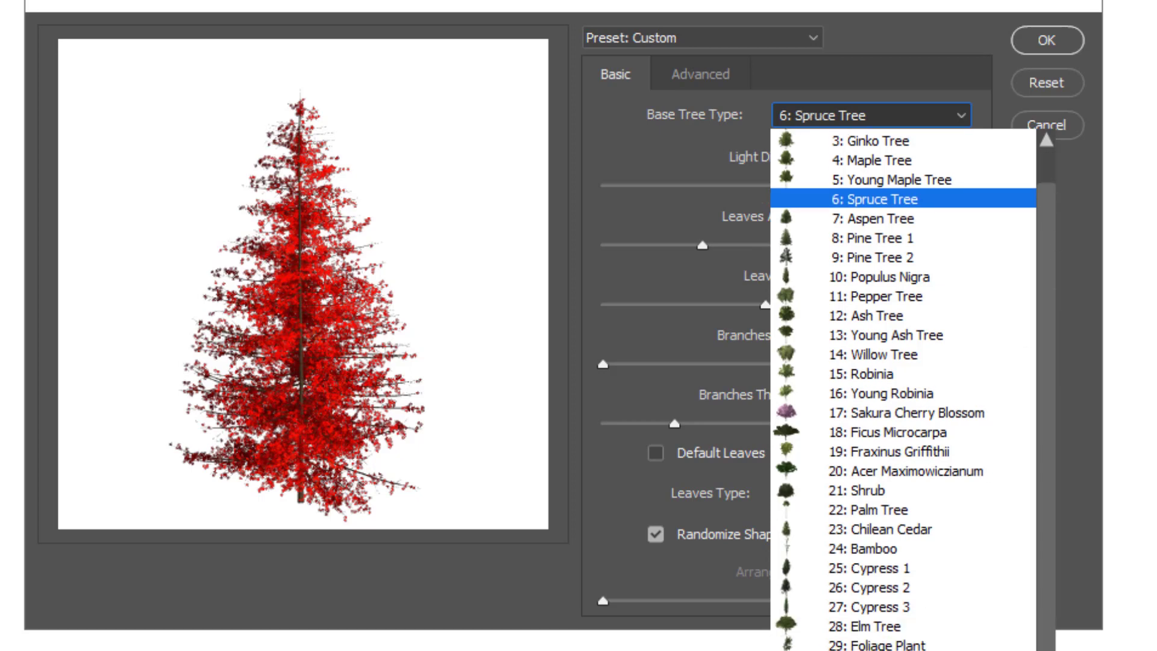
{"action": "left_click", "coordinate": [874, 648]}
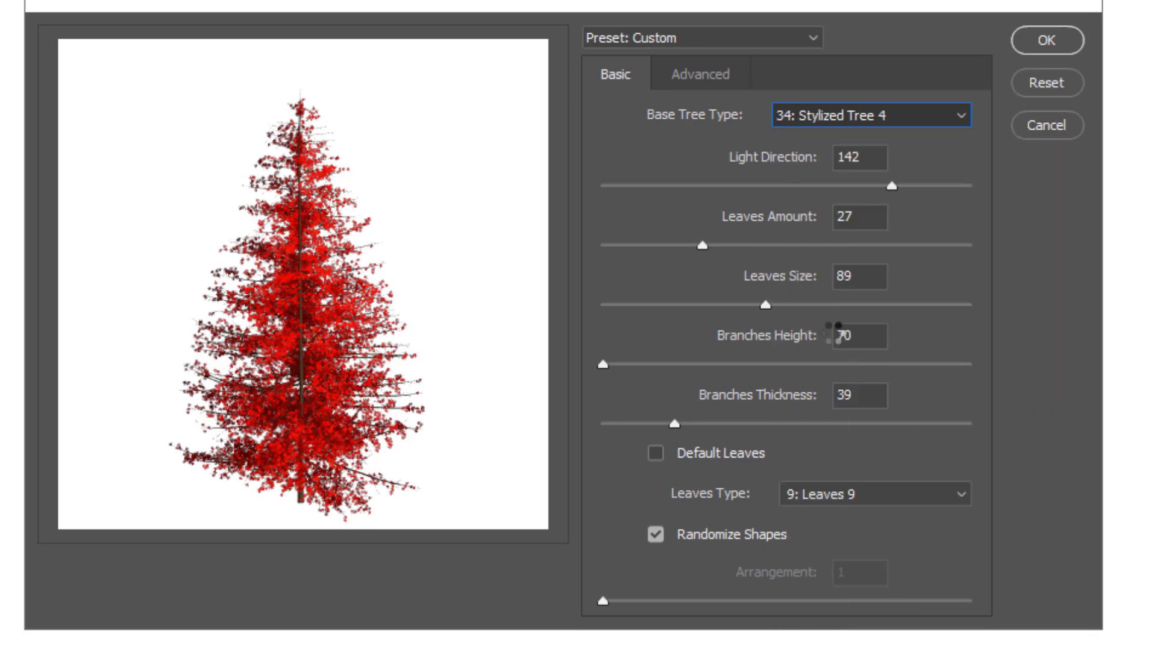
{"action": "left_click", "coordinate": [876, 116]}
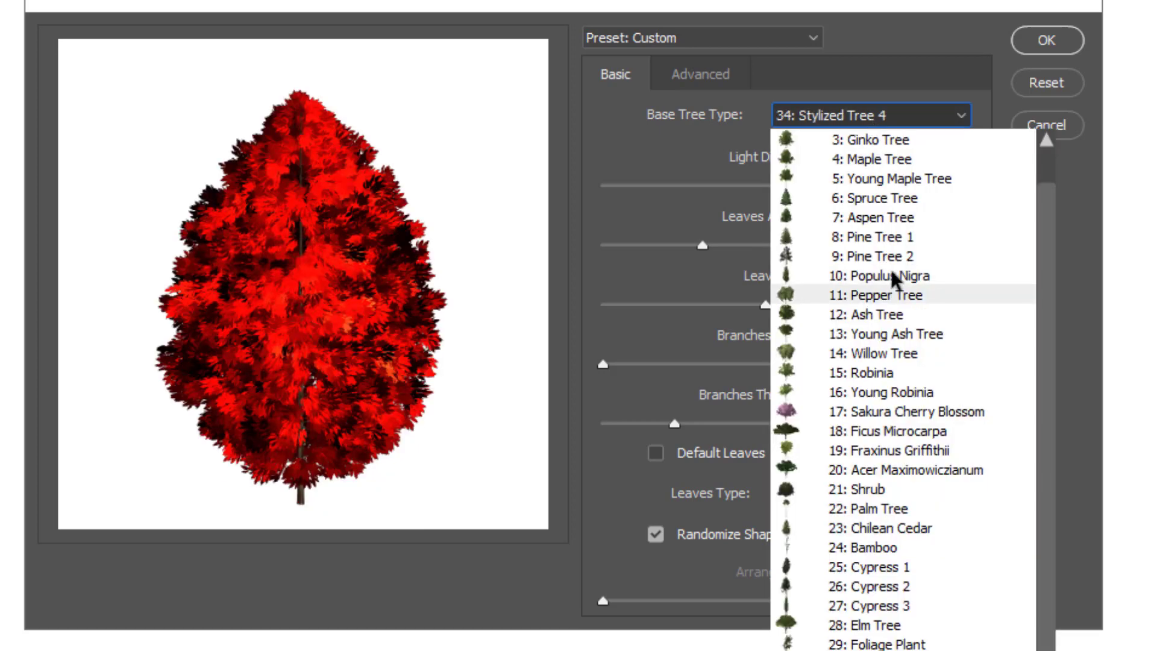
{"action": "left_click", "coordinate": [880, 178]}
{"action": "left_click", "coordinate": [844, 118]}
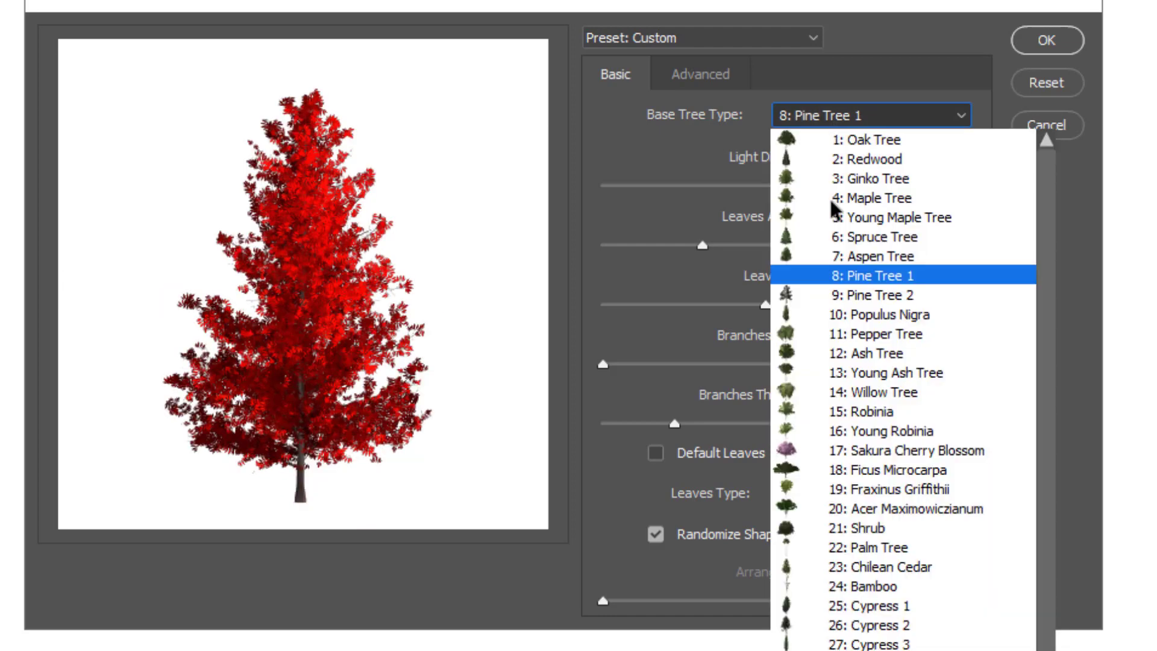
{"action": "left_click", "coordinate": [853, 315]}
{"action": "left_click", "coordinate": [848, 120]}
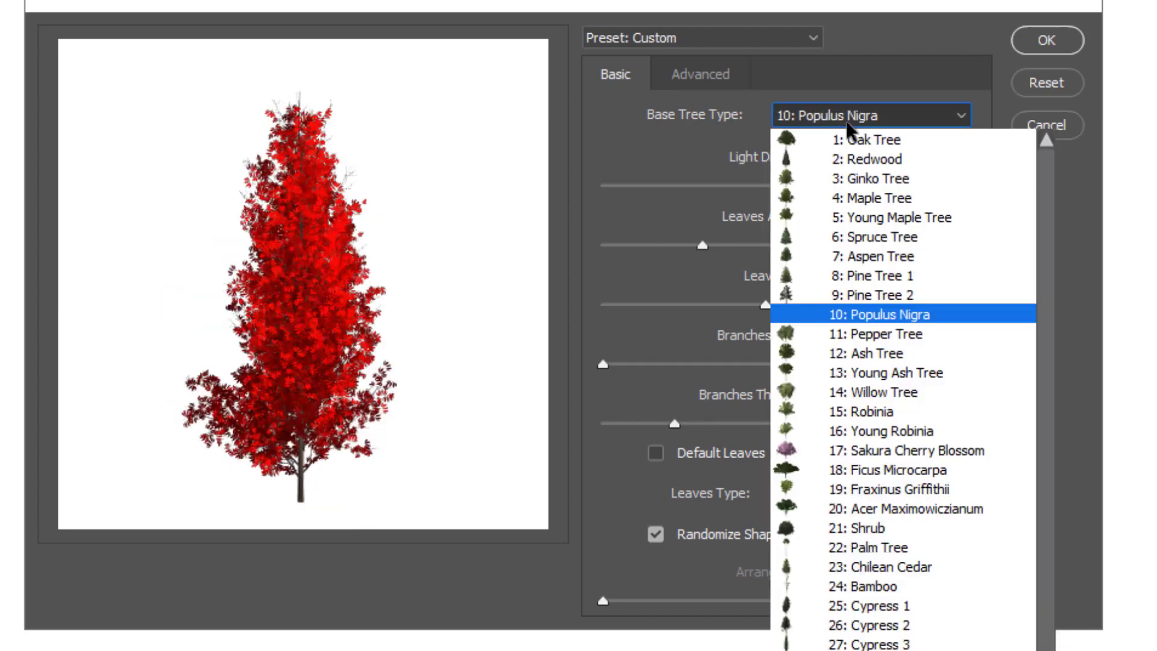
{"action": "left_click", "coordinate": [850, 353]}
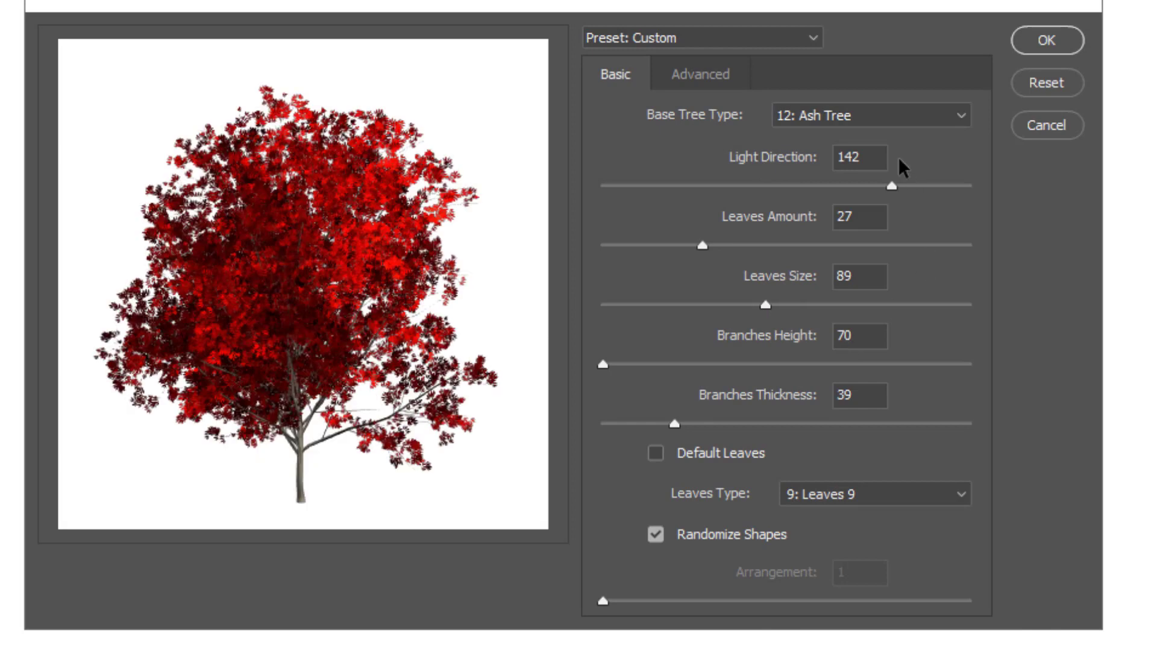
Give the tree a custom leaf colour in the Advanced tab, trying blue, then light green
{"action": "left_click", "coordinate": [699, 80]}
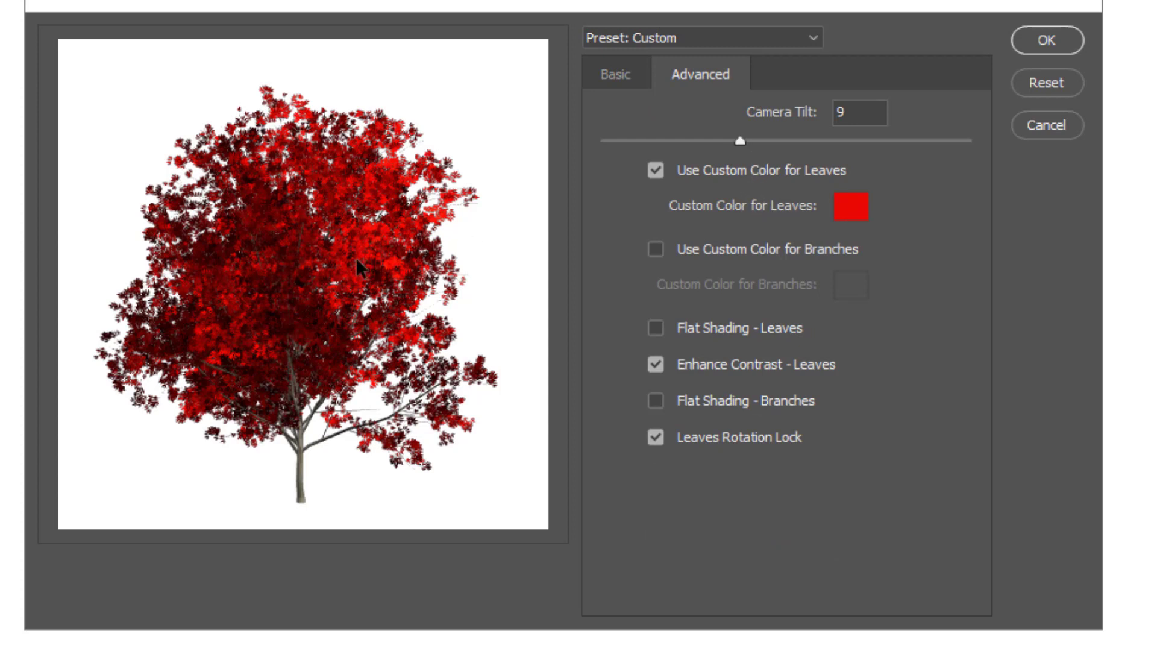
{"action": "left_click", "coordinate": [866, 211]}
{"action": "left_click_drag", "start_coordinate": [464, 161], "coordinate": [466, 65]}
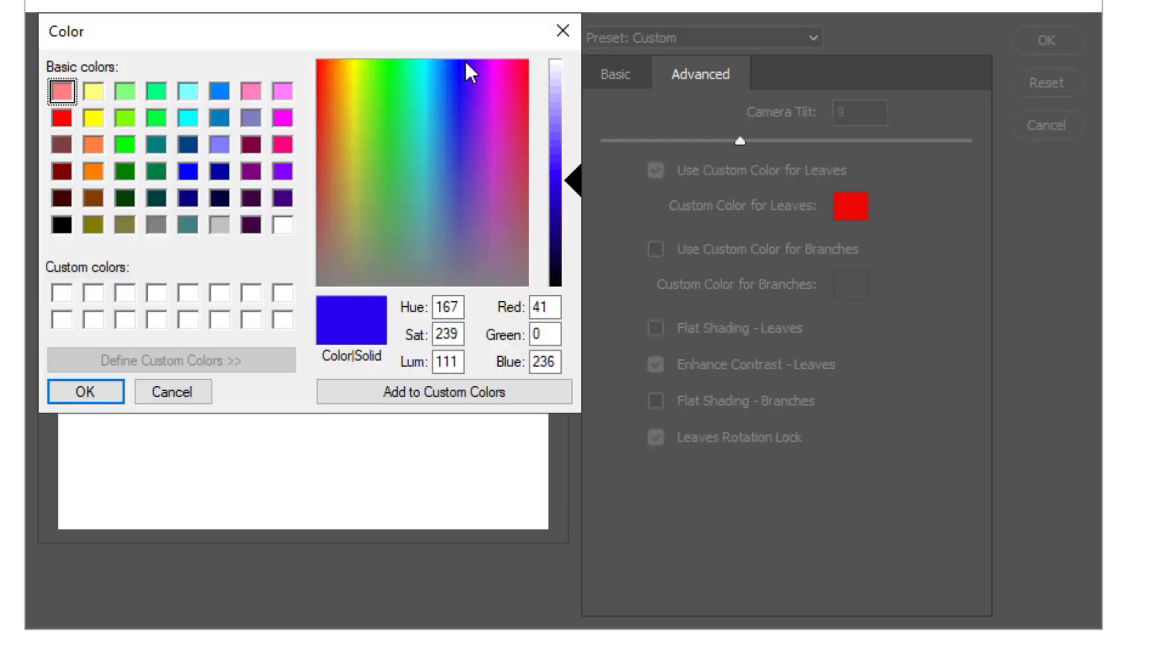
{"action": "left_click", "coordinate": [84, 394]}
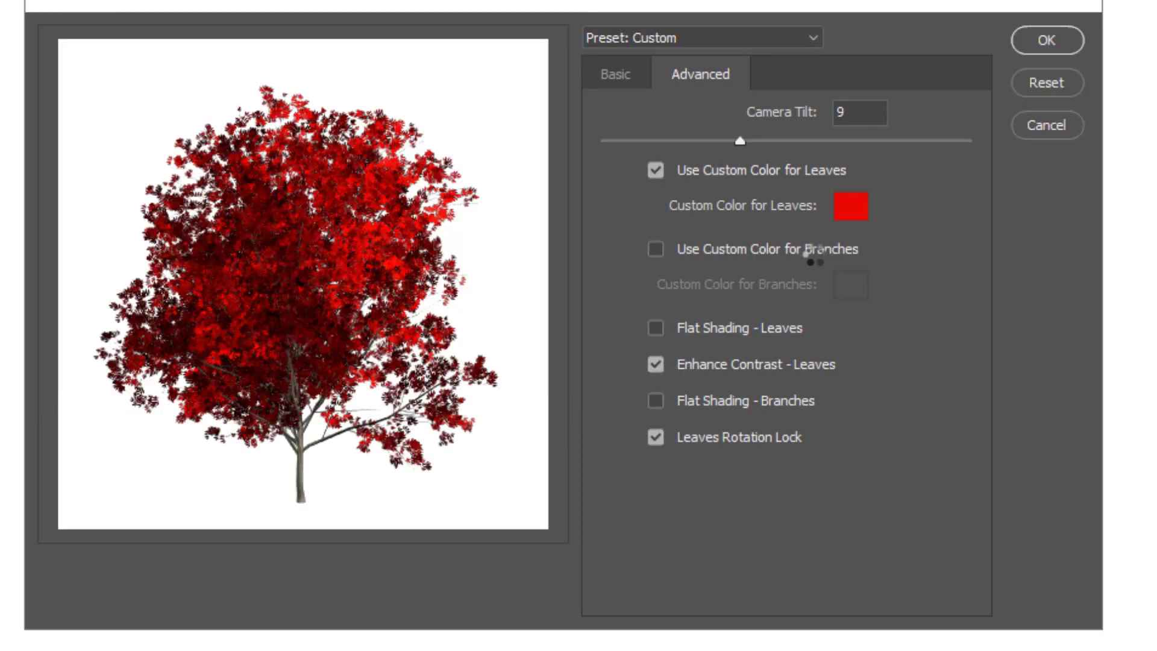
{"action": "left_click", "coordinate": [858, 208]}
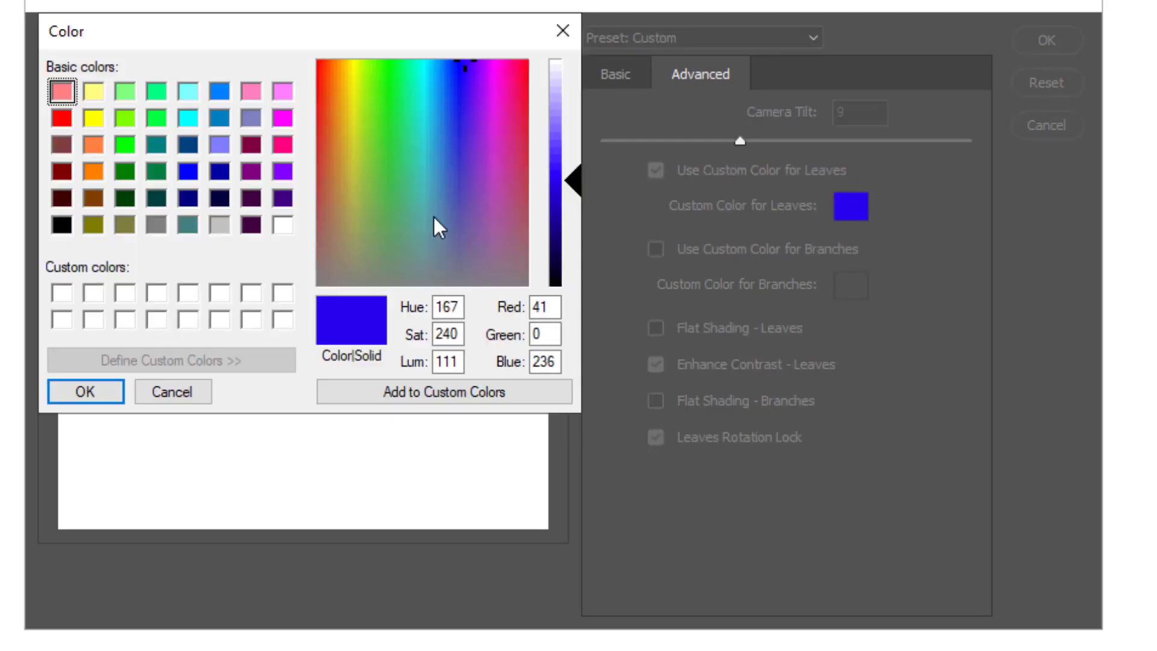
{"action": "left_click_drag", "start_coordinate": [575, 181], "coordinate": [575, 140]}
{"action": "left_click", "coordinate": [392, 147]}
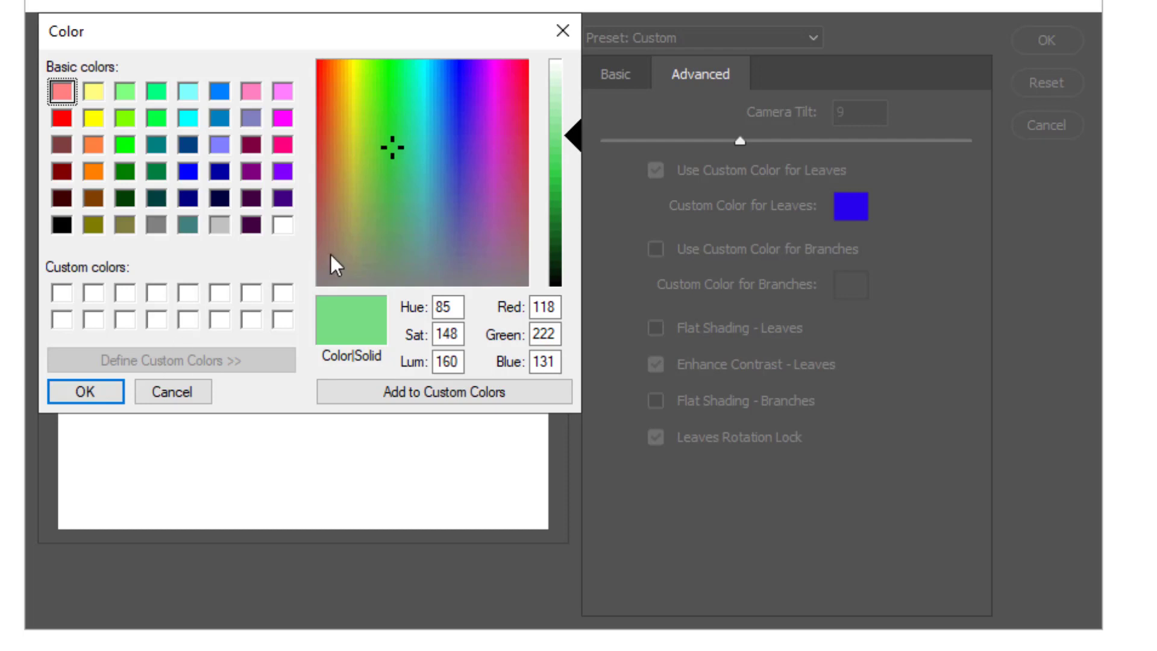
{"action": "left_click", "coordinate": [388, 206]}
{"action": "left_click", "coordinate": [376, 86]}
{"action": "left_click", "coordinate": [378, 78]}
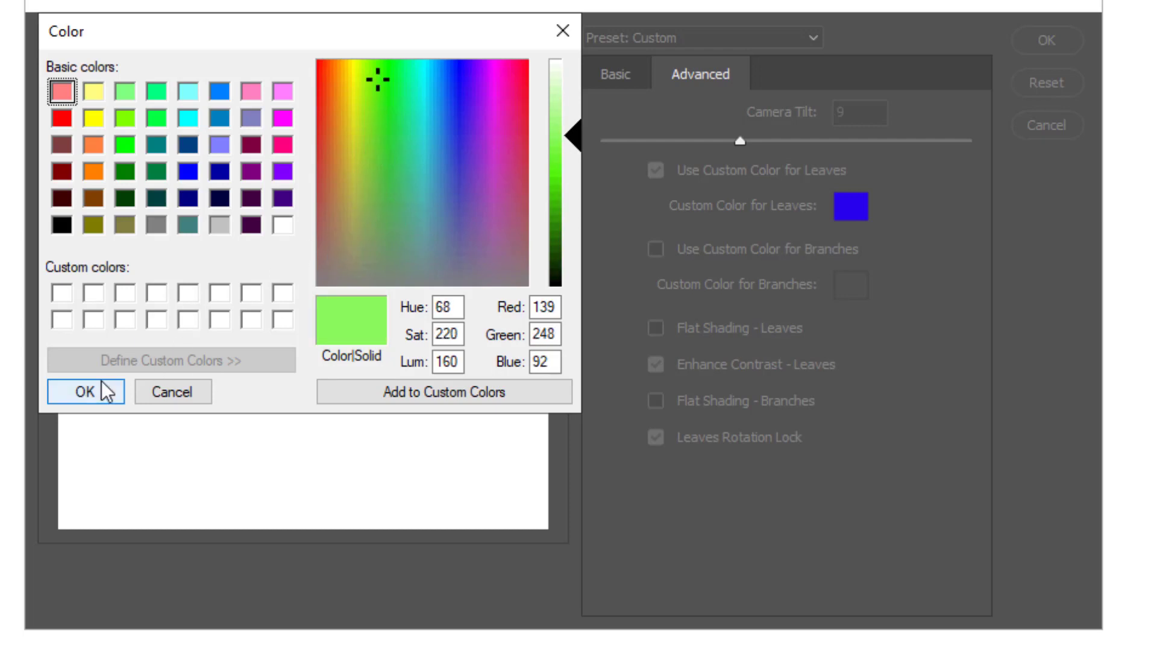
{"action": "left_click", "coordinate": [97, 392]}
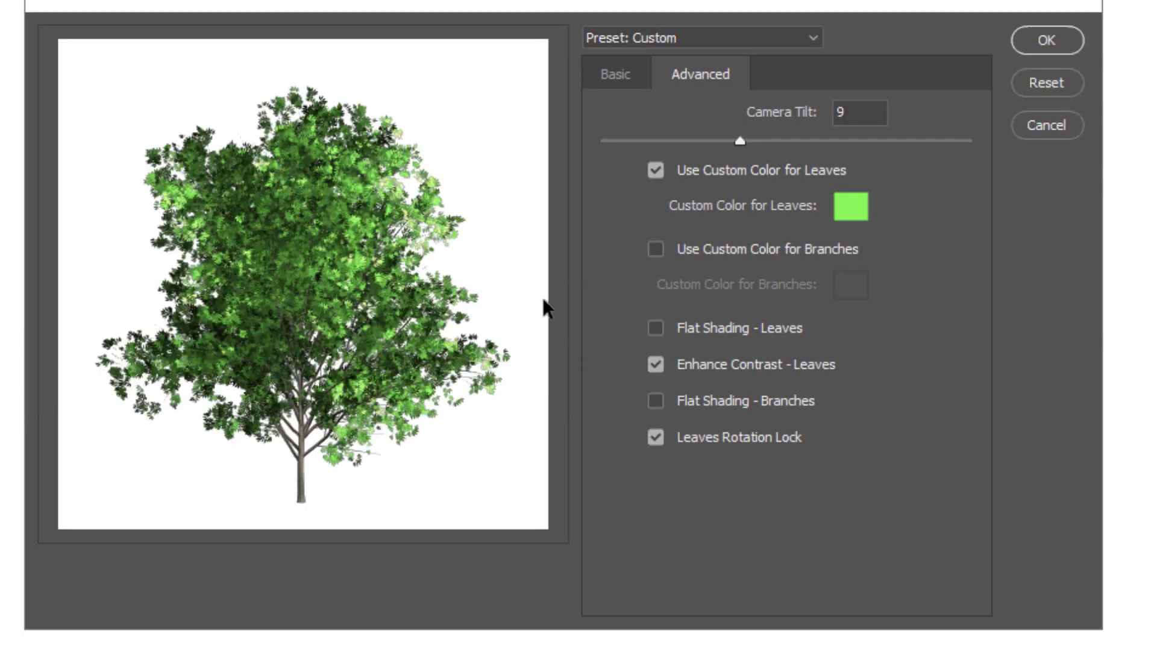
Refine the green leaf shade and render the Ash tree onto Layer 1
{"action": "left_click", "coordinate": [853, 208]}
{"action": "left_click", "coordinate": [375, 99]}
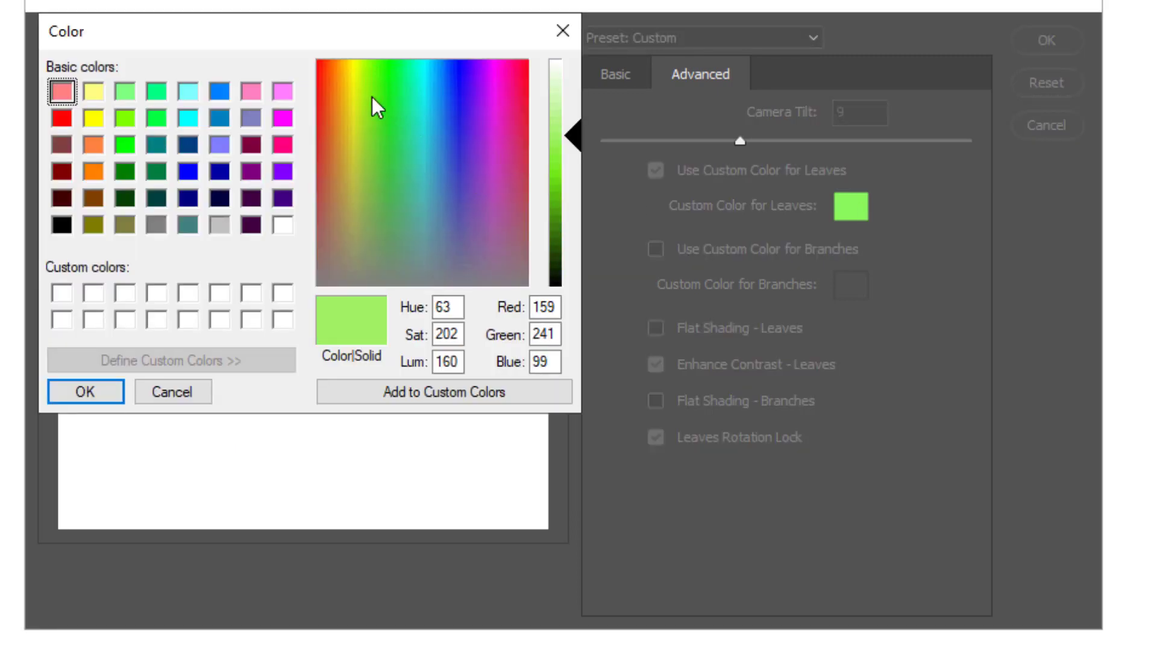
{"action": "left_click", "coordinate": [372, 95]}
{"action": "left_click", "coordinate": [385, 80]}
{"action": "left_click", "coordinate": [383, 77]}
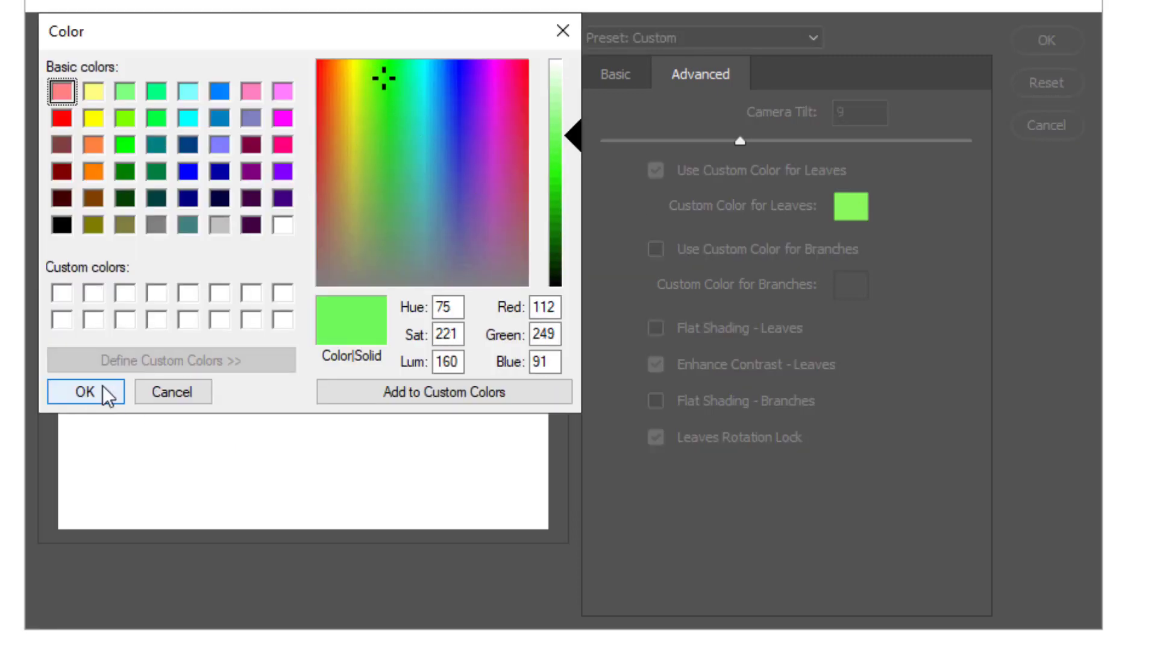
{"action": "left_click", "coordinate": [84, 392]}
{"action": "left_click", "coordinate": [615, 77]}
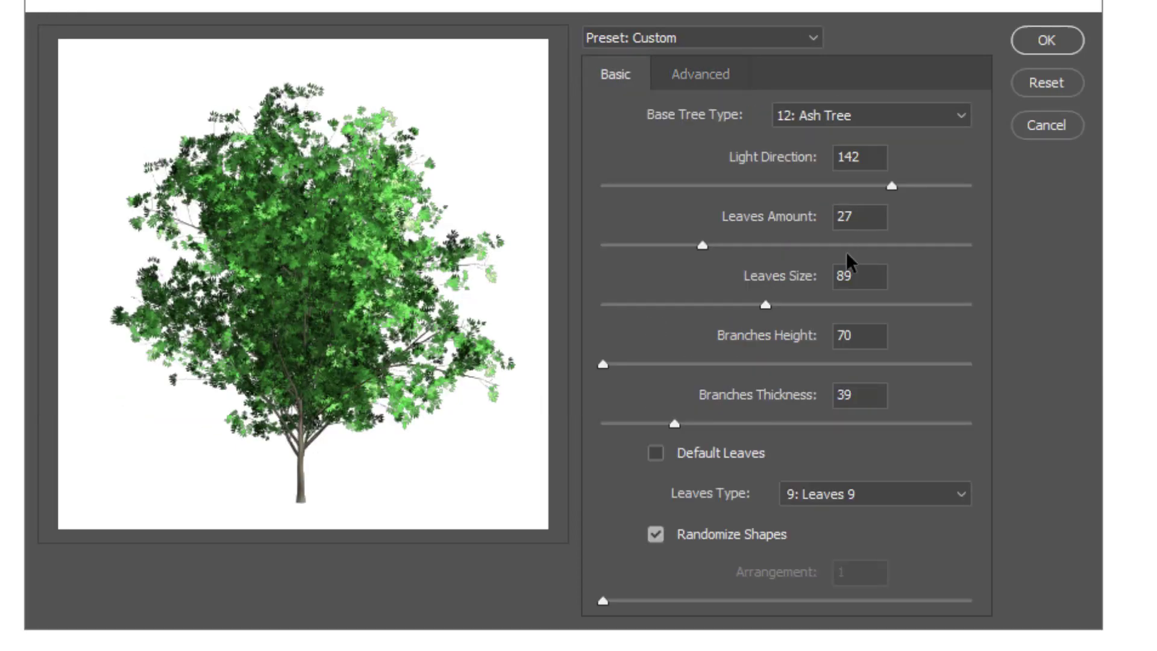
{"action": "left_click", "coordinate": [1046, 40]}
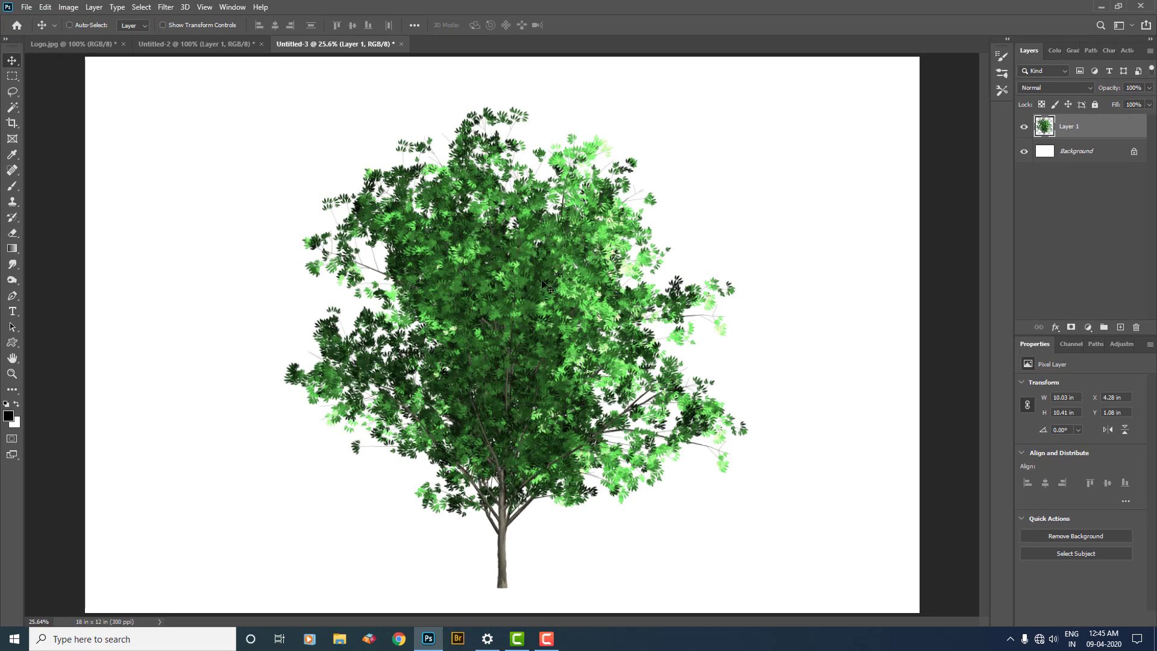
Shift the tree left from X 4.28 in to 3.43 in, checking it at 100% zoom
{"action": "mouse_move", "coordinate": [566, 324]}
{"action": "left_mouse_down"}
{"action": "mouse_move", "coordinate": [545, 291]}
{"action": "mouse_move", "coordinate": [464, 337]}
{"action": "mouse_move", "coordinate": [512, 326]}
{"action": "mouse_move", "coordinate": [410, 410]}
{"action": "mouse_move", "coordinate": [458, 362]}
{"action": "mouse_move", "coordinate": [553, 342]}
{"action": "left_mouse_up"}
{"action": "key", "text": "ctrl+1"}
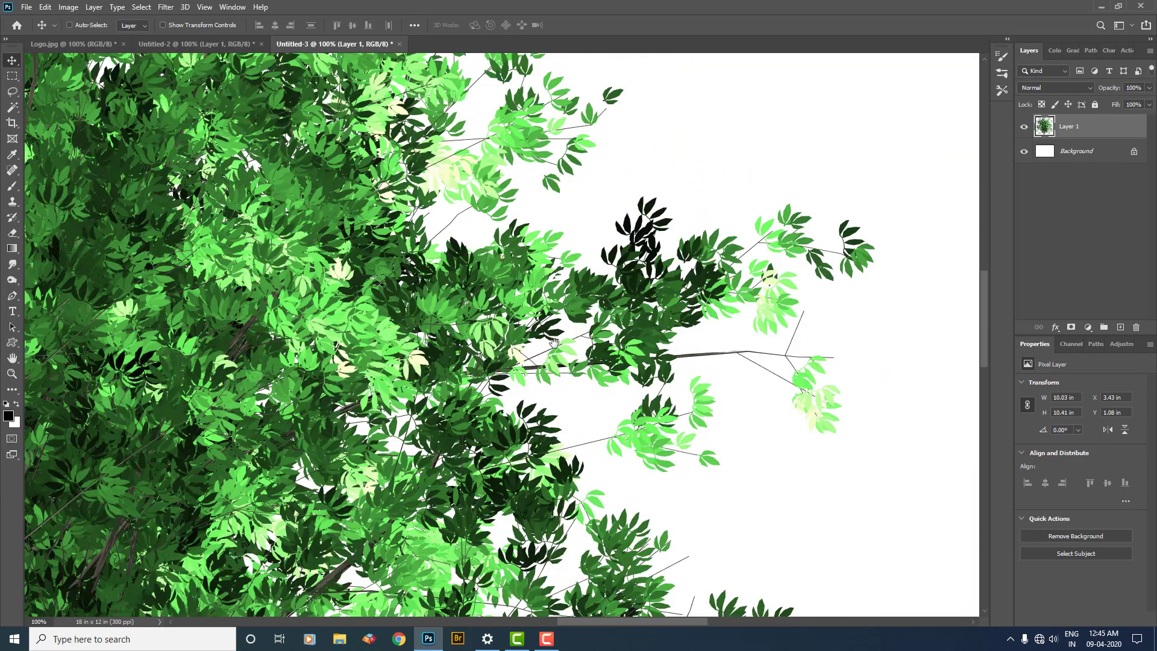
{"action": "key", "text": "ctrl+0"}
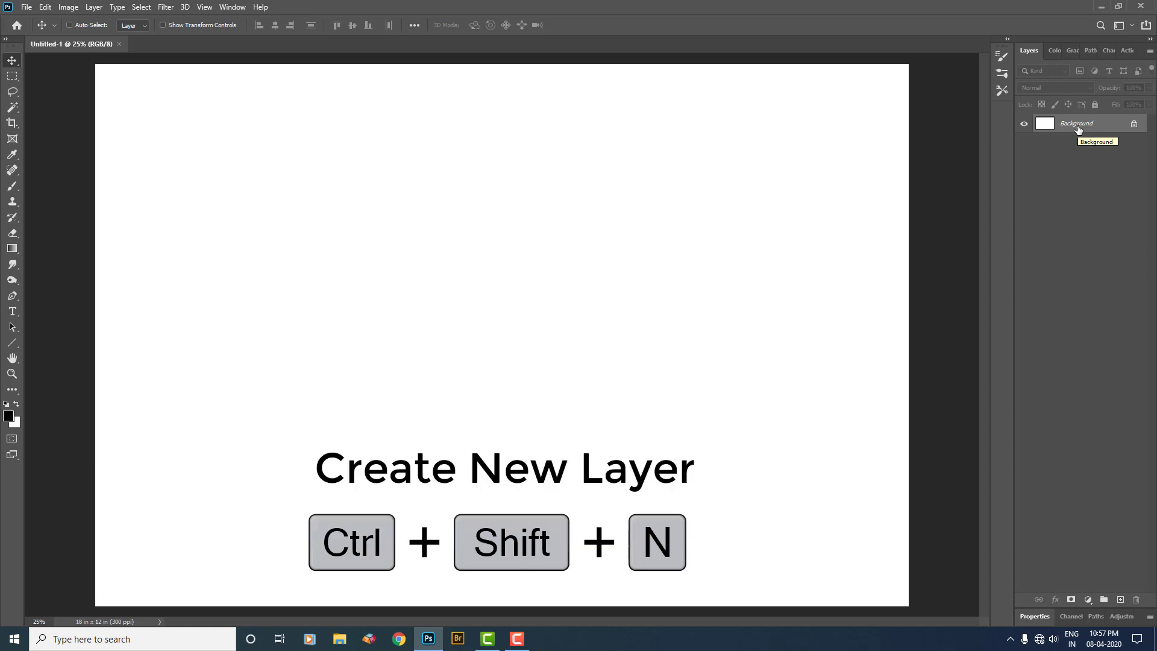
Create a new empty Layer 1 above the Background with Ctrl+Shift+N
{"action": "key", "text": "ctrl+shift+n"}
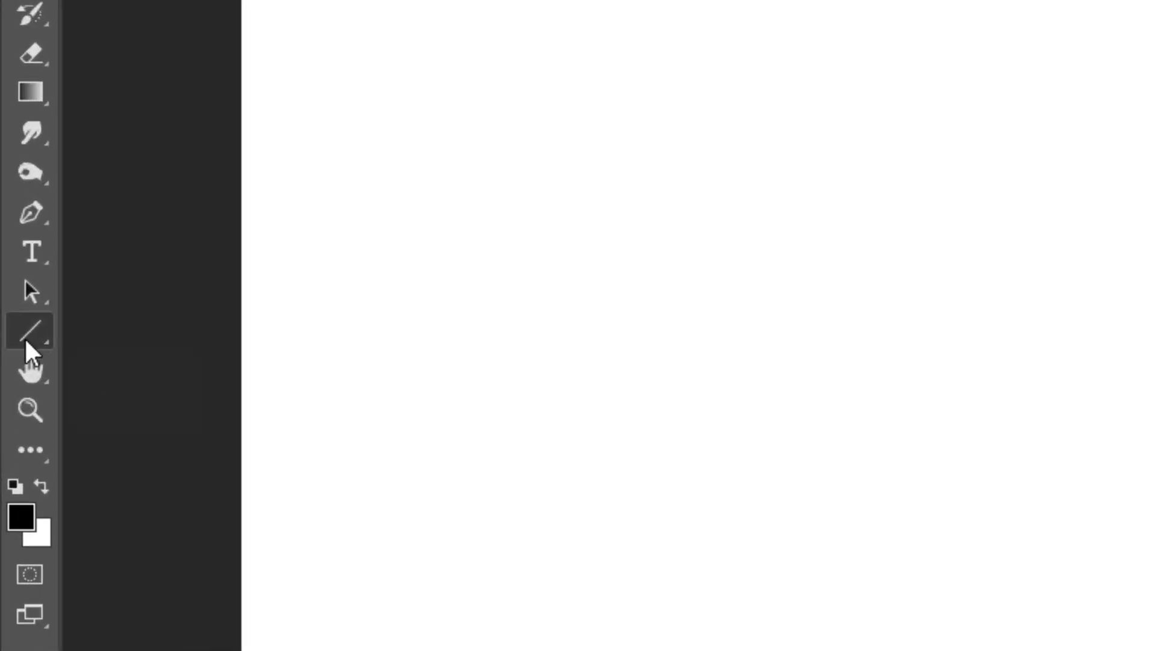
Switch from the Line tool to the Custom Shape Tool and open its shape picker
{"action": "right_click", "coordinate": [10, 344]}
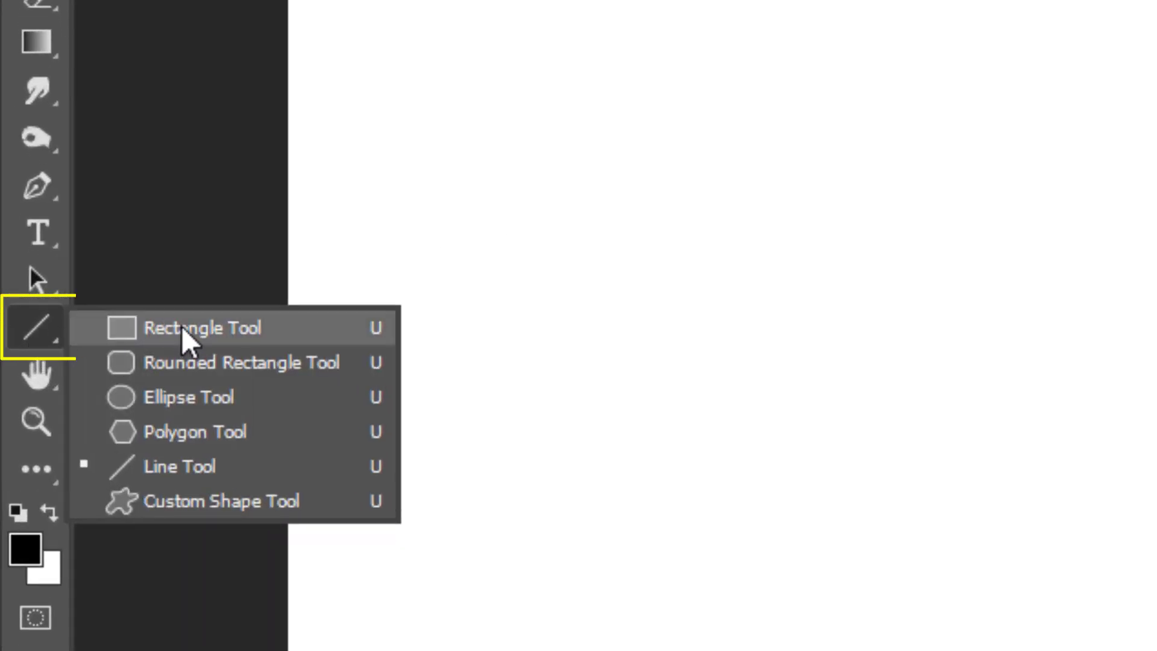
{"action": "left_click", "coordinate": [324, 505]}
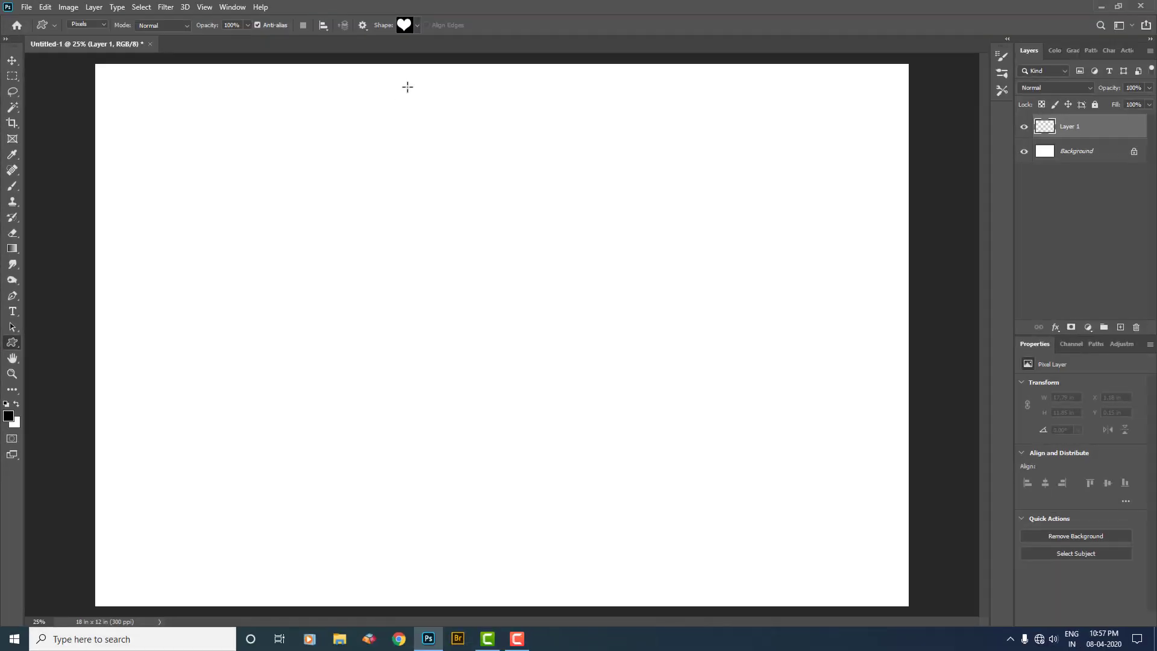
{"action": "left_click", "coordinate": [415, 32]}
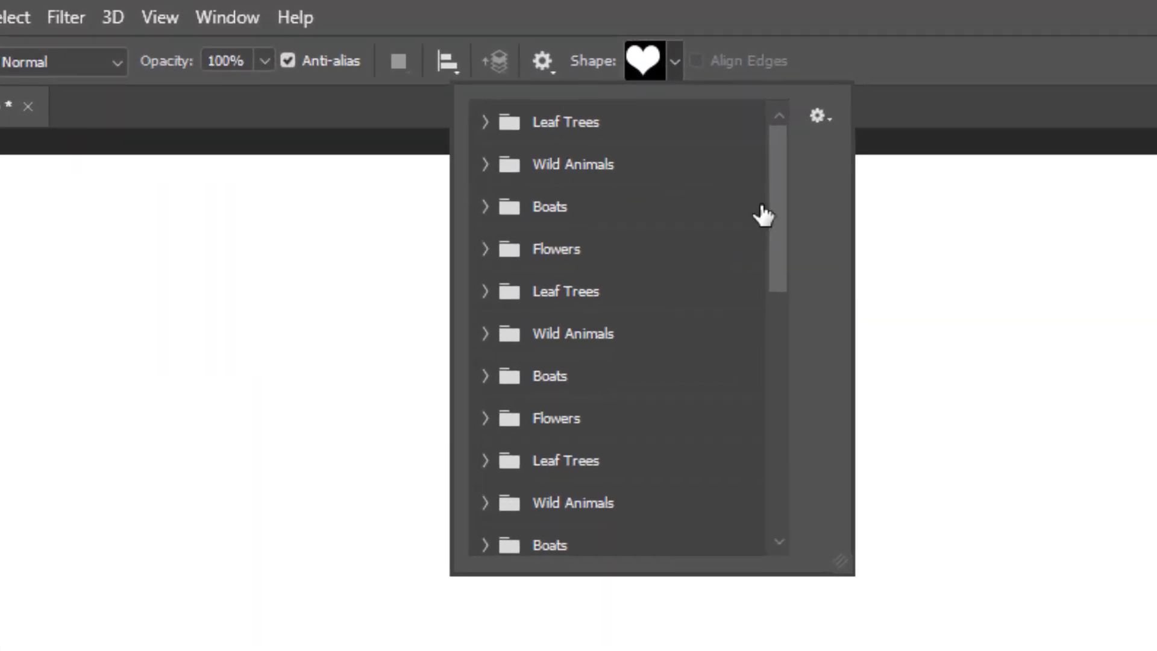
Expand the my set-1 folder and enlarge the shape picker to reveal the heart shapes
{"action": "left_click_drag", "start_coordinate": [780, 179], "coordinate": [771, 442]}
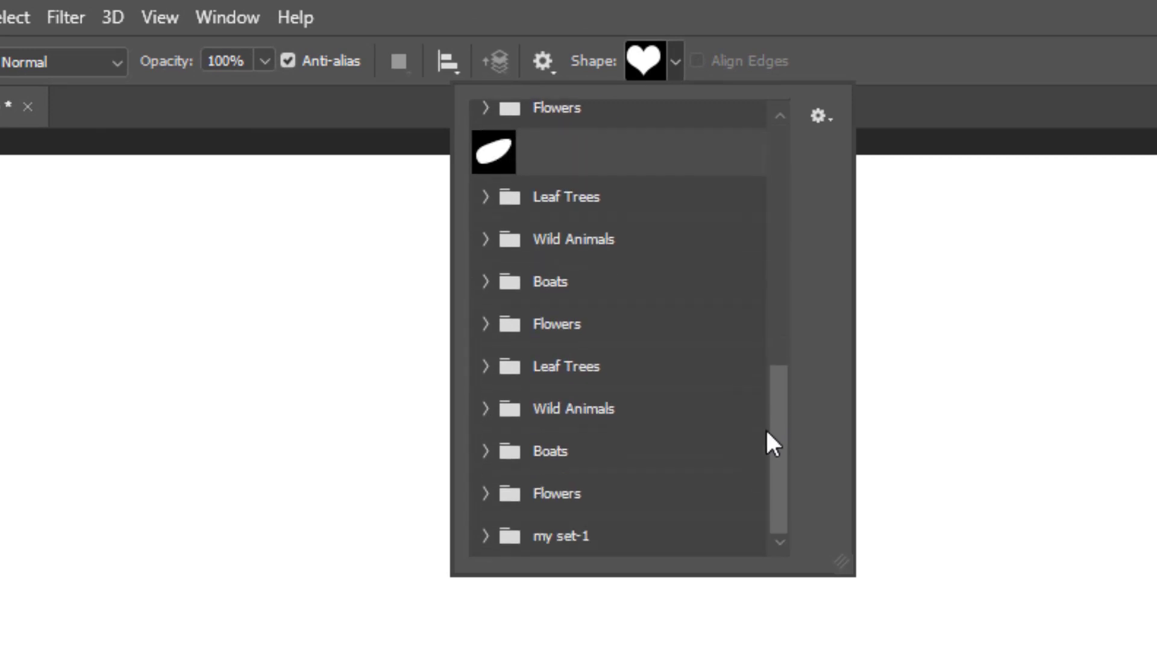
{"action": "left_click", "coordinate": [485, 536]}
{"action": "left_click_drag", "start_coordinate": [769, 244], "coordinate": [767, 294]}
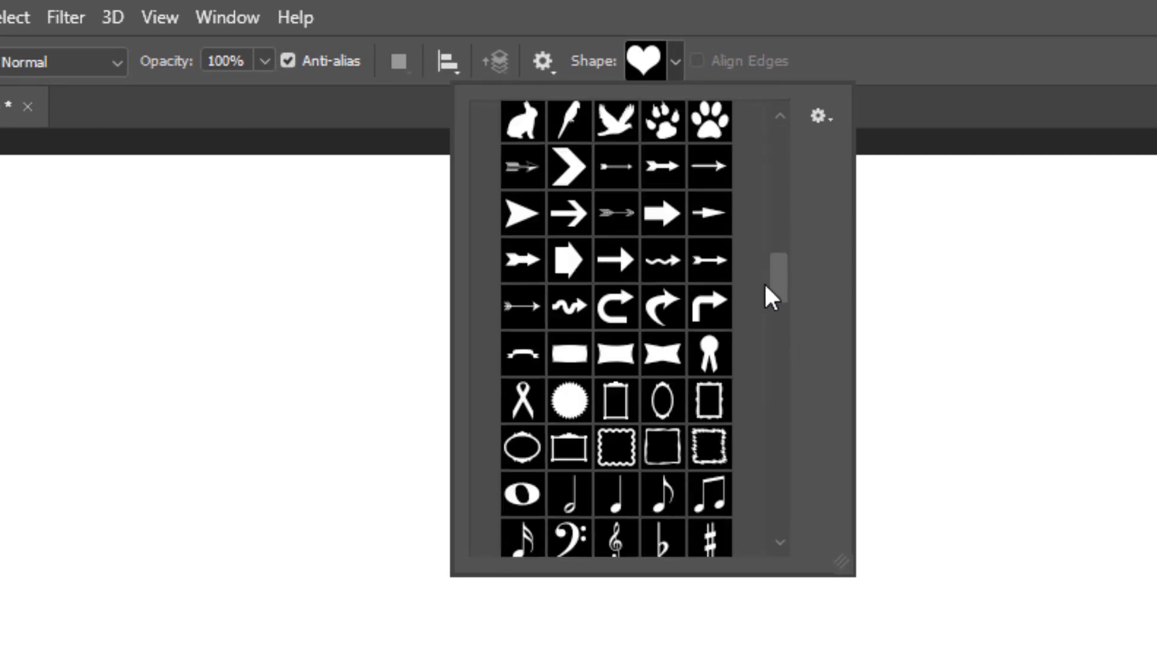
{"action": "left_click_drag", "start_coordinate": [841, 560], "coordinate": [1153, 648]}
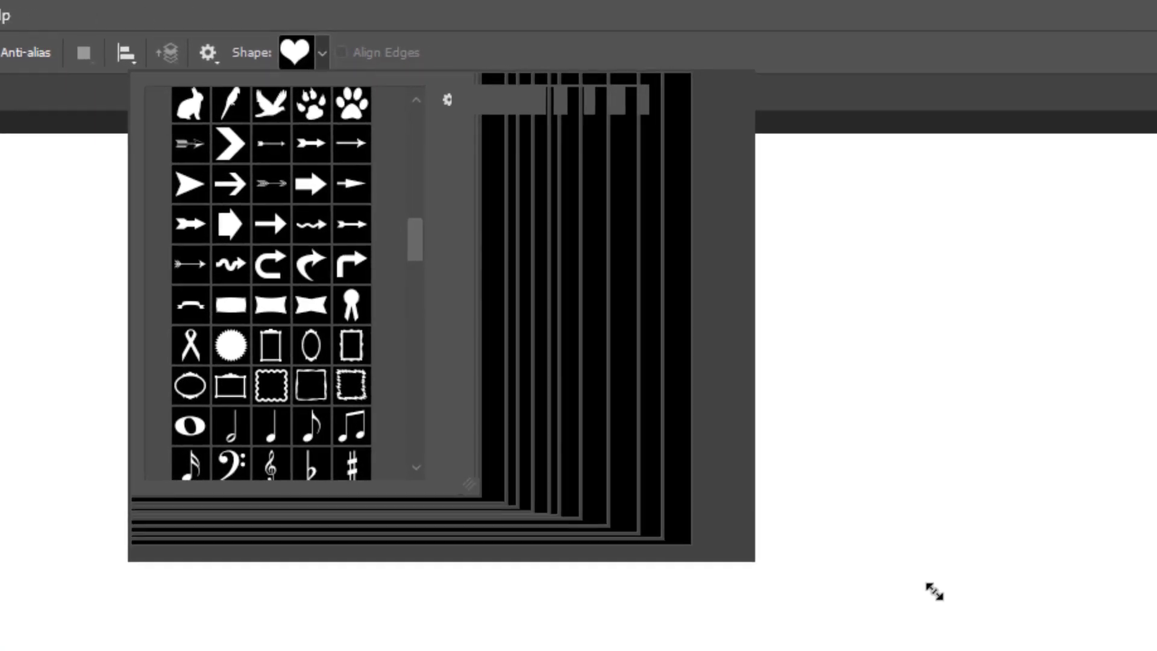
{"action": "left_click_drag", "start_coordinate": [934, 591], "coordinate": [1001, 598]}
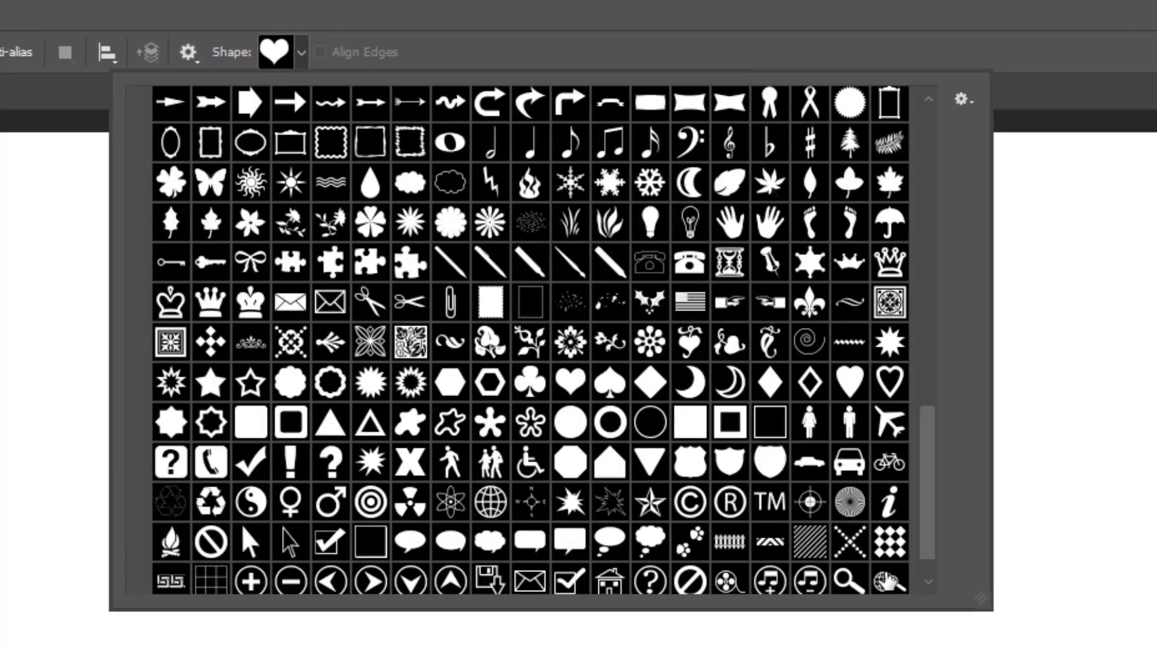
{"action": "left_click_drag", "start_coordinate": [954, 465], "coordinate": [924, 436]}
{"action": "scroll", "coordinate": [942, 304], "scroll_direction": "up", "scroll_amount": 3, "text": "ctrl"}
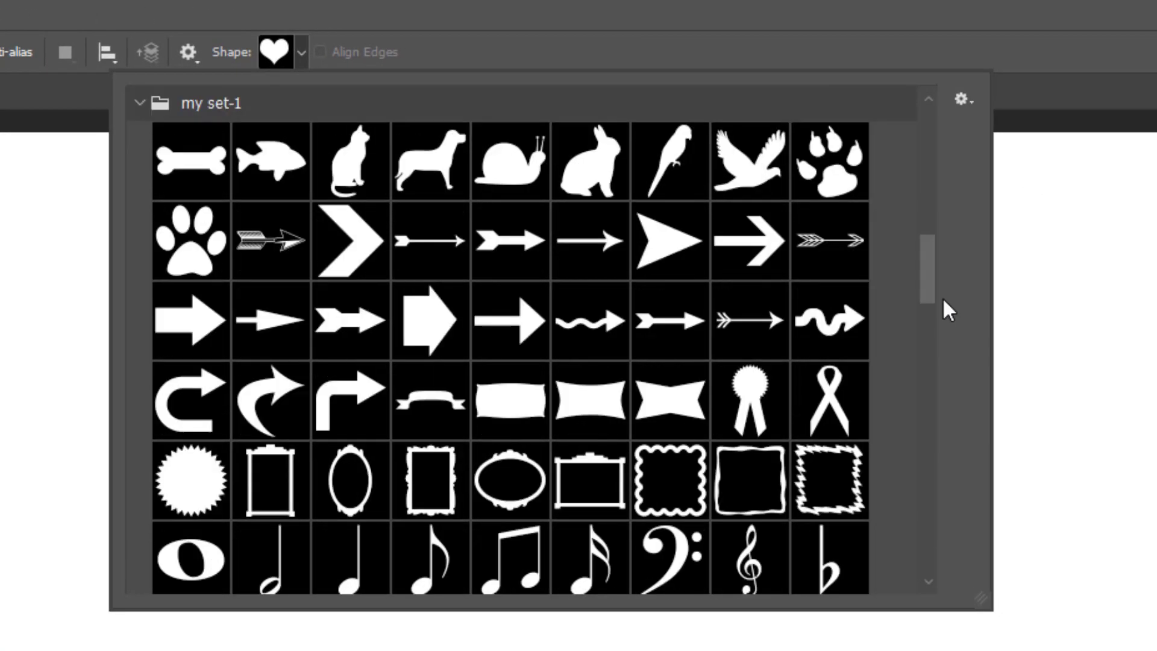
{"action": "left_click_drag", "start_coordinate": [927, 268], "coordinate": [938, 439]}
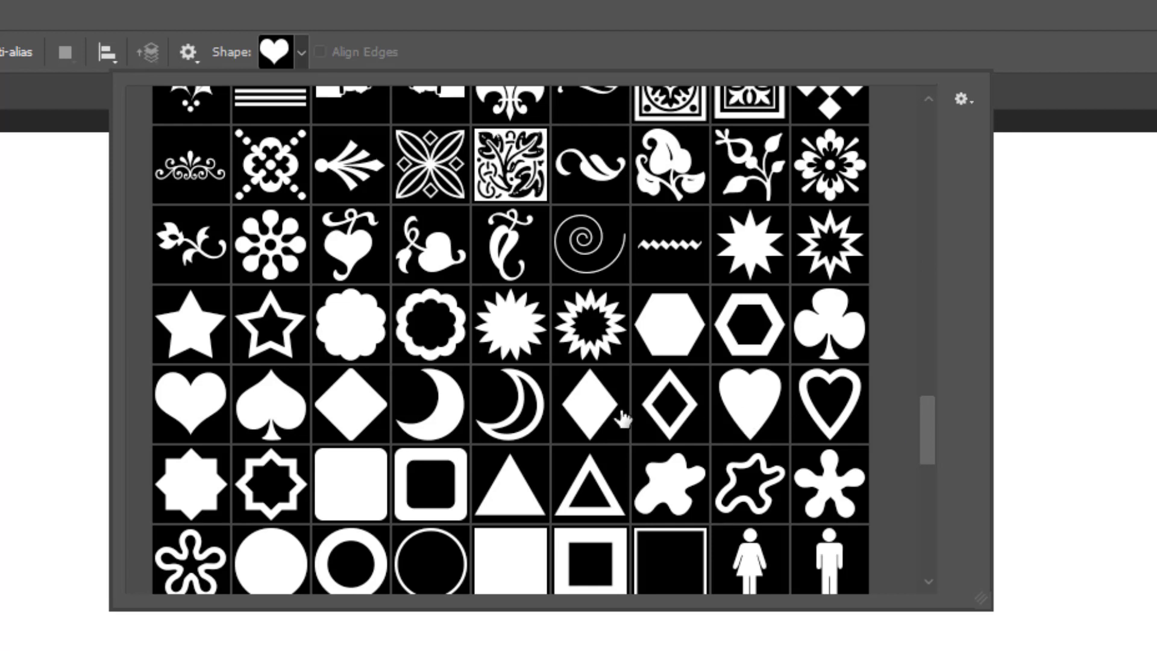
Pick the heart shape and change the tool mode from Pixels to Path
{"action": "double_click", "coordinate": [181, 410]}
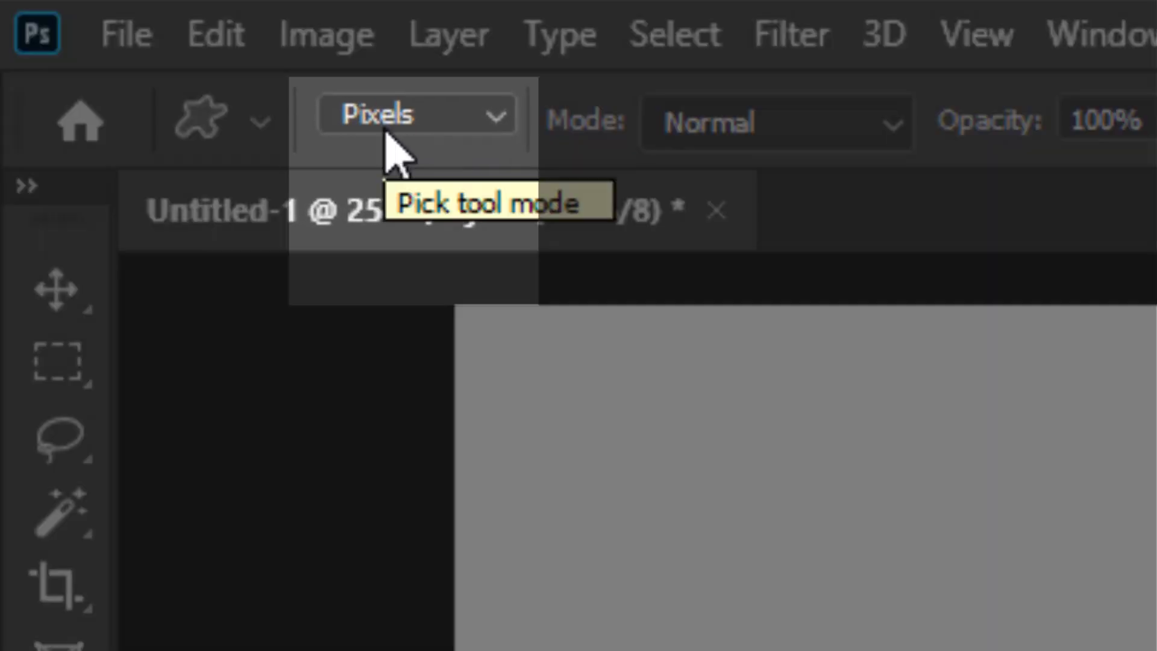
{"action": "left_click", "coordinate": [385, 130]}
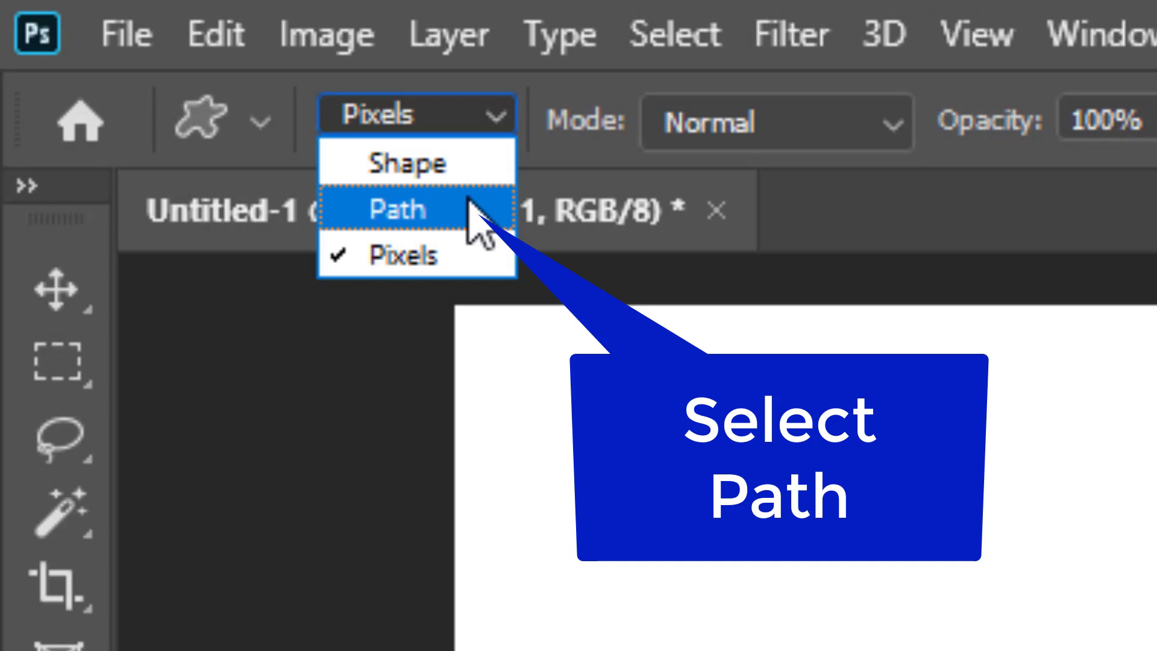
{"action": "left_click", "coordinate": [468, 201]}
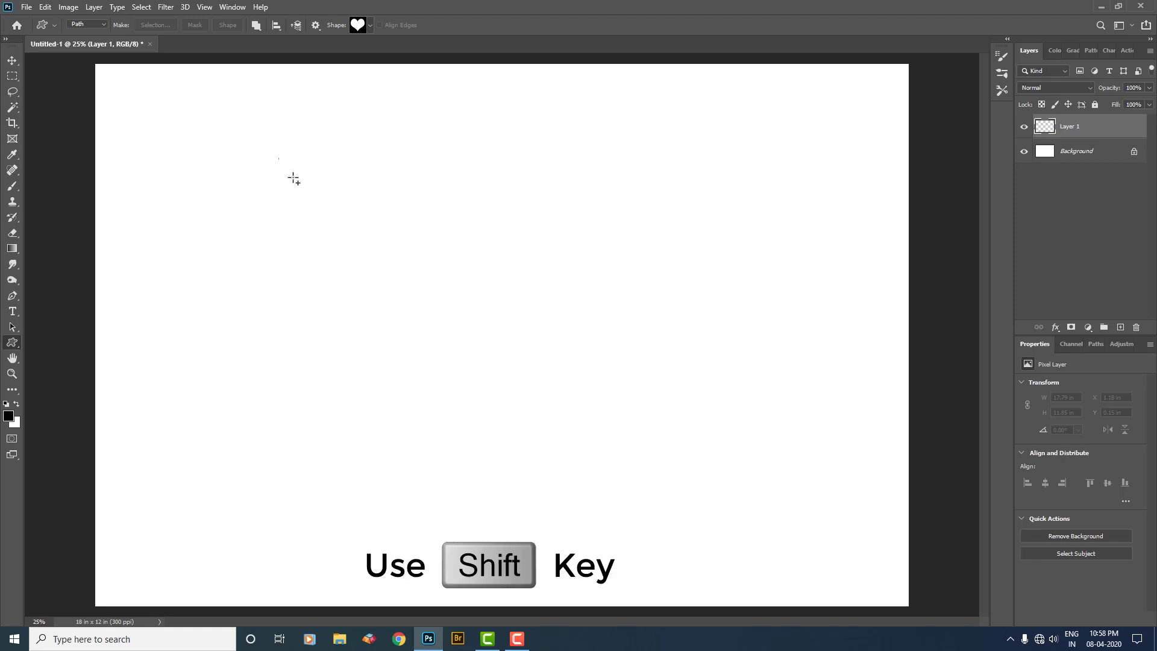
Shift-drag a large heart path across the middle of the canvas
{"action": "left_click_drag", "start_coordinate": [294, 178], "coordinate": [793, 519]}
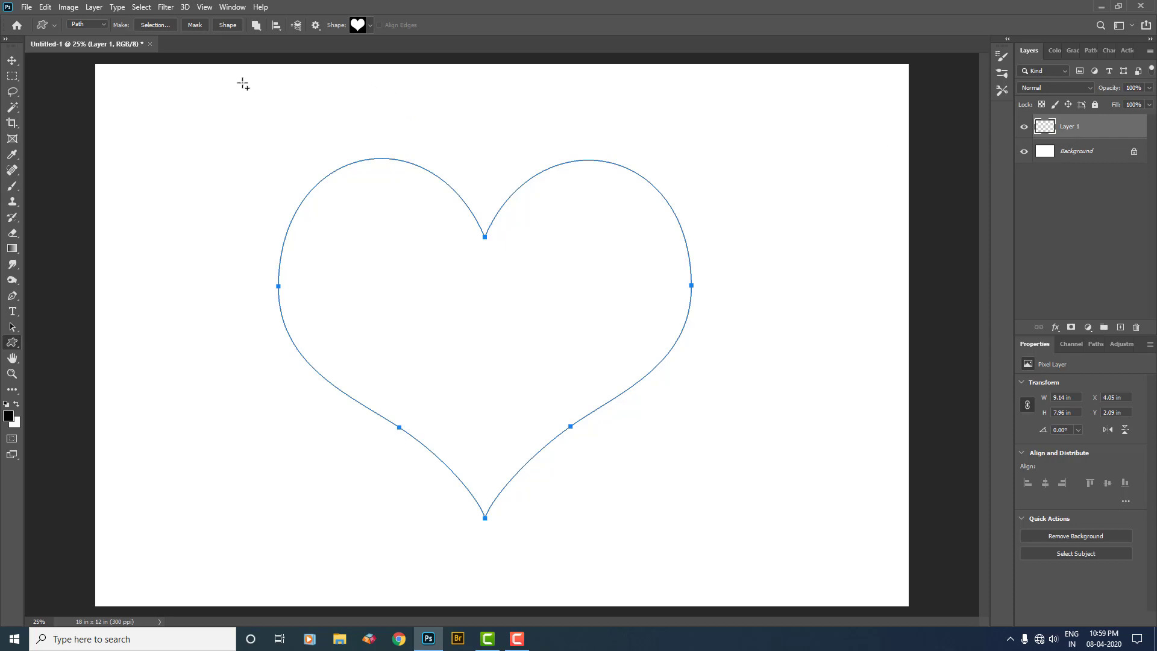
Open the Filter > Render > Tree dialog for the heart path
{"action": "left_click", "coordinate": [167, 8]}
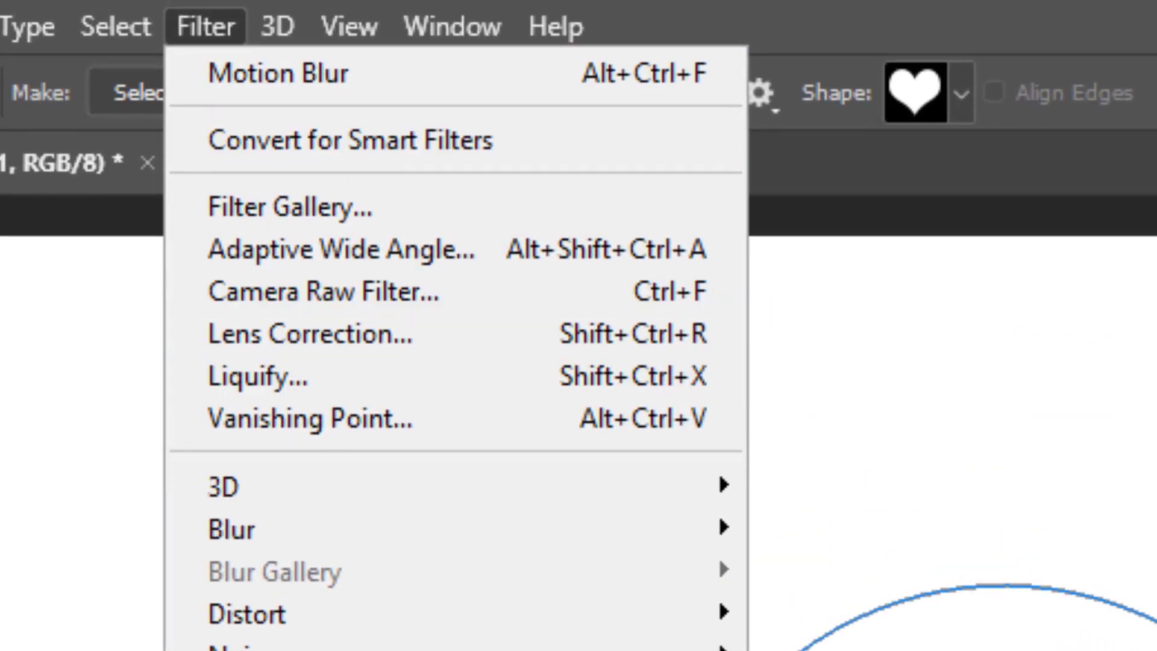
{"action": "mouse_move", "coordinate": [369, 602]}
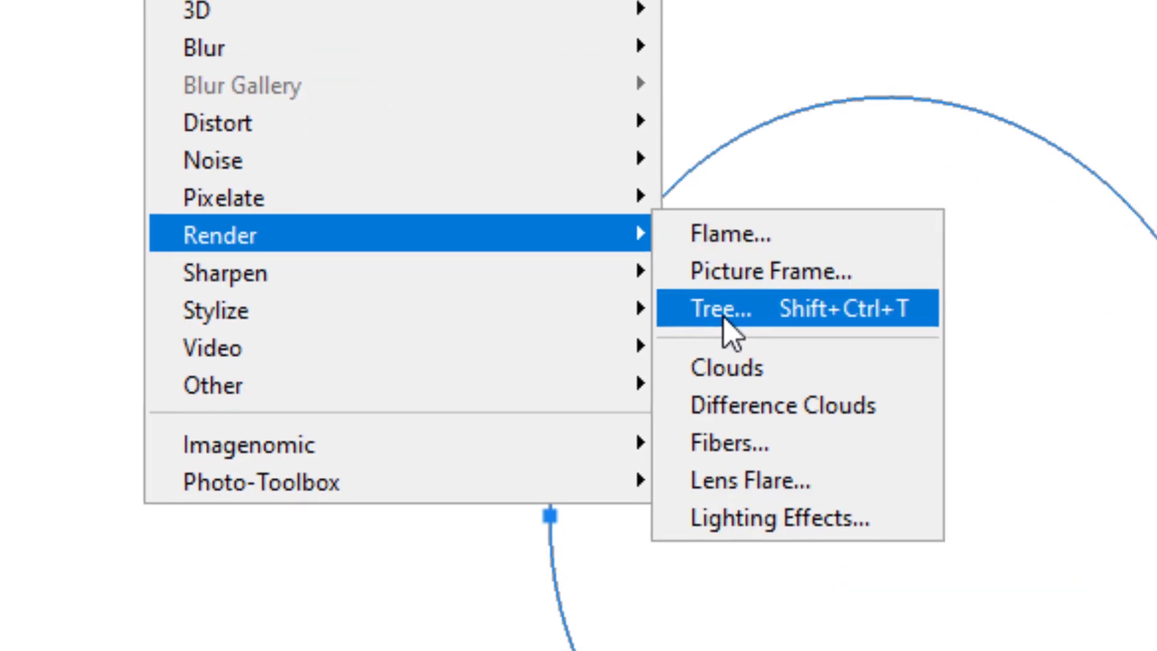
{"action": "left_click", "coordinate": [731, 321]}
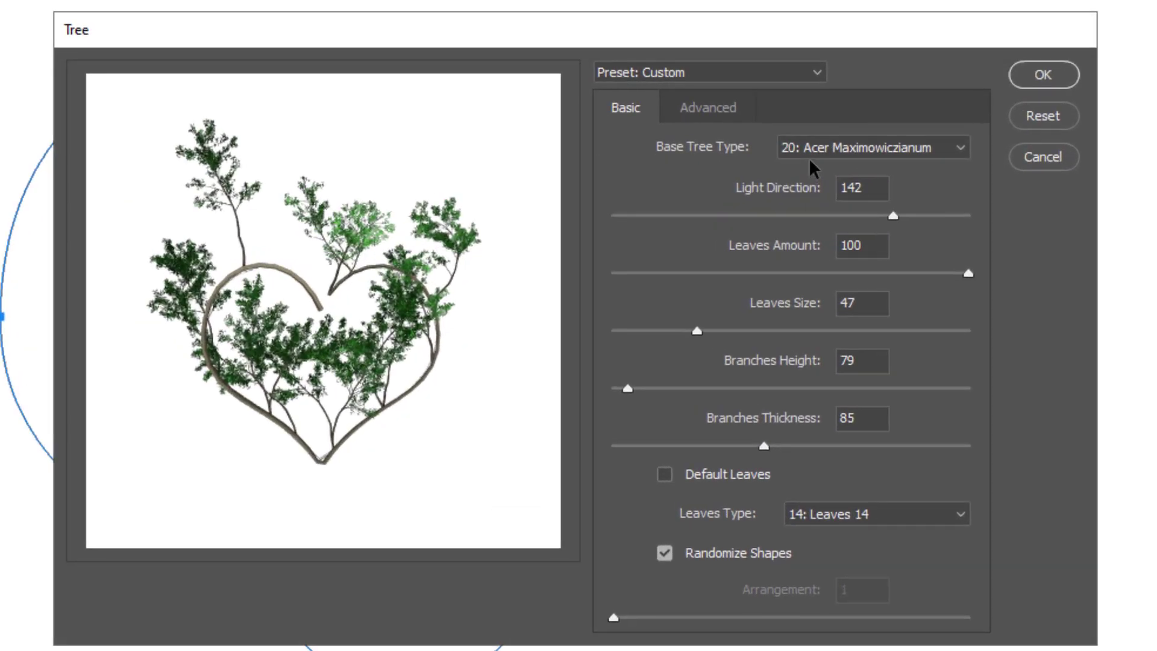
Try Redwood, Stylized Tree 2 and Cypress 3, then settle on 2: Redwood
{"action": "left_click", "coordinate": [817, 159]}
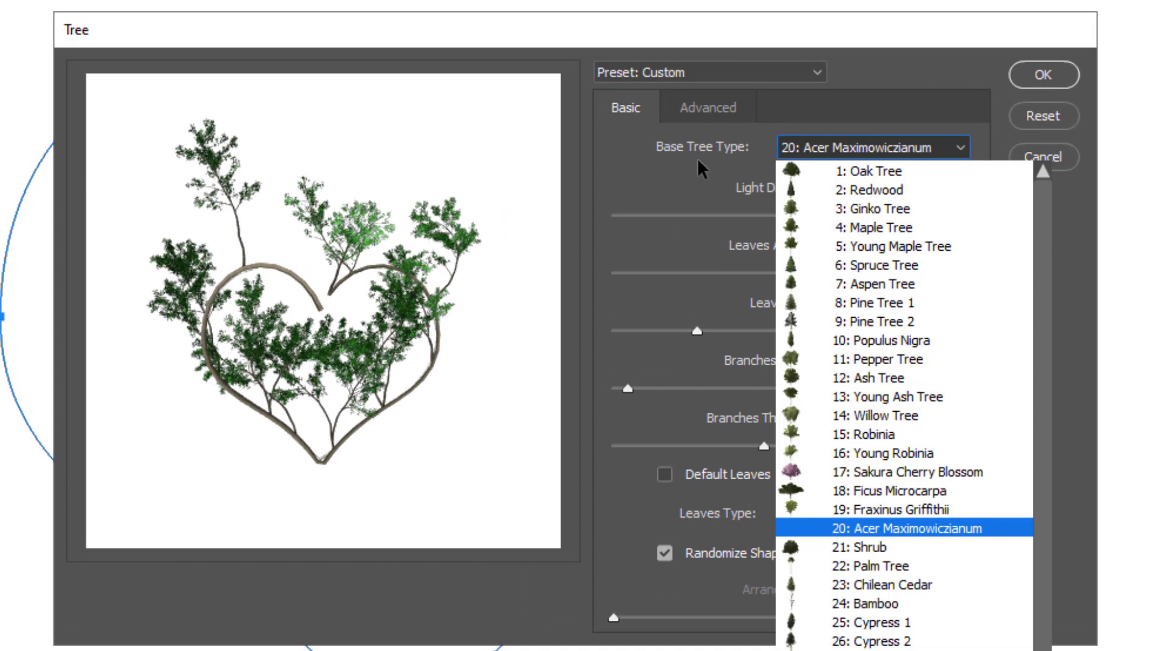
{"action": "left_click", "coordinate": [863, 191]}
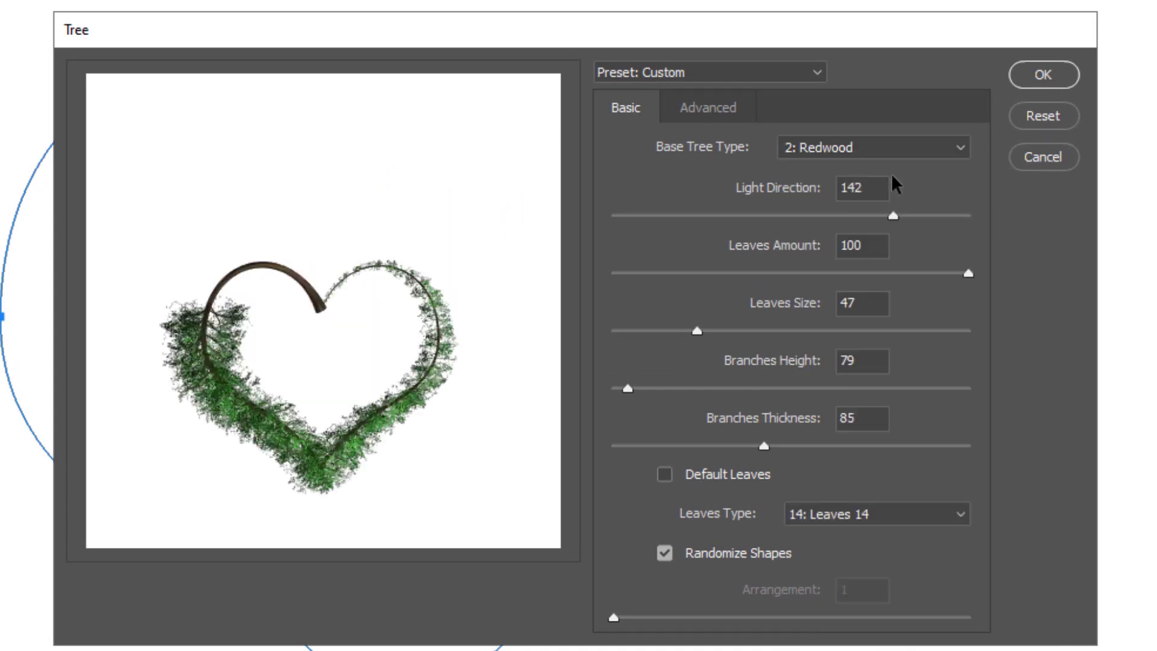
{"action": "left_click", "coordinate": [944, 155]}
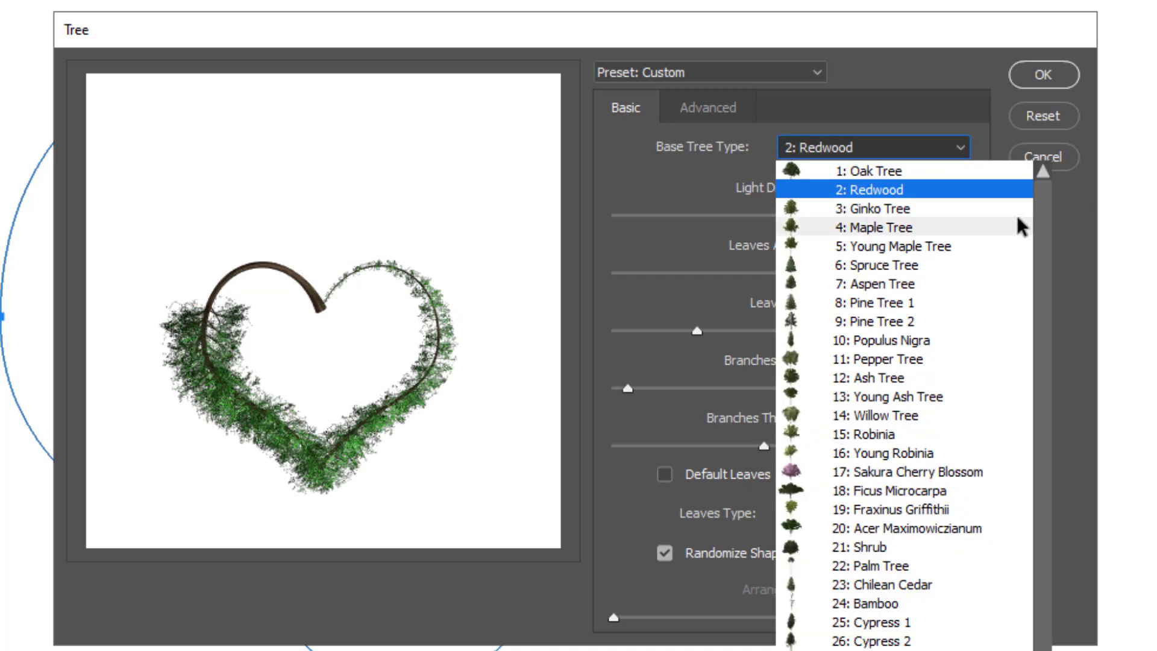
{"action": "scroll", "coordinate": [904, 404], "scroll_direction": "down", "scroll_amount": 1}
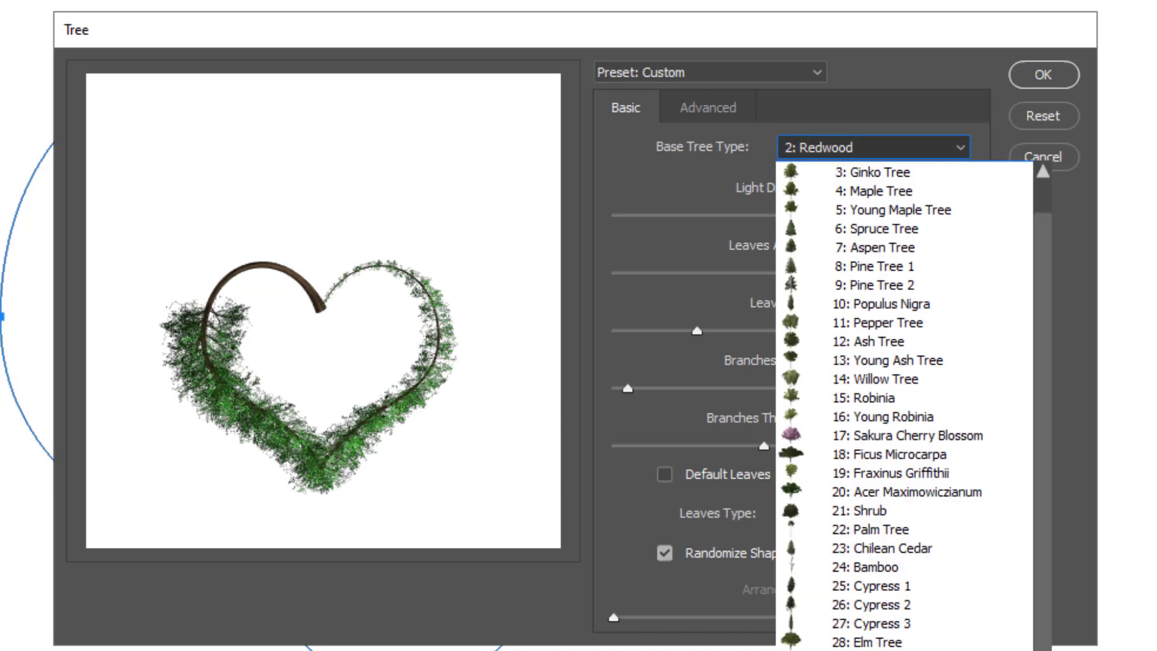
{"action": "scroll", "coordinate": [903, 403], "scroll_direction": "down", "scroll_amount": 2}
{"action": "left_click", "coordinate": [874, 633]}
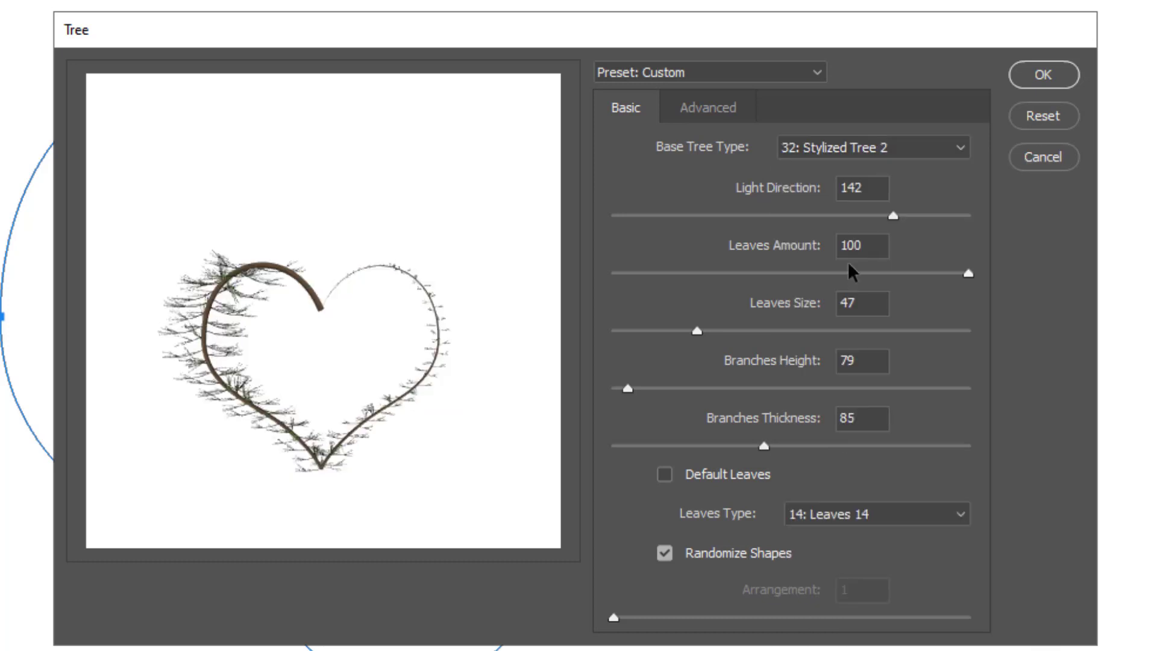
{"action": "left_click", "coordinate": [849, 152]}
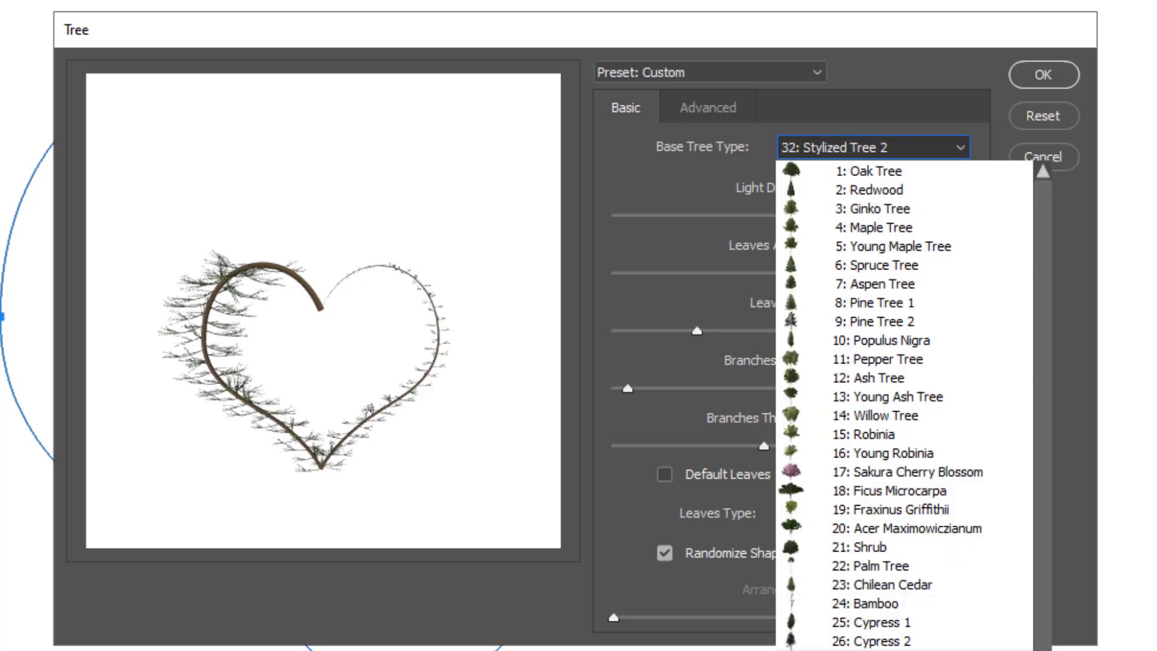
{"action": "left_click", "coordinate": [843, 640]}
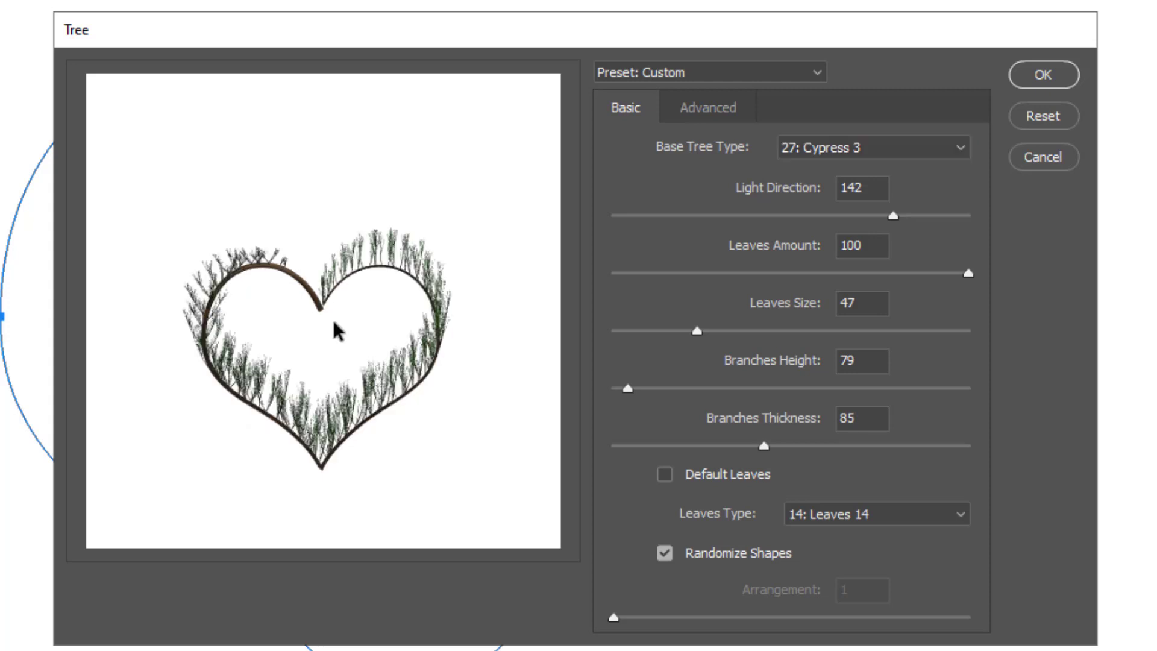
{"action": "left_click", "coordinate": [833, 149]}
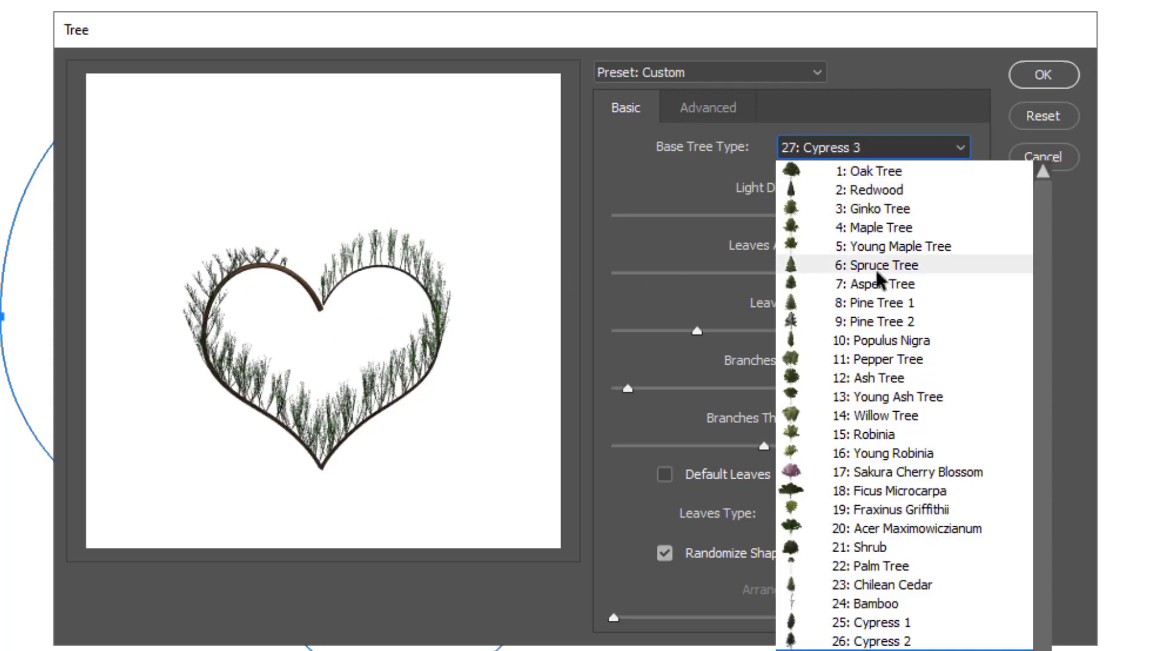
{"action": "left_click", "coordinate": [878, 190]}
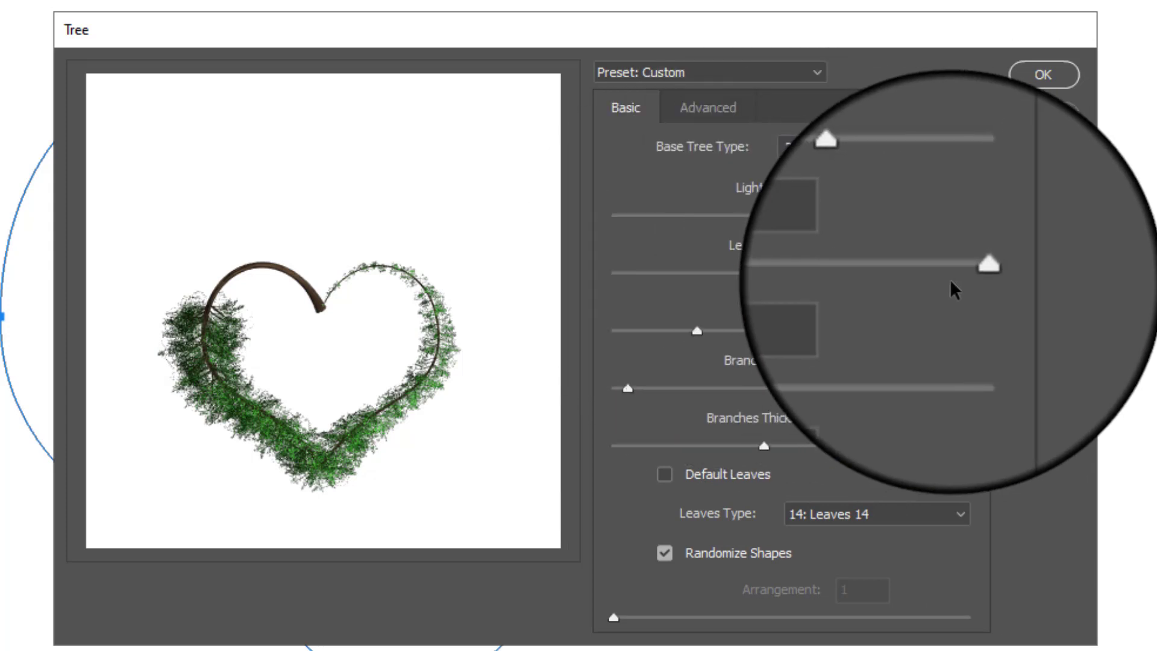
Lower the Leaves Amount and enlarge Leaves Size to 71
{"action": "left_click_drag", "start_coordinate": [967, 274], "coordinate": [838, 274]}
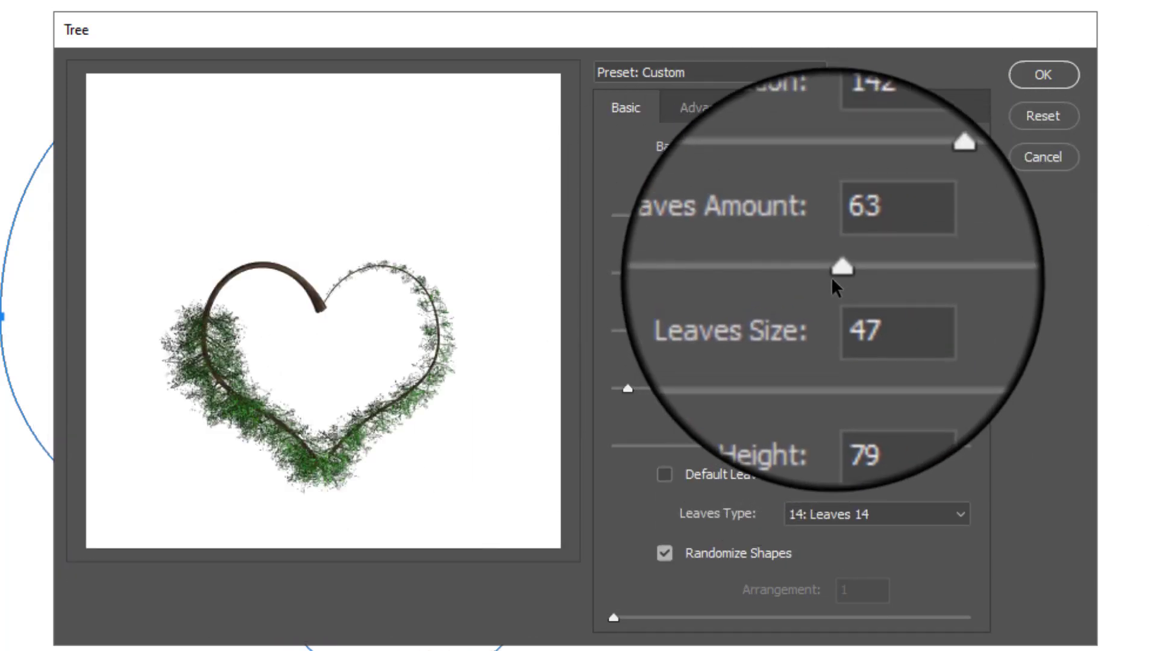
{"action": "left_click_drag", "start_coordinate": [824, 275], "coordinate": [756, 278]}
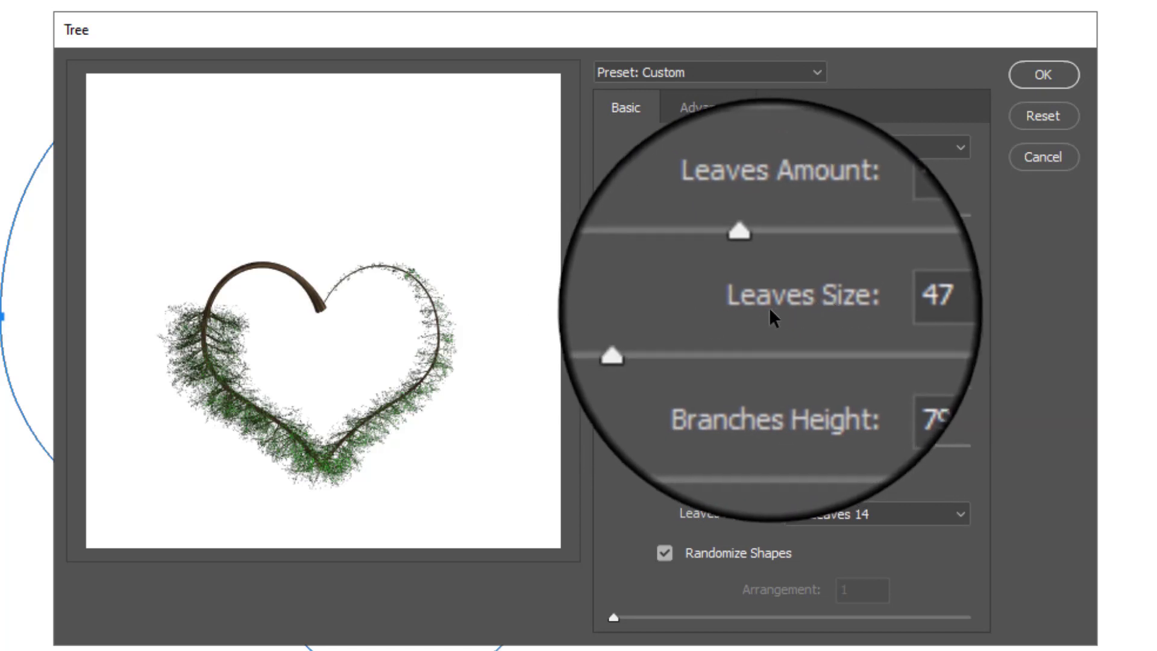
{"action": "left_click_drag", "start_coordinate": [694, 332], "coordinate": [748, 330]}
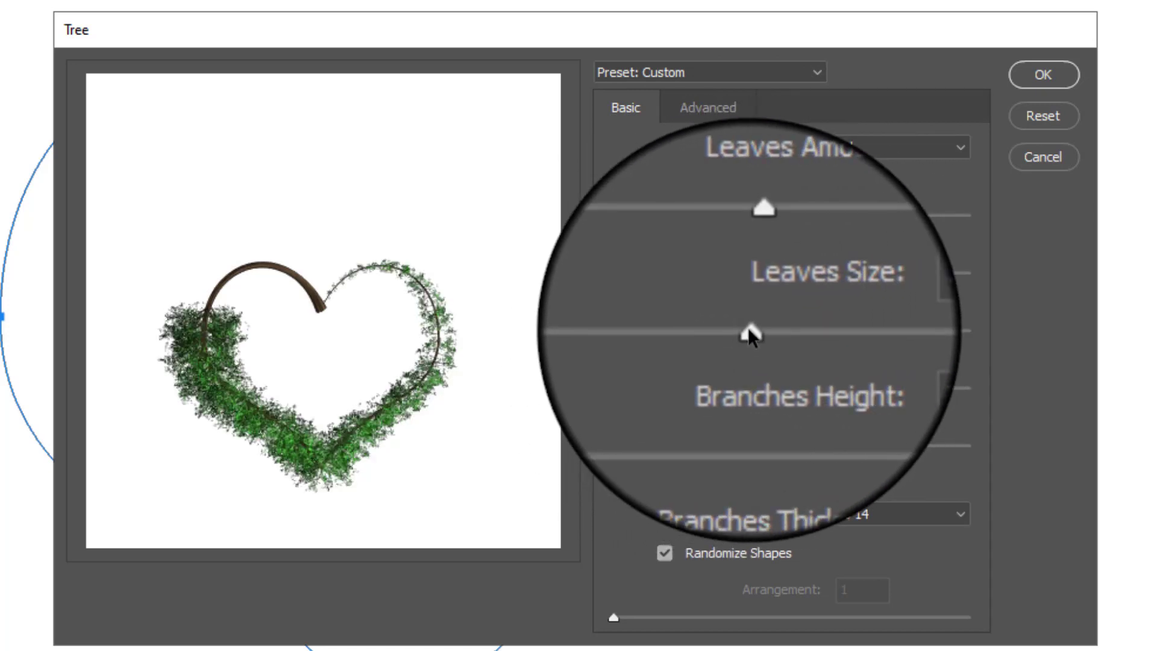
{"action": "mouse_move", "coordinate": [749, 330]}
{"action": "left_mouse_down"}
{"action": "mouse_move", "coordinate": [779, 330]}
{"action": "mouse_move", "coordinate": [740, 335]}
{"action": "left_mouse_up"}
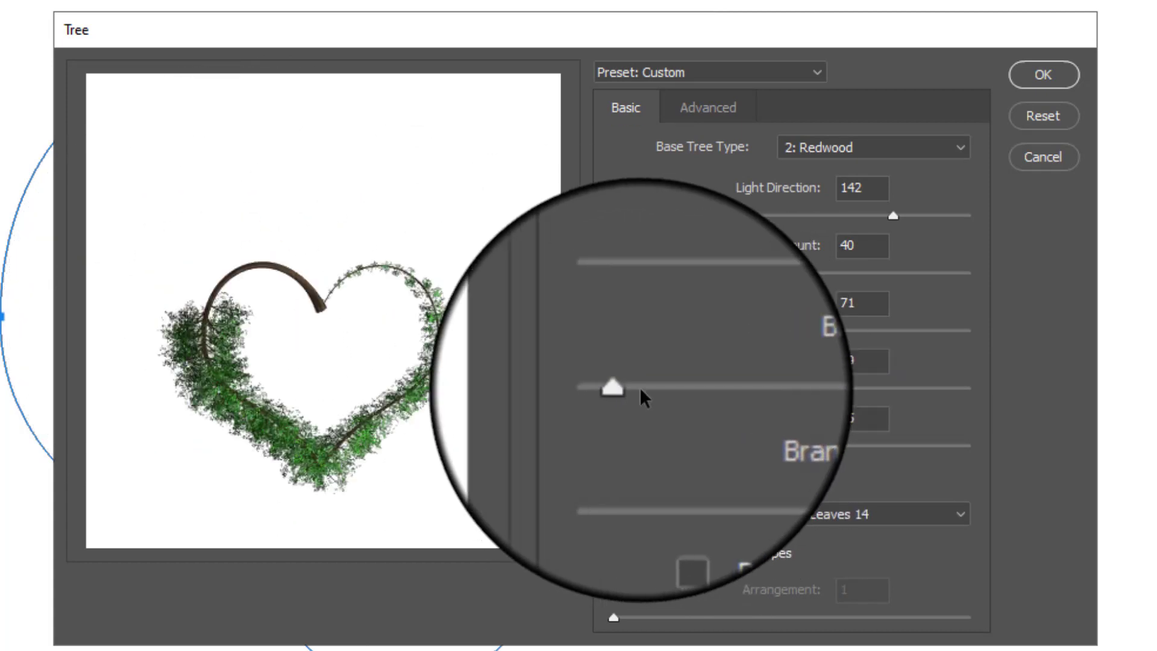
Rebalance Branches Height and make the branches slightly thinner
{"action": "left_click_drag", "start_coordinate": [643, 395], "coordinate": [702, 398]}
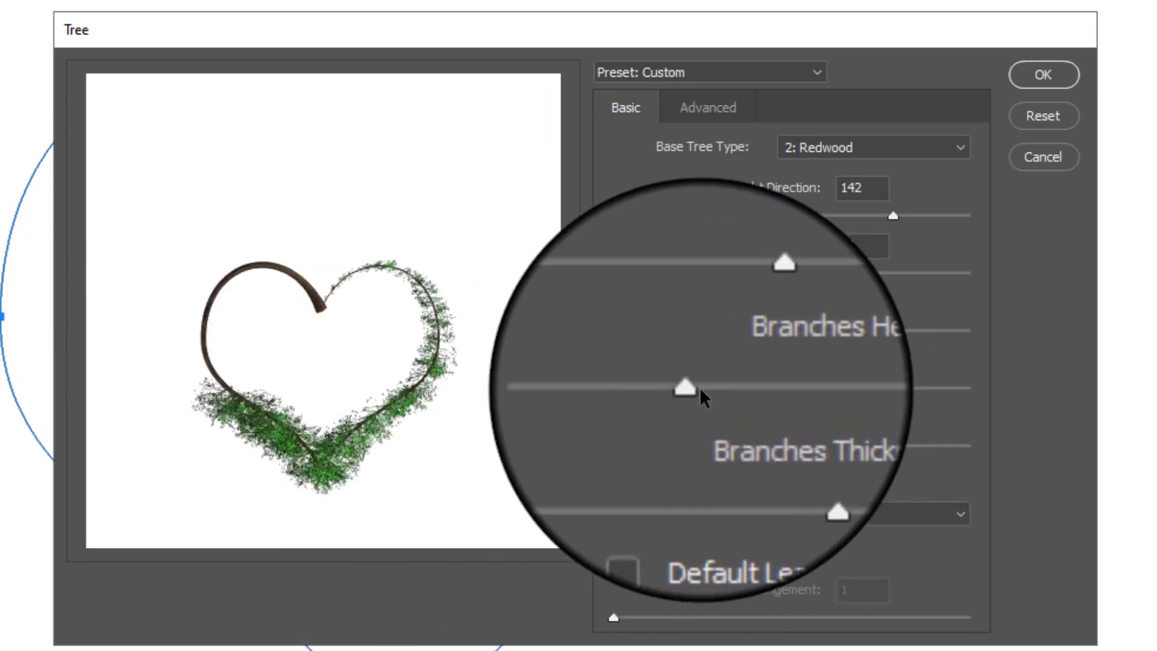
{"action": "left_click", "coordinate": [670, 391]}
{"action": "left_click_drag", "start_coordinate": [670, 388], "coordinate": [606, 387]}
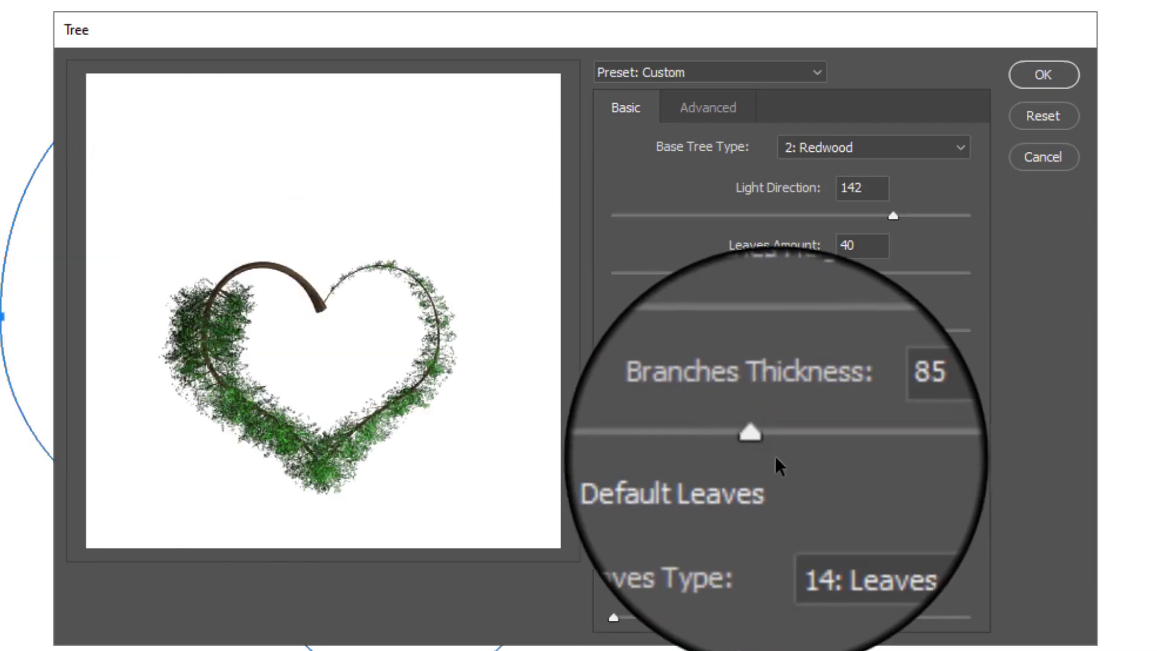
{"action": "left_click", "coordinate": [689, 455]}
{"action": "left_click_drag", "start_coordinate": [689, 455], "coordinate": [663, 455]}
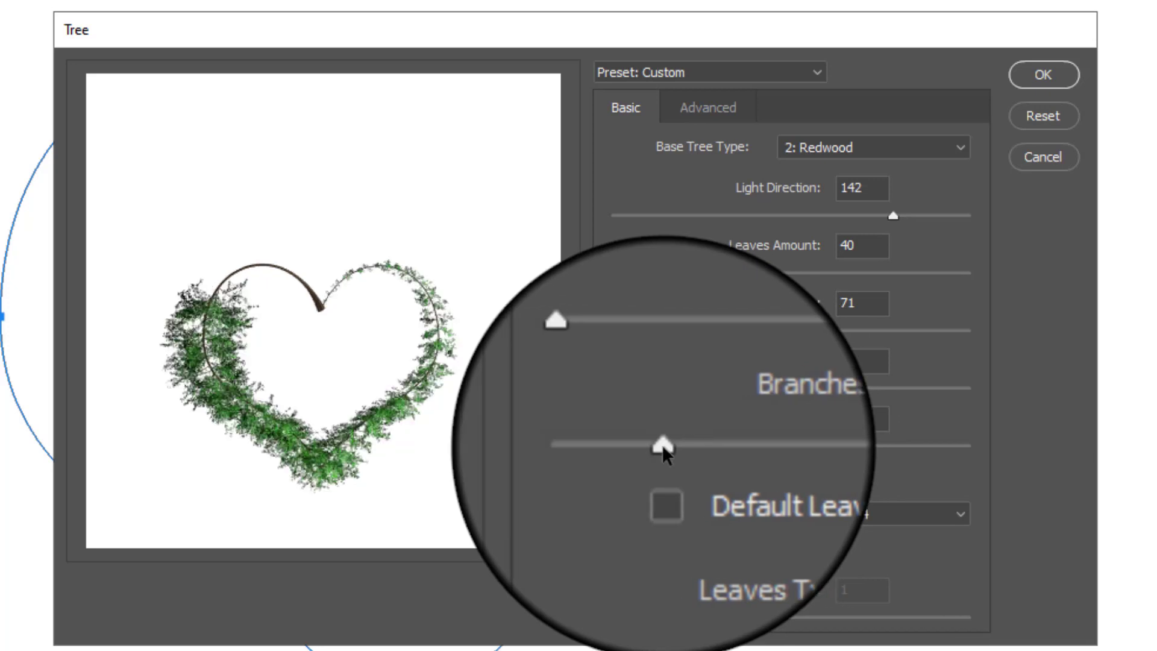
{"action": "left_click_drag", "start_coordinate": [663, 452], "coordinate": [683, 453]}
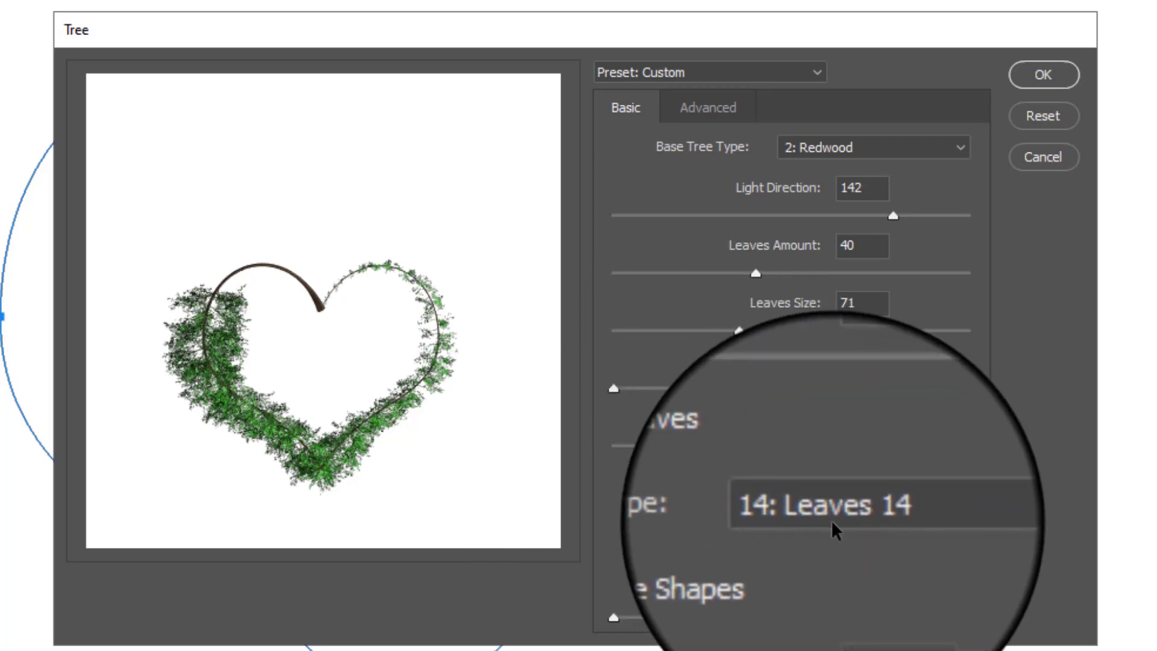
Switch the leaf type to 1: Leaves 1 and lower Leaves Amount to 11
{"action": "left_click", "coordinate": [835, 523]}
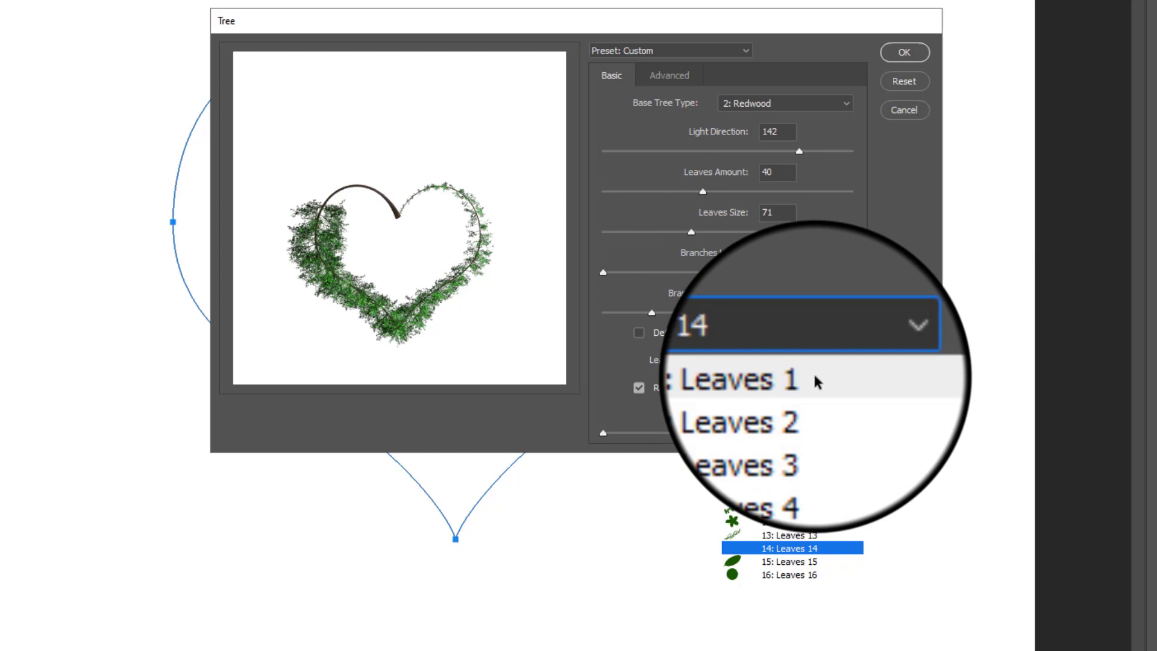
{"action": "left_click", "coordinate": [815, 377]}
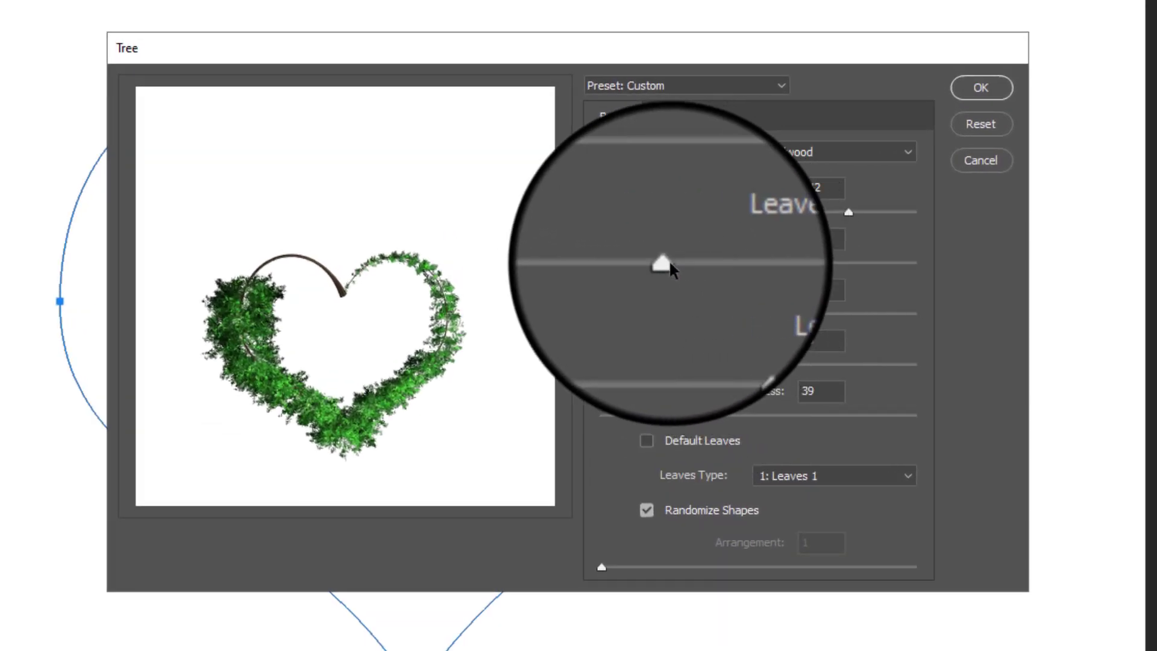
{"action": "left_click_drag", "start_coordinate": [668, 261], "coordinate": [638, 263]}
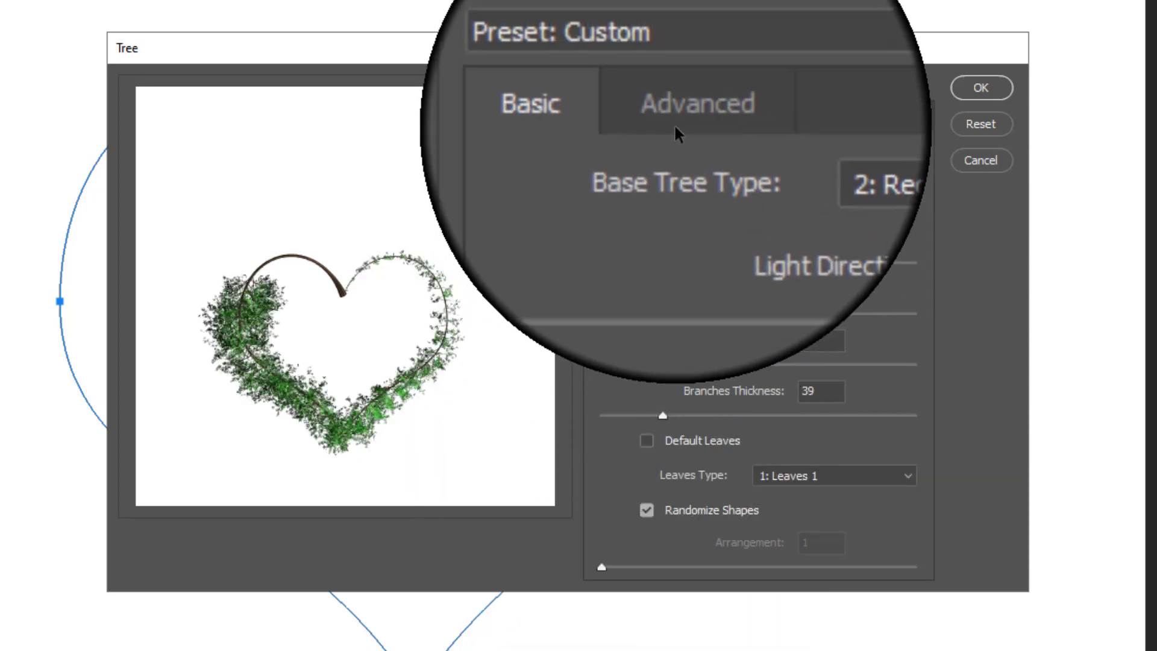
In Advanced settings, pick a bright red (RGB 255/9/15) as the custom leaf colour
{"action": "left_click", "coordinate": [674, 121]}
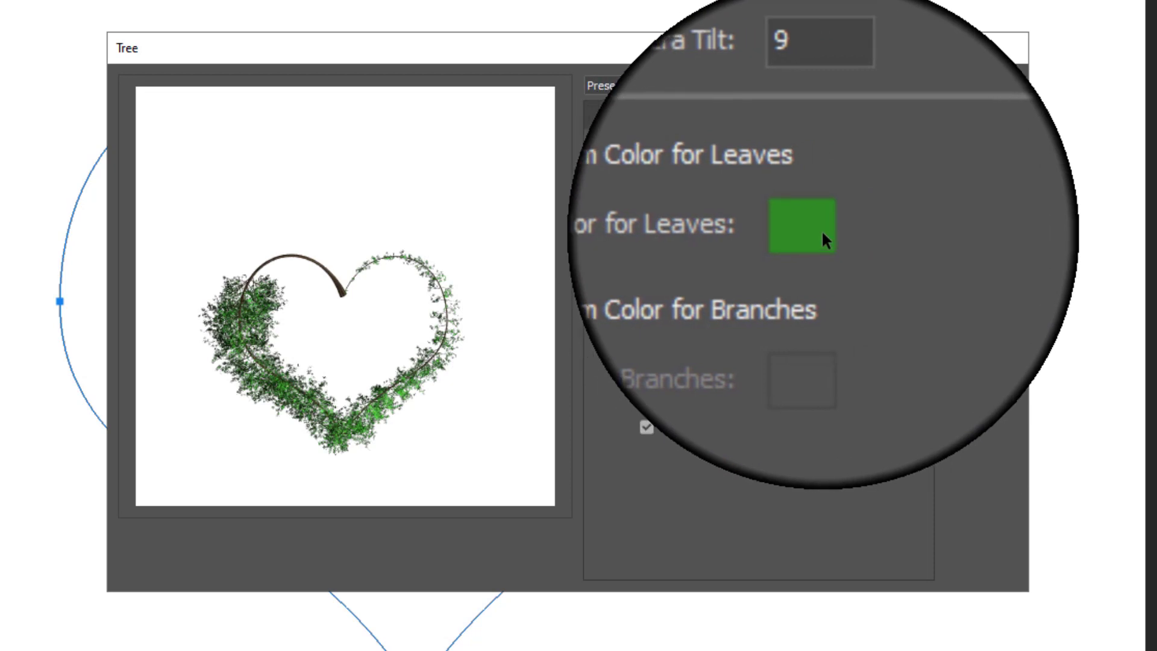
{"action": "left_click", "coordinate": [807, 238]}
{"action": "left_click_drag", "start_coordinate": [421, 187], "coordinate": [533, 117]}
{"action": "left_click_drag", "start_coordinate": [560, 232], "coordinate": [570, 202]}
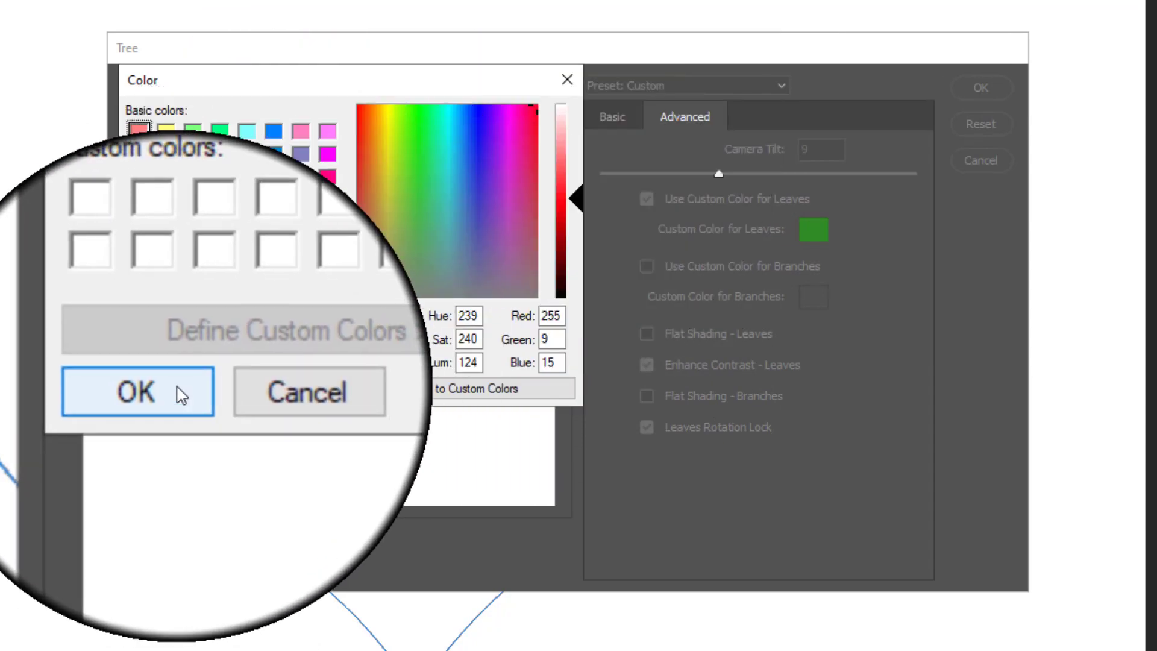
Apply the red leaf colour, then try yellow, blue and lavender instead
{"action": "left_click", "coordinate": [164, 398]}
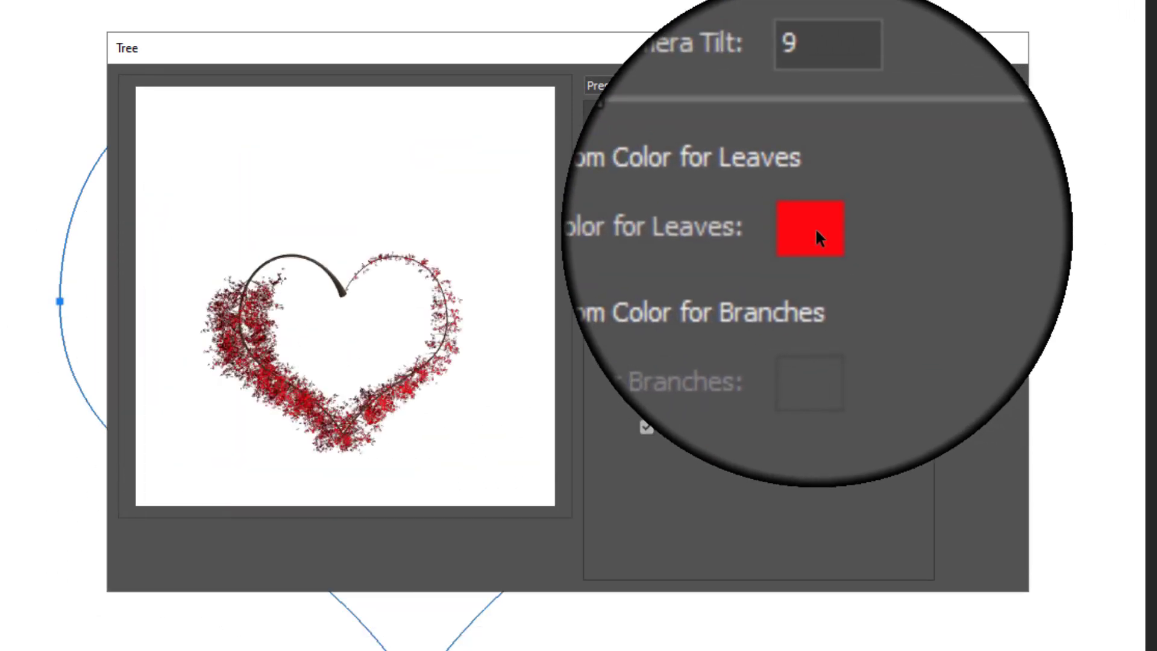
{"action": "left_click", "coordinate": [814, 229]}
{"action": "left_click", "coordinate": [388, 115]}
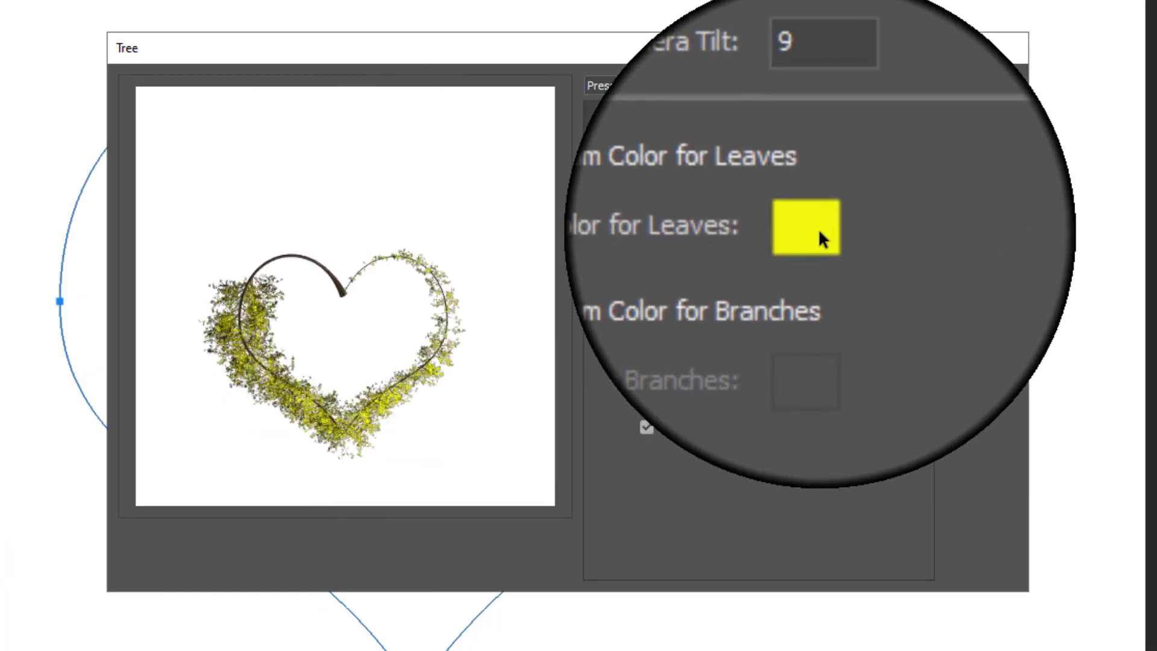
{"action": "left_click", "coordinate": [817, 231]}
{"action": "left_click", "coordinate": [482, 119]}
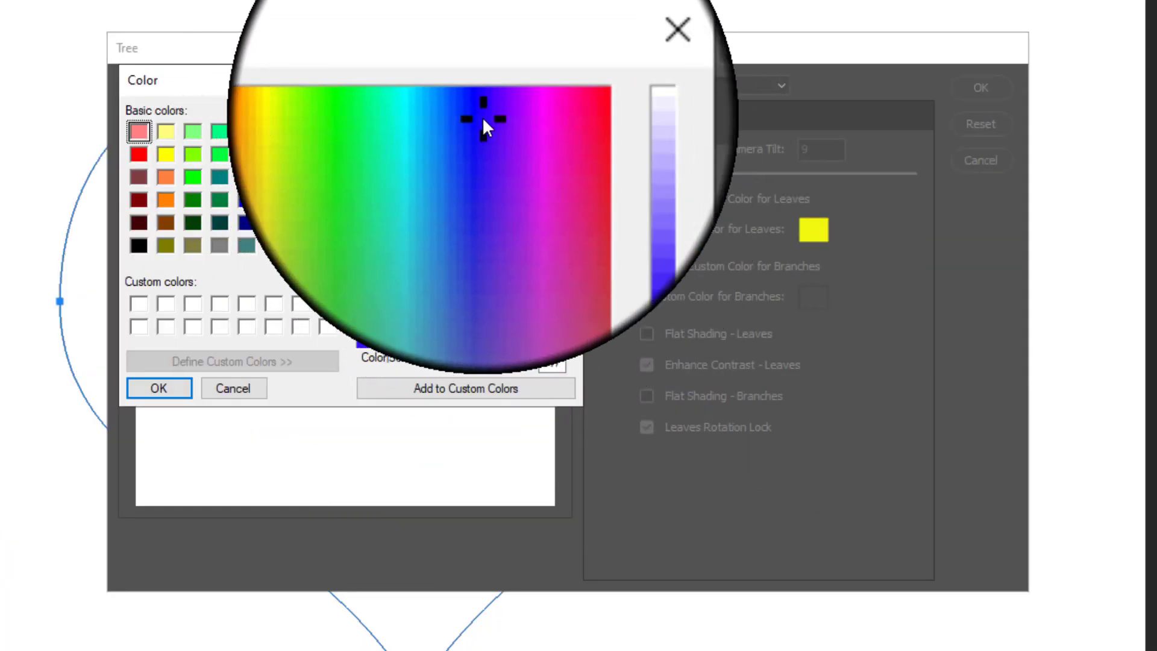
{"action": "left_click", "coordinate": [159, 388]}
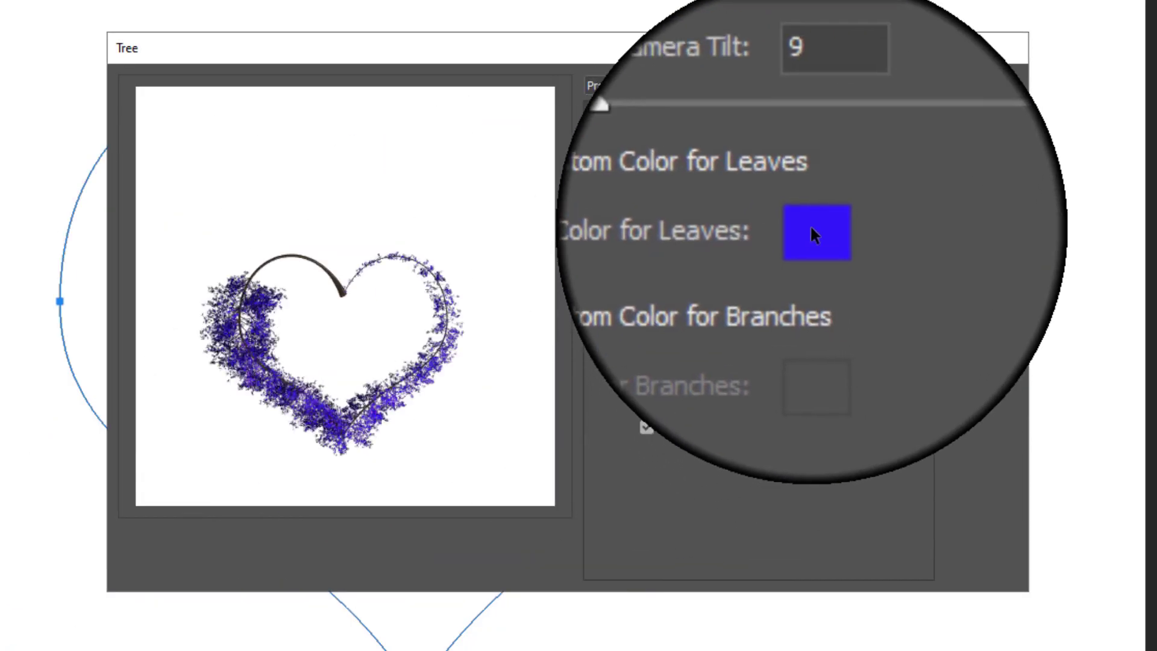
{"action": "left_click", "coordinate": [813, 229]}
{"action": "left_click", "coordinate": [573, 193]}
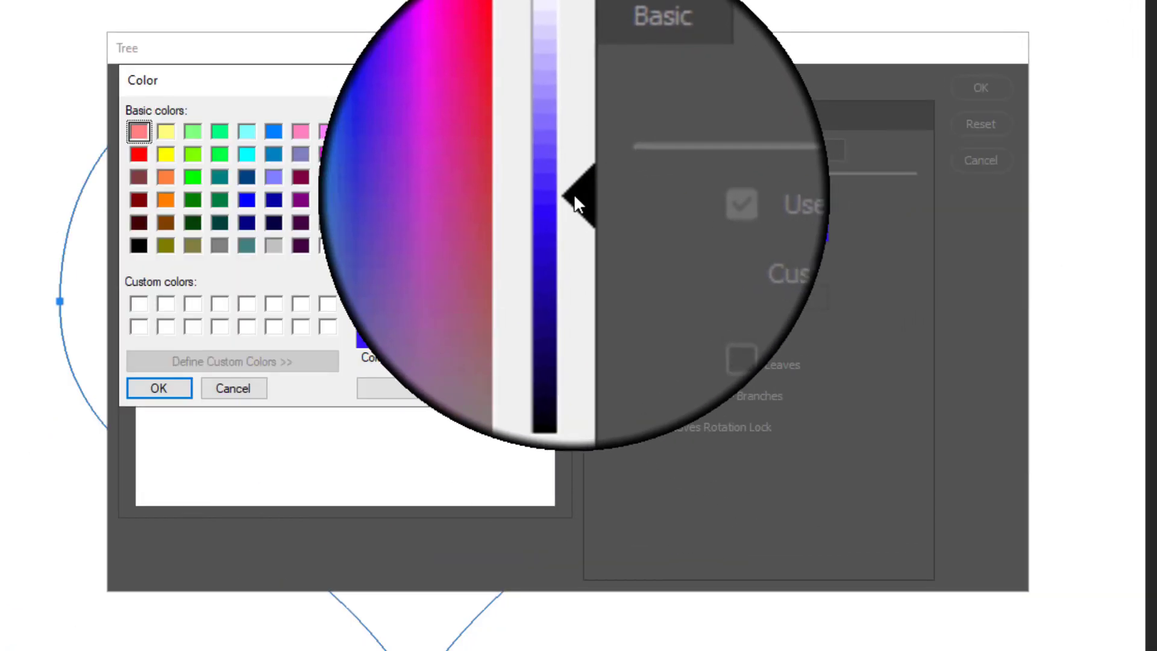
{"action": "left_click_drag", "start_coordinate": [574, 193], "coordinate": [559, 129]}
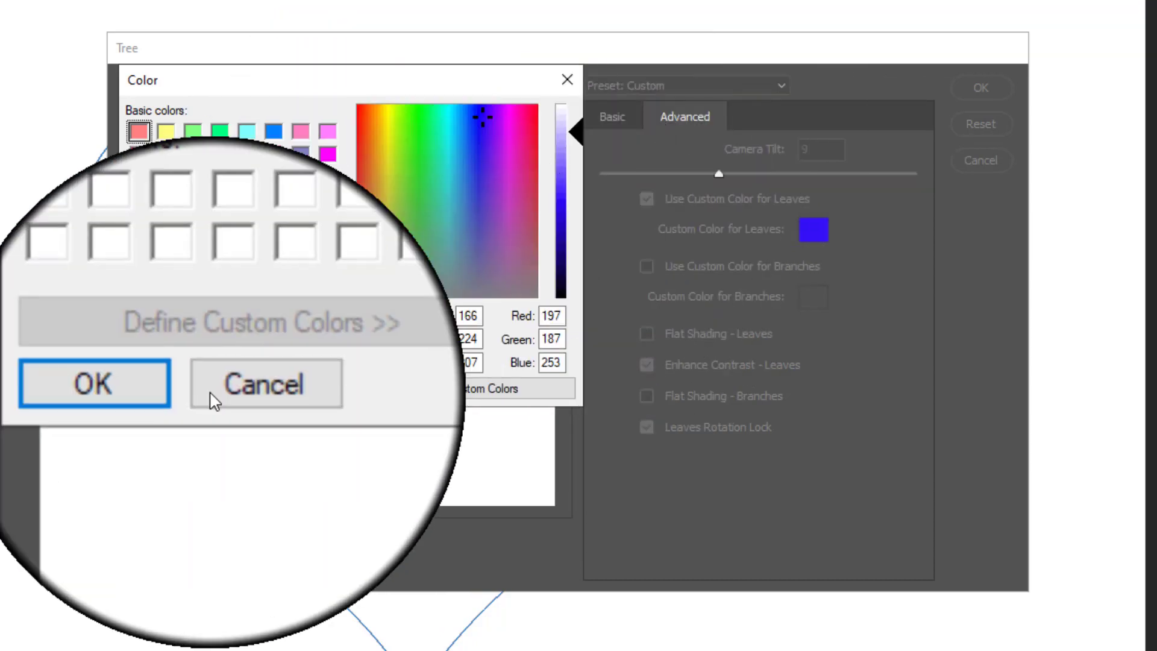
{"action": "left_click", "coordinate": [182, 395]}
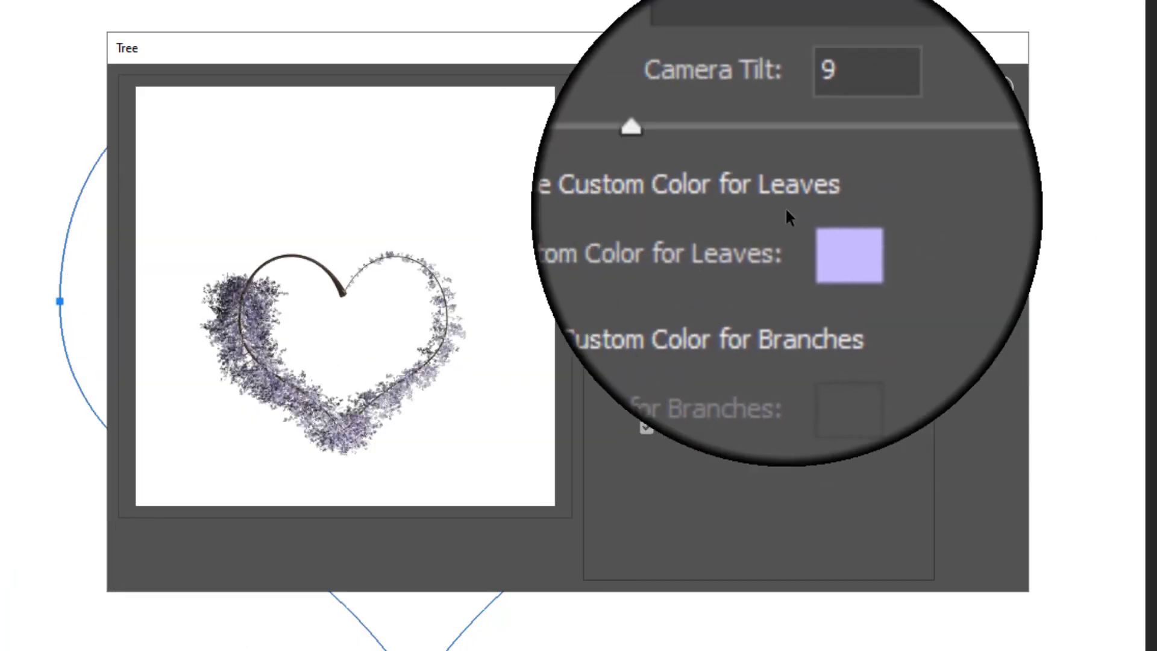
Set the leaf colour to orange-red, RGB 253/72/19
{"action": "left_click", "coordinate": [813, 232]}
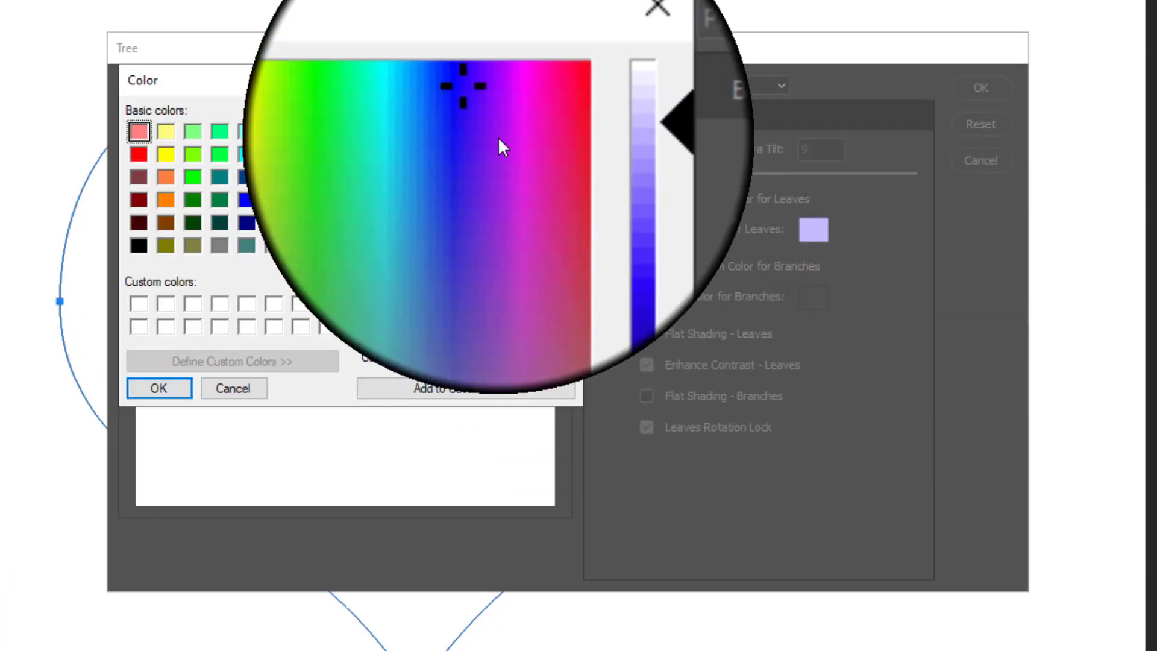
{"action": "left_click", "coordinate": [365, 108]}
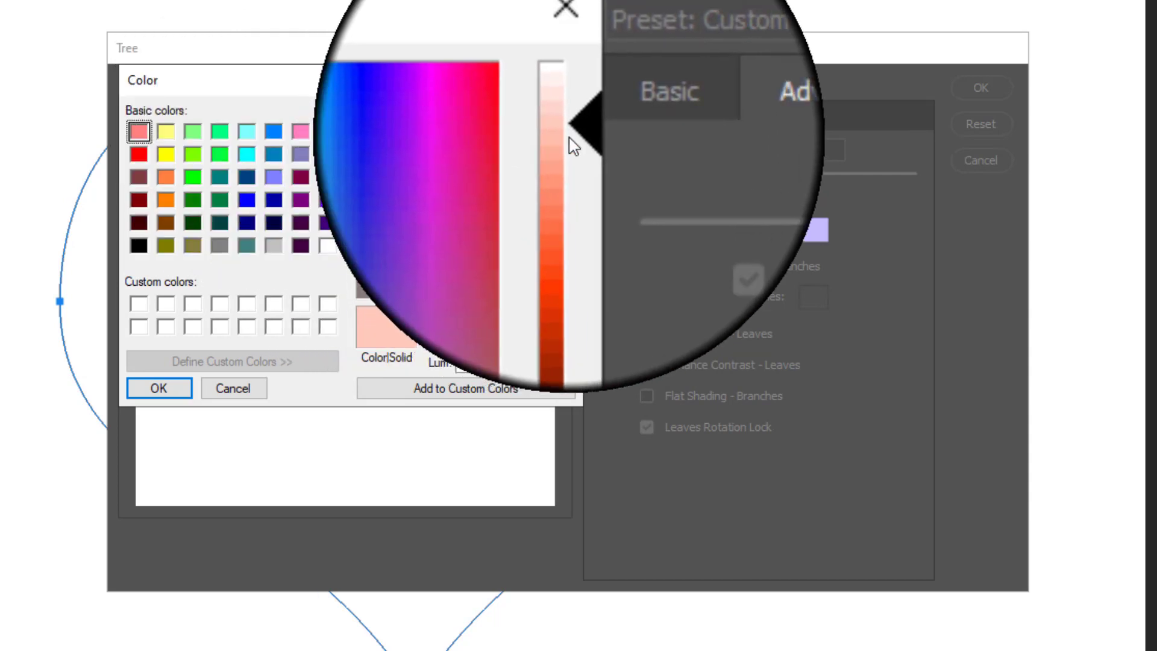
{"action": "left_click", "coordinate": [576, 175]}
{"action": "left_click_drag", "start_coordinate": [576, 175], "coordinate": [577, 194]}
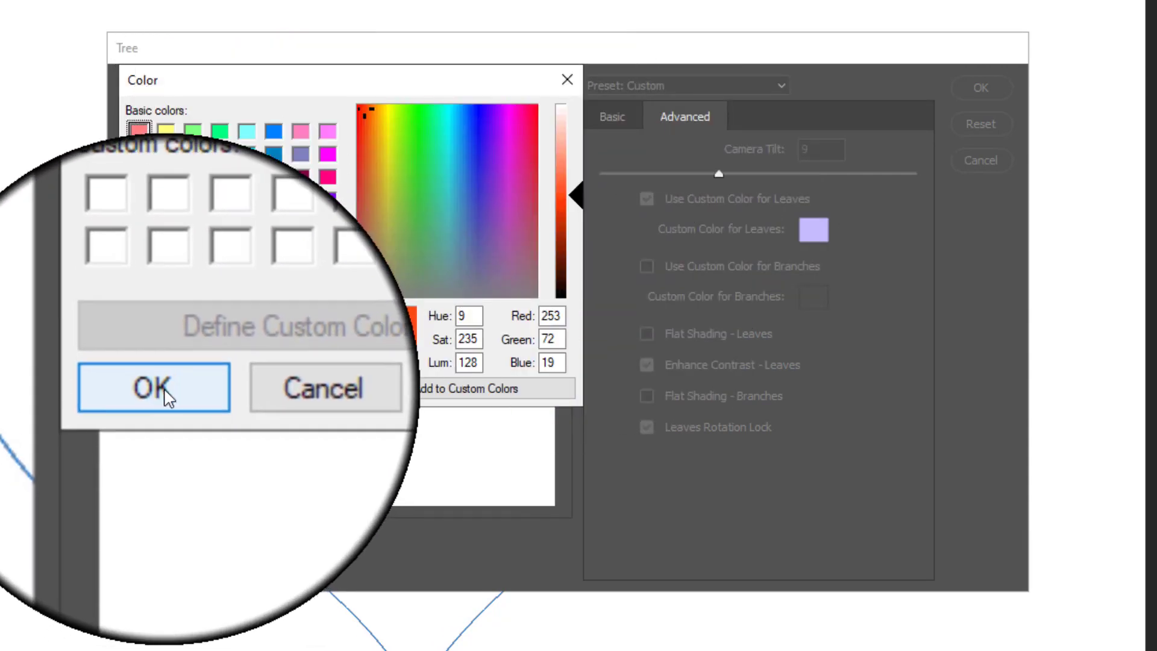
{"action": "left_click", "coordinate": [164, 395]}
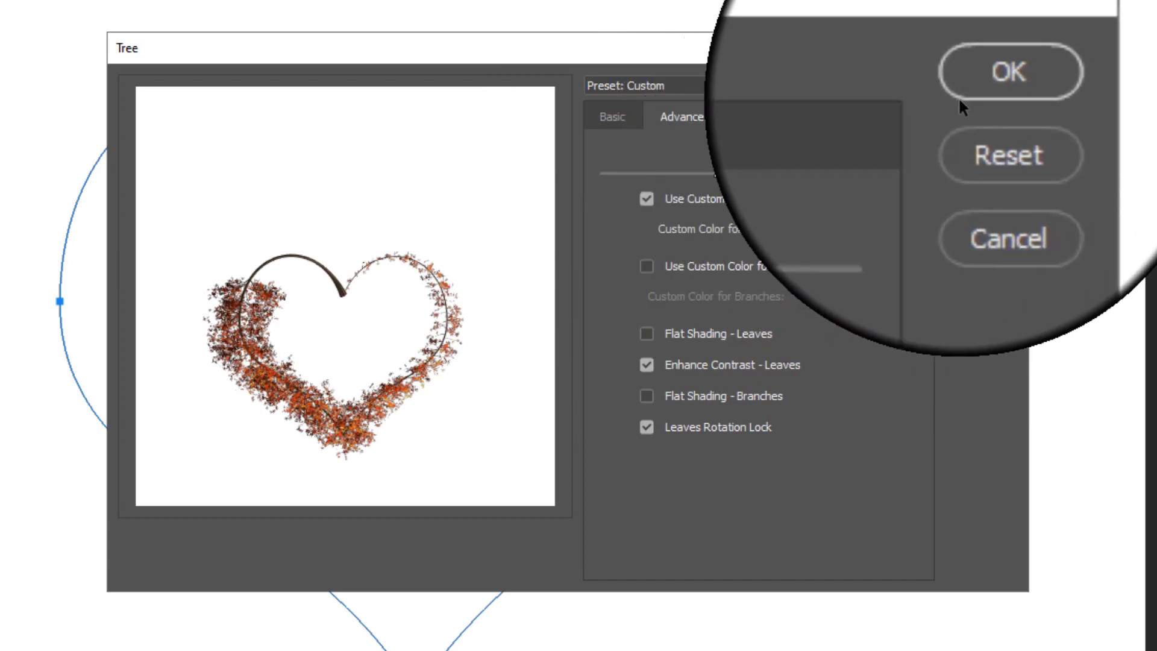
{"action": "left_click", "coordinate": [976, 86]}
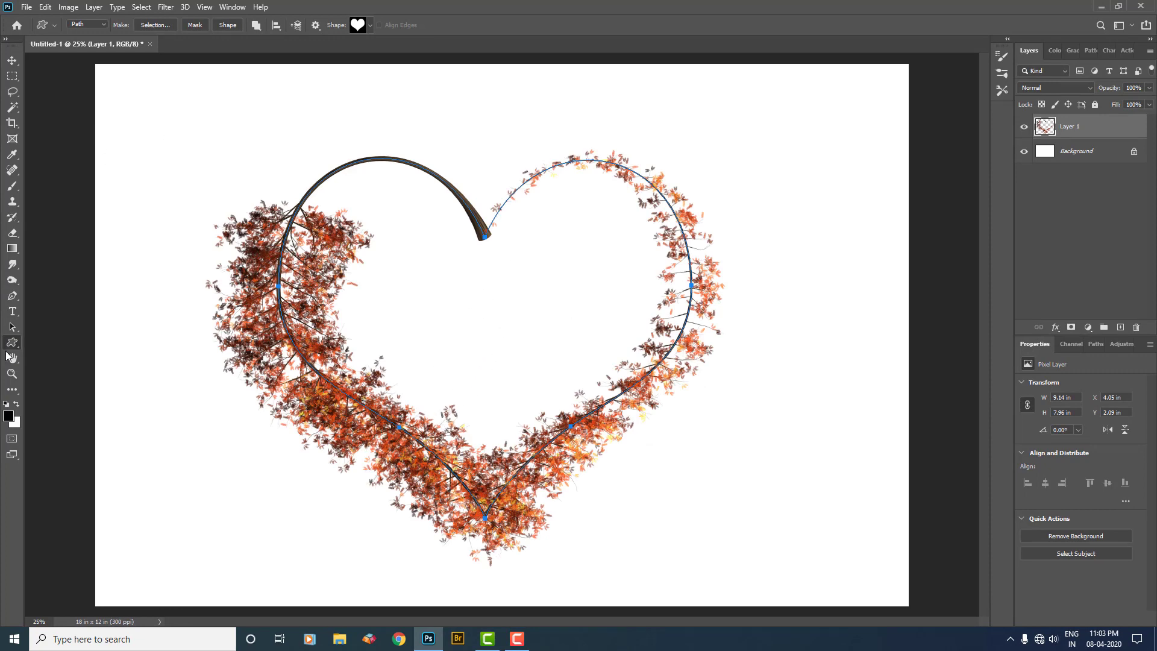
{"action": "left_click", "coordinate": [11, 374]}
{"action": "left_click", "coordinate": [393, 352]}
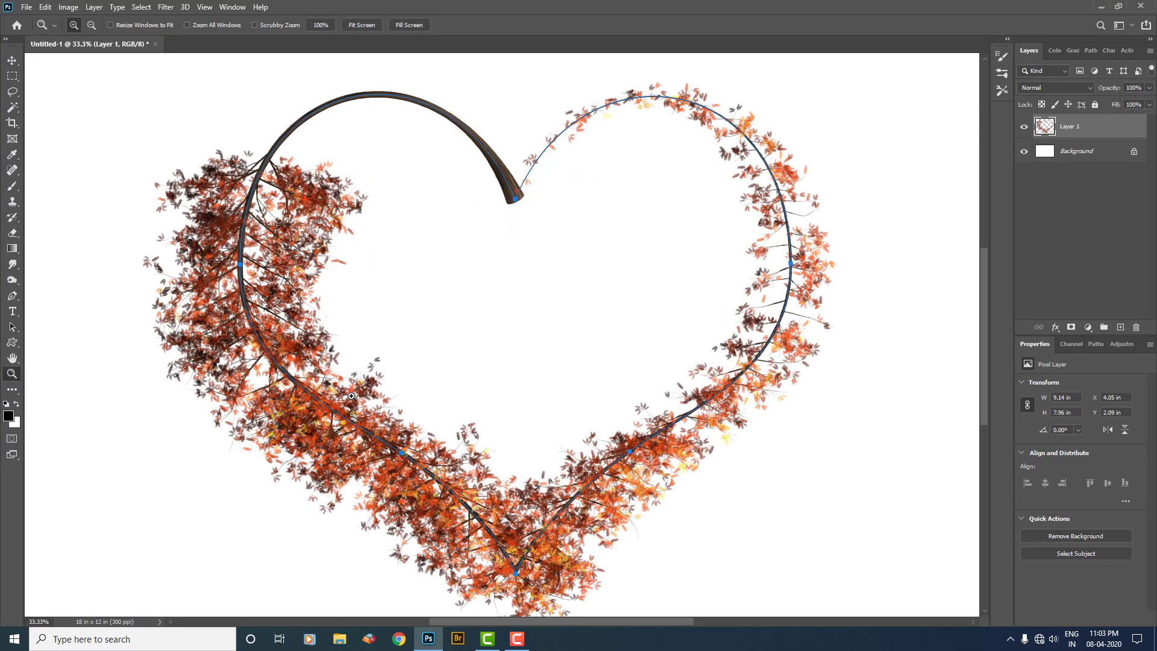
{"action": "left_click", "coordinate": [352, 396]}
{"action": "left_click", "coordinate": [368, 391]}
{"action": "left_click", "coordinate": [368, 391]}
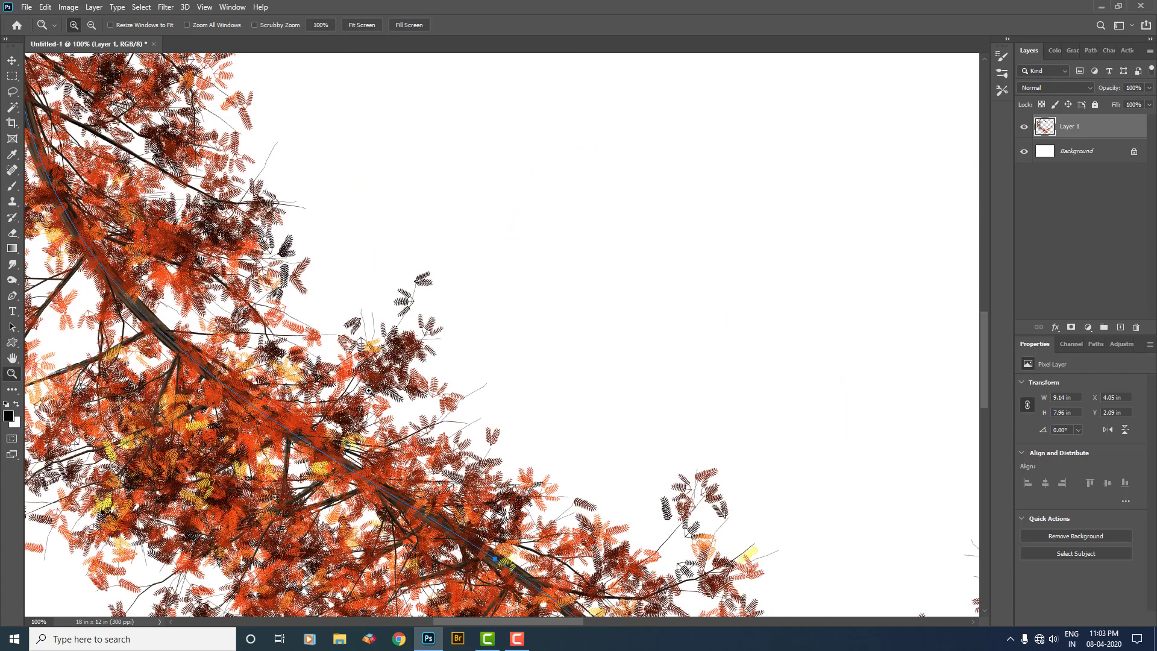
{"action": "left_click", "coordinate": [368, 391]}
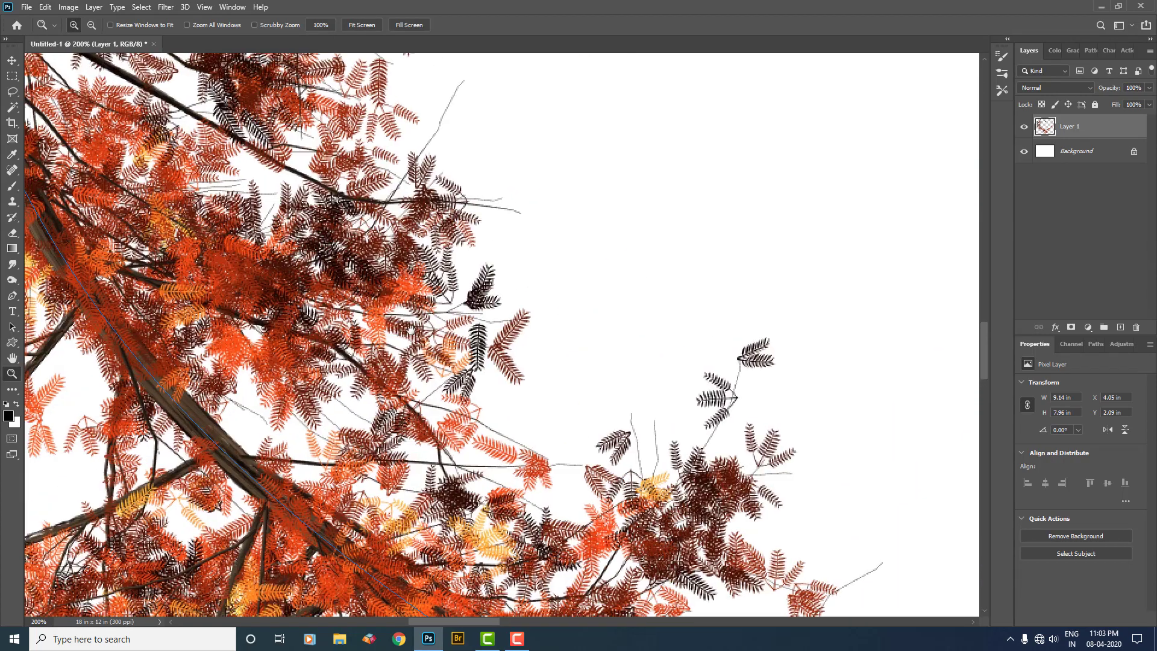
{"action": "left_click_drag", "start_coordinate": [410, 330], "coordinate": [430, 368]}
{"action": "left_click", "coordinate": [430, 368], "text": "alt"}
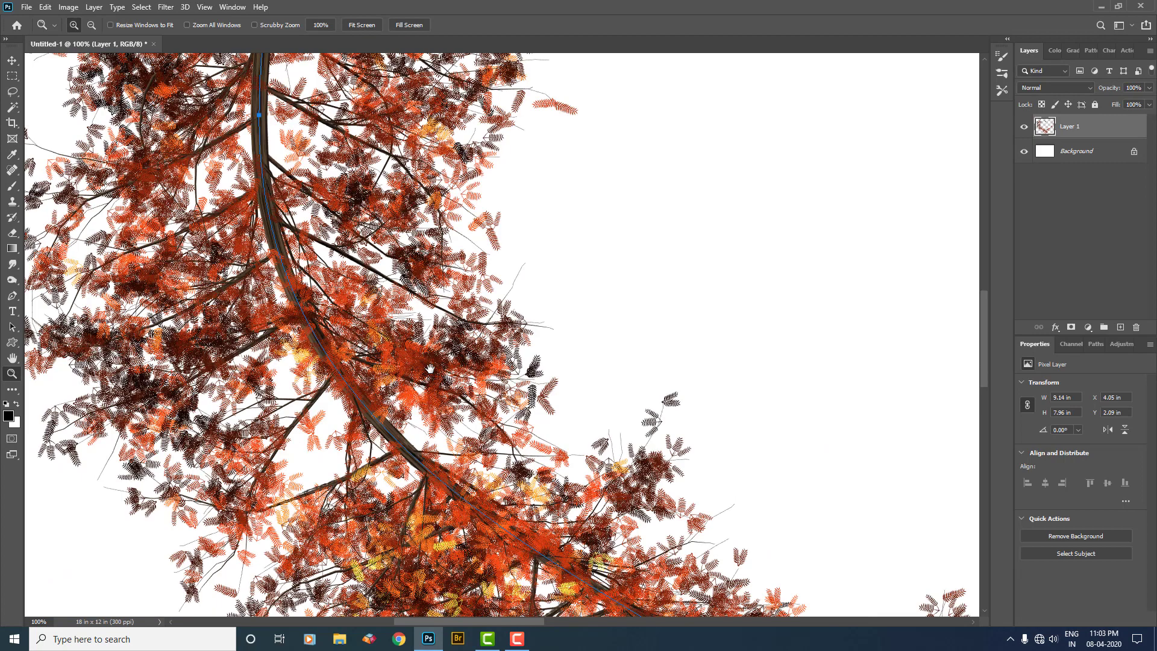
{"action": "left_click_drag", "start_coordinate": [434, 301], "coordinate": [568, 475]}
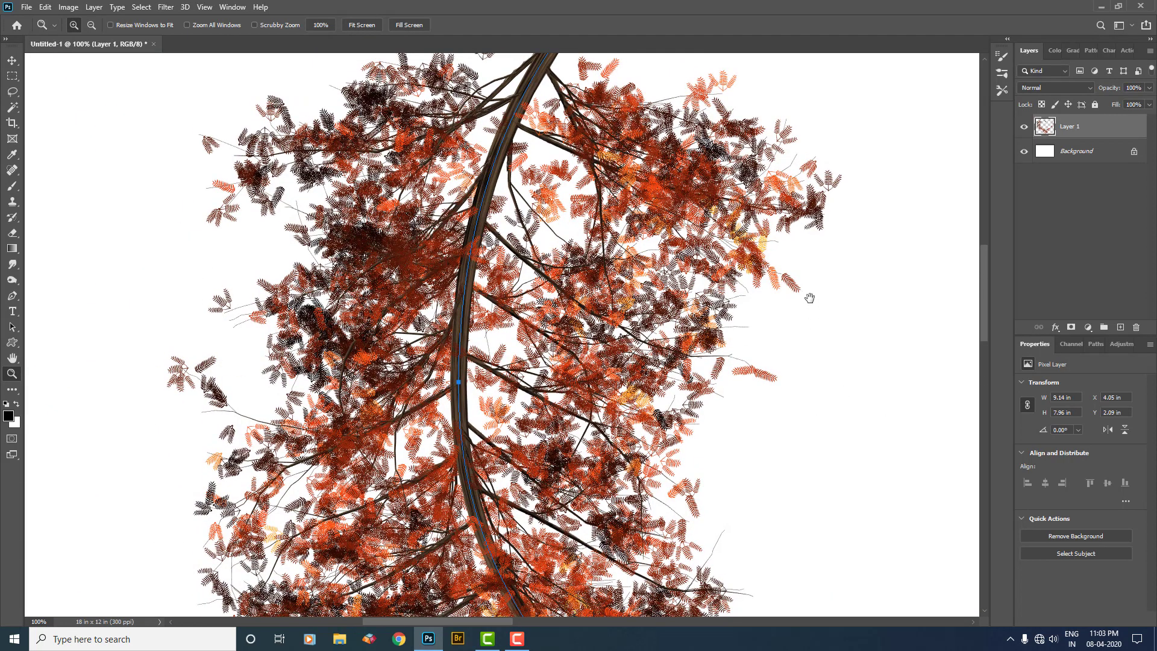
{"action": "left_click_drag", "start_coordinate": [588, 253], "coordinate": [544, 409]}
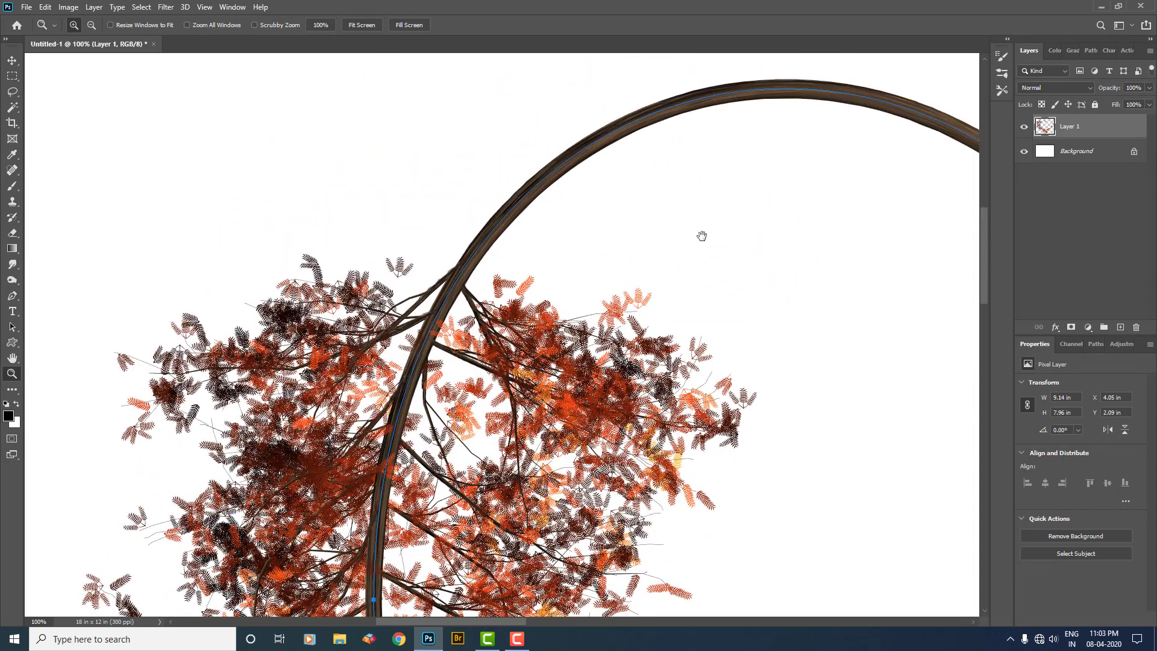
{"action": "left_click_drag", "start_coordinate": [702, 235], "coordinate": [423, 214]}
{"action": "left_click_drag", "start_coordinate": [710, 322], "coordinate": [490, 335]}
{"action": "left_click_drag", "start_coordinate": [969, 235], "coordinate": [518, 386]}
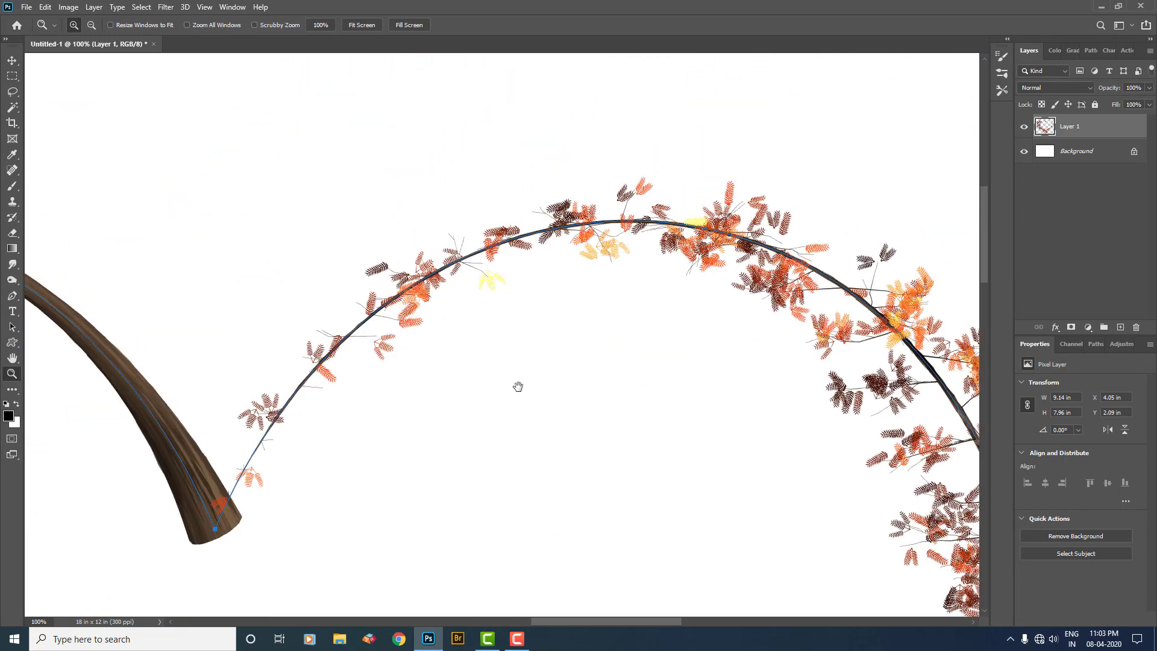
{"action": "left_click_drag", "start_coordinate": [767, 444], "coordinate": [703, 171]}
{"action": "mouse_move", "coordinate": [657, 597]}
{"action": "left_mouse_down"}
{"action": "mouse_move", "coordinate": [608, 416]}
{"action": "mouse_move", "coordinate": [667, 192]}
{"action": "left_mouse_up"}
{"action": "left_click_drag", "start_coordinate": [400, 474], "coordinate": [603, 188]}
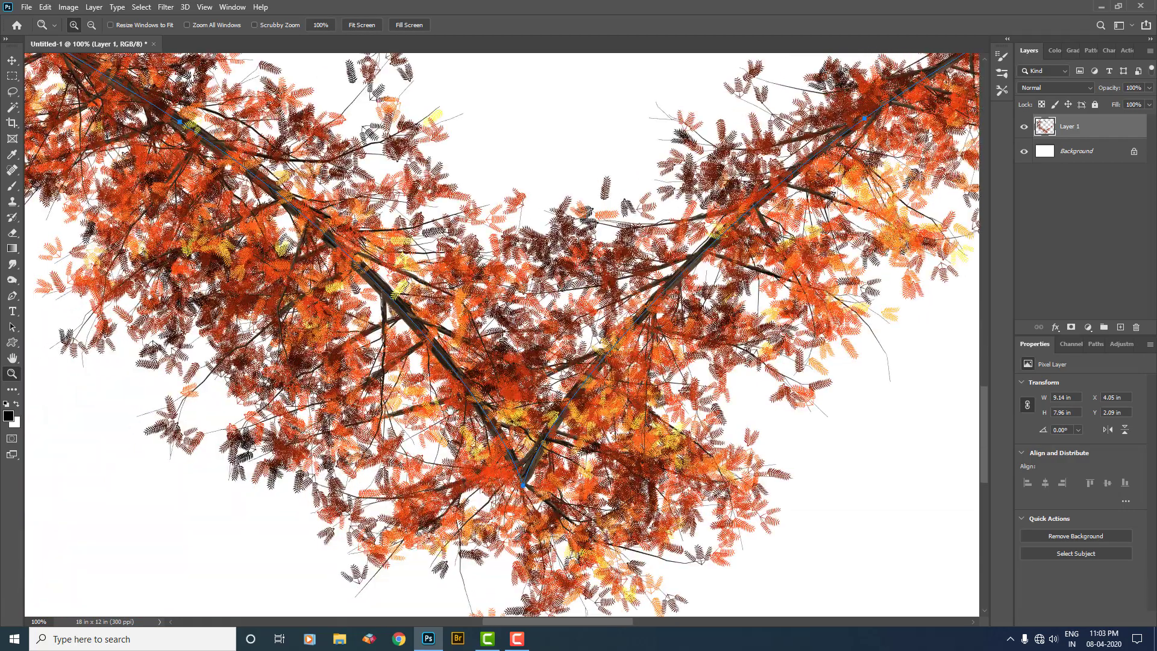
{"action": "left_click_drag", "start_coordinate": [351, 71], "coordinate": [470, 418]}
{"action": "left_click_drag", "start_coordinate": [262, 288], "coordinate": [676, 272]}
{"action": "mouse_move", "coordinate": [369, 164]}
{"action": "left_mouse_down"}
{"action": "mouse_move", "coordinate": [676, 271]}
{"action": "mouse_move", "coordinate": [508, 291]}
{"action": "left_mouse_up"}
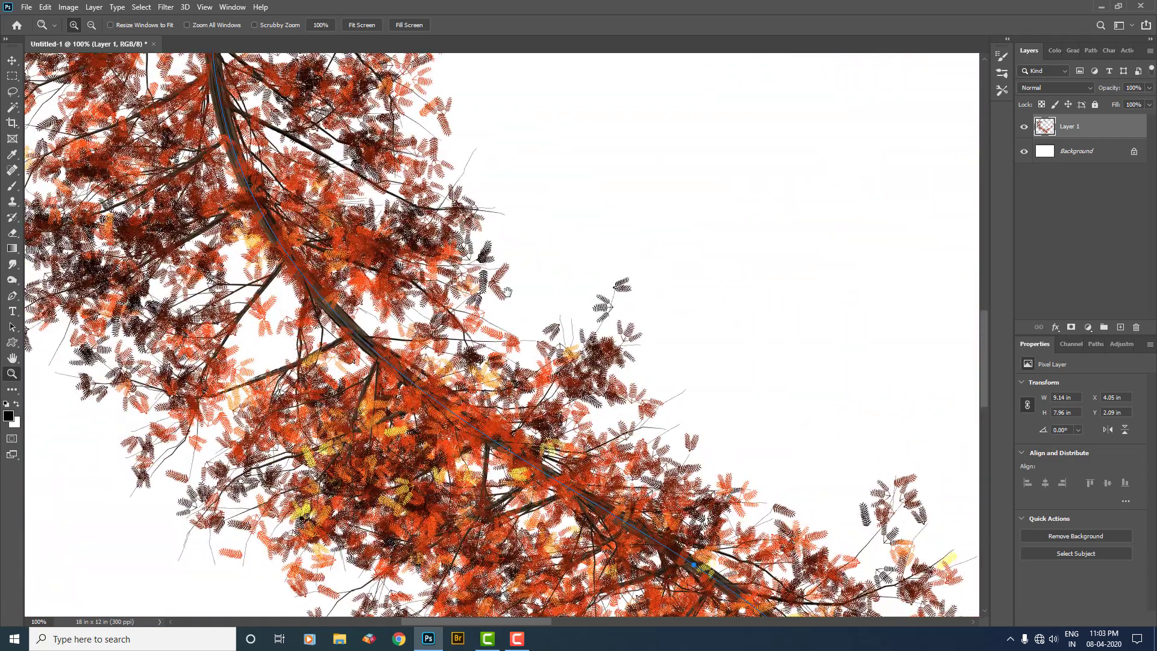
{"action": "key", "text": "ctrl+minus"}
{"action": "key", "text": "ctrl+minus"}
{"action": "key", "text": "ctrl+minus"}
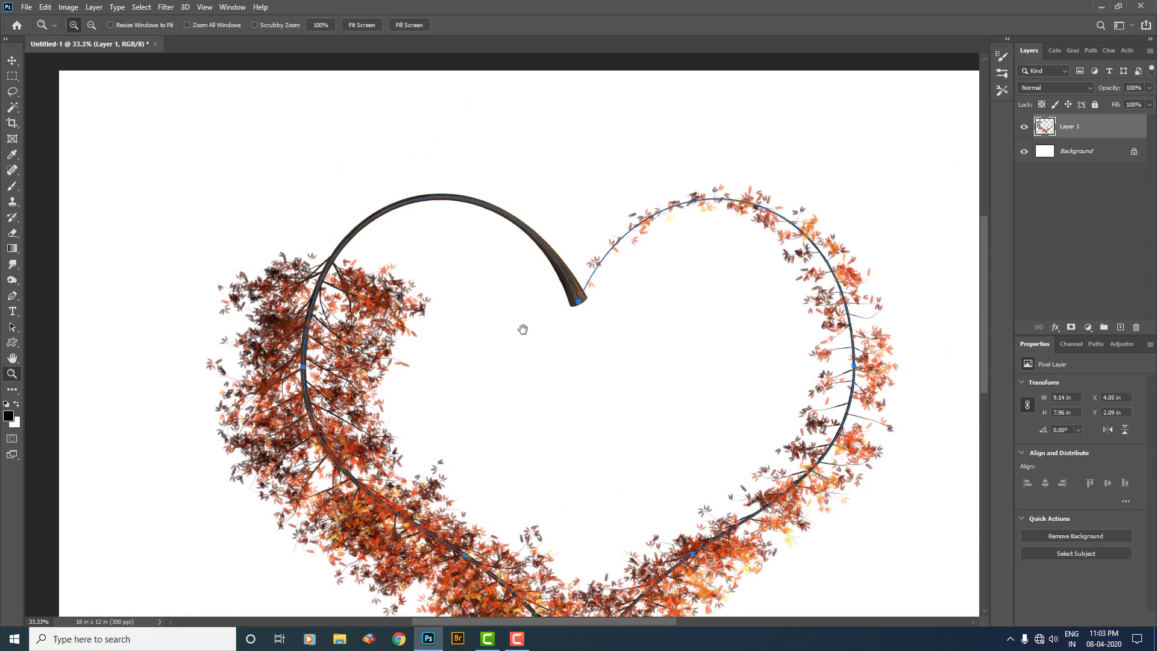
{"action": "key", "text": "ctrl+plus"}
{"action": "key", "text": "ctrl+plus"}
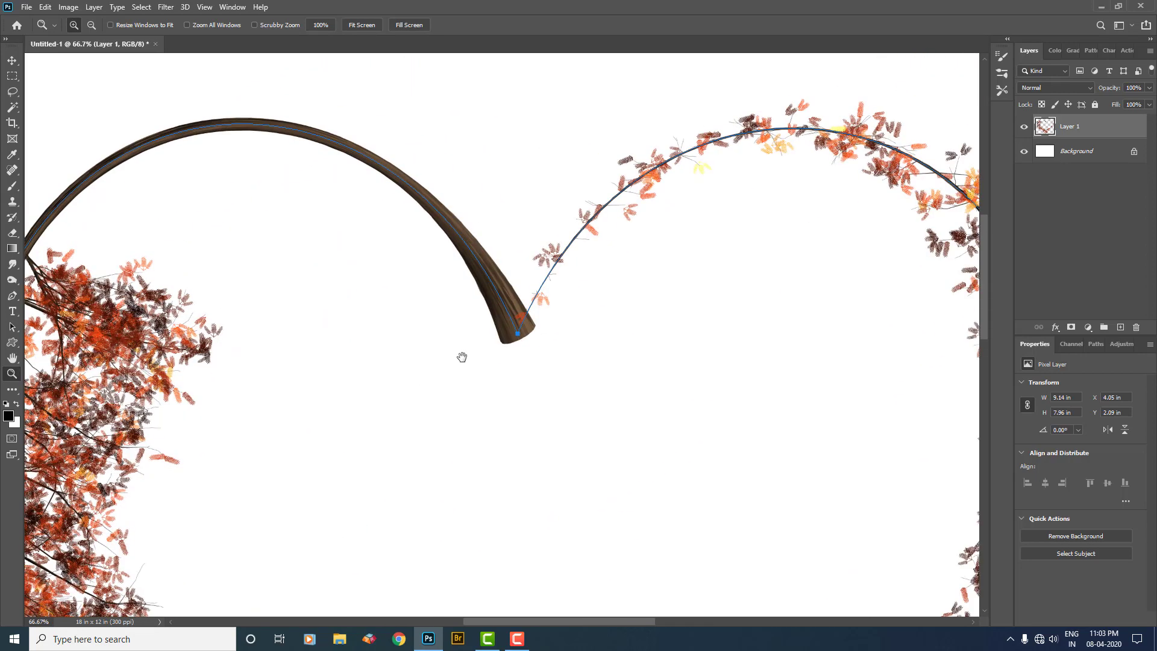
{"action": "key", "text": "ctrl+plus"}
{"action": "key", "text": "ctrl+plus"}
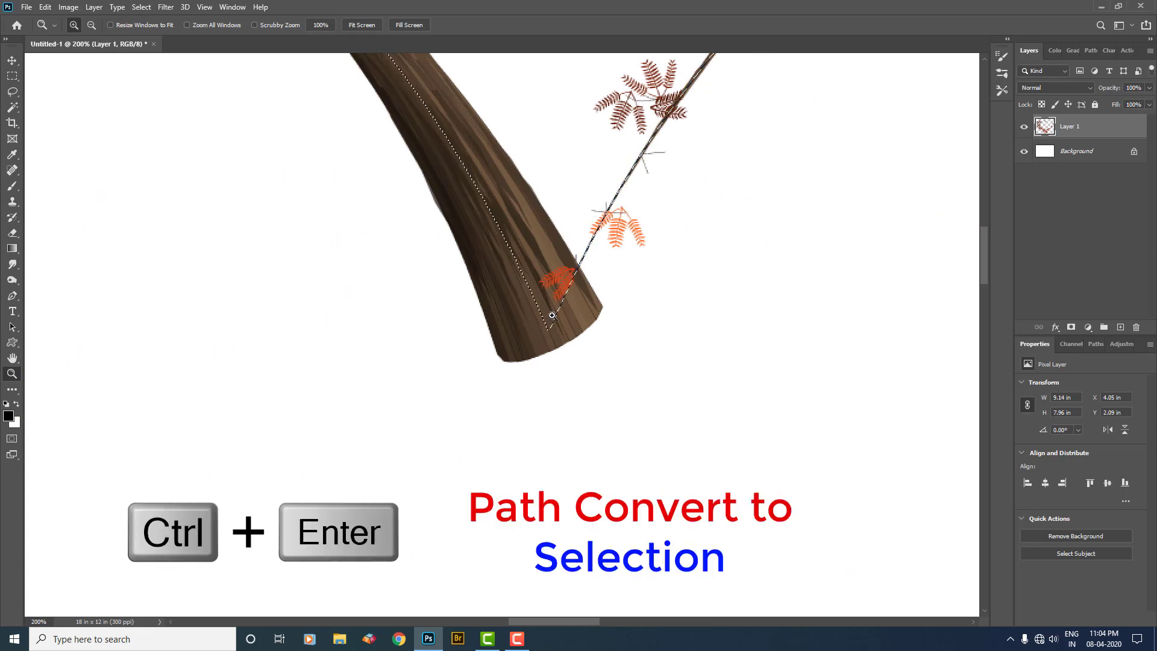
Clear the heart path outline from the tree and fit the canvas on screen
{"action": "key", "text": "ctrl+Return"}
{"action": "key", "text": "ctrl+minus"}
{"action": "key", "text": "ctrl+minus"}
{"action": "key", "text": "ctrl+minus"}
{"action": "left_click_drag", "start_coordinate": [468, 396], "coordinate": [492, 309]}
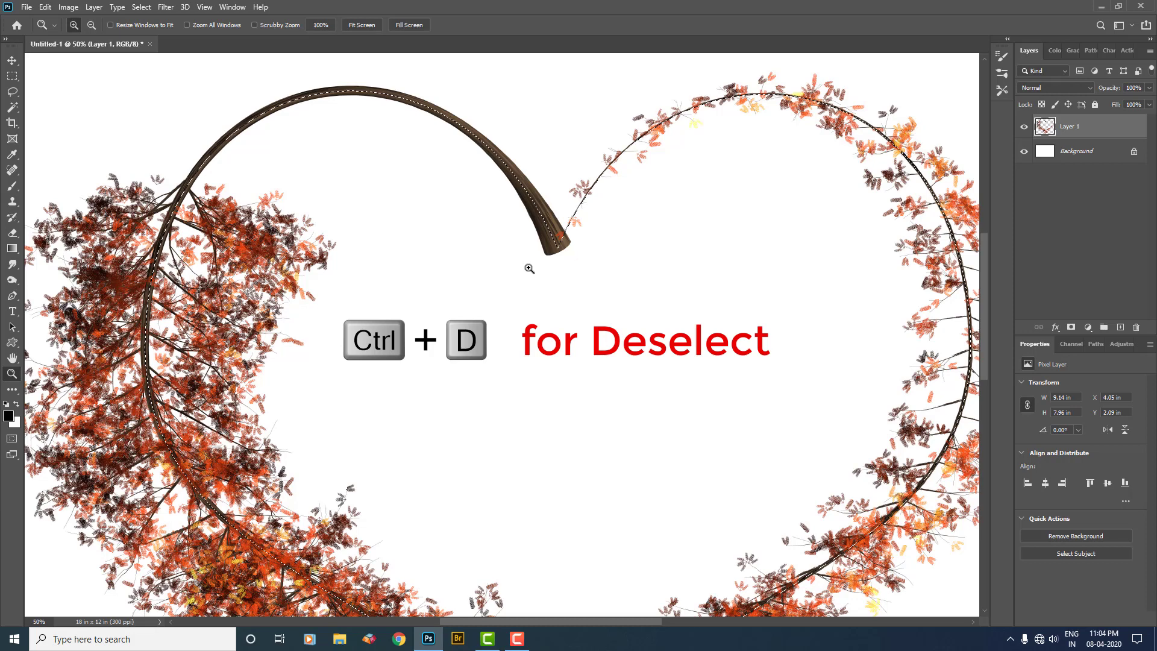
{"action": "key", "text": "ctrl+d"}
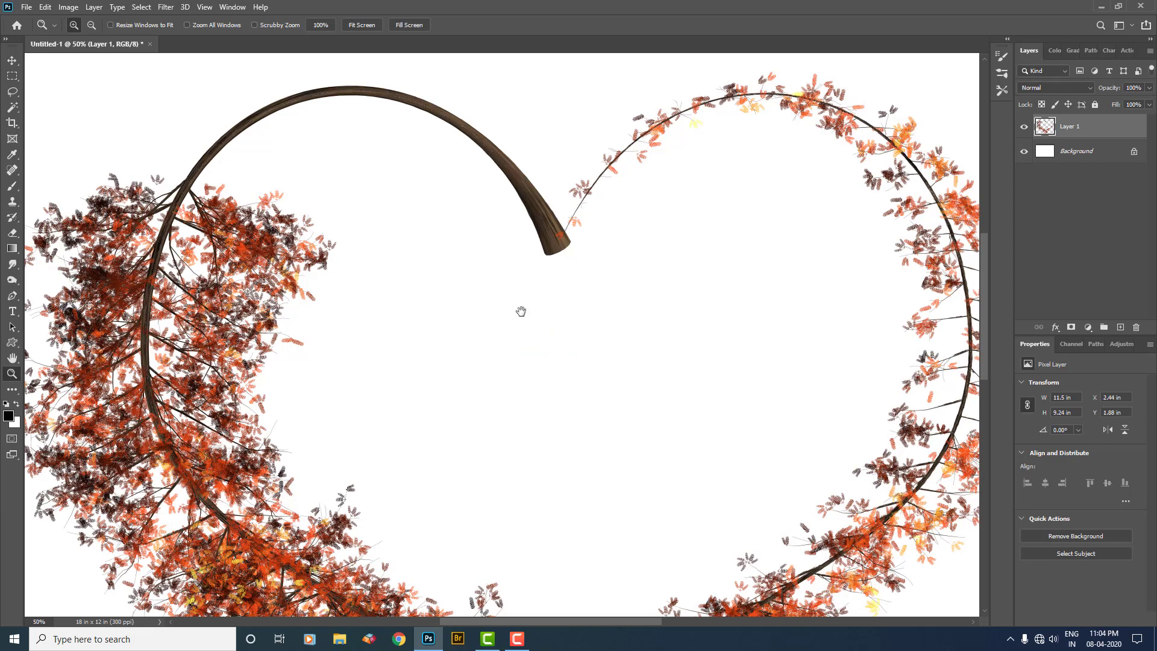
{"action": "right_click", "coordinate": [520, 311]}
{"action": "left_click", "coordinate": [534, 321]}
{"action": "right_click", "coordinate": [552, 303]}
{"action": "left_click", "coordinate": [570, 308]}
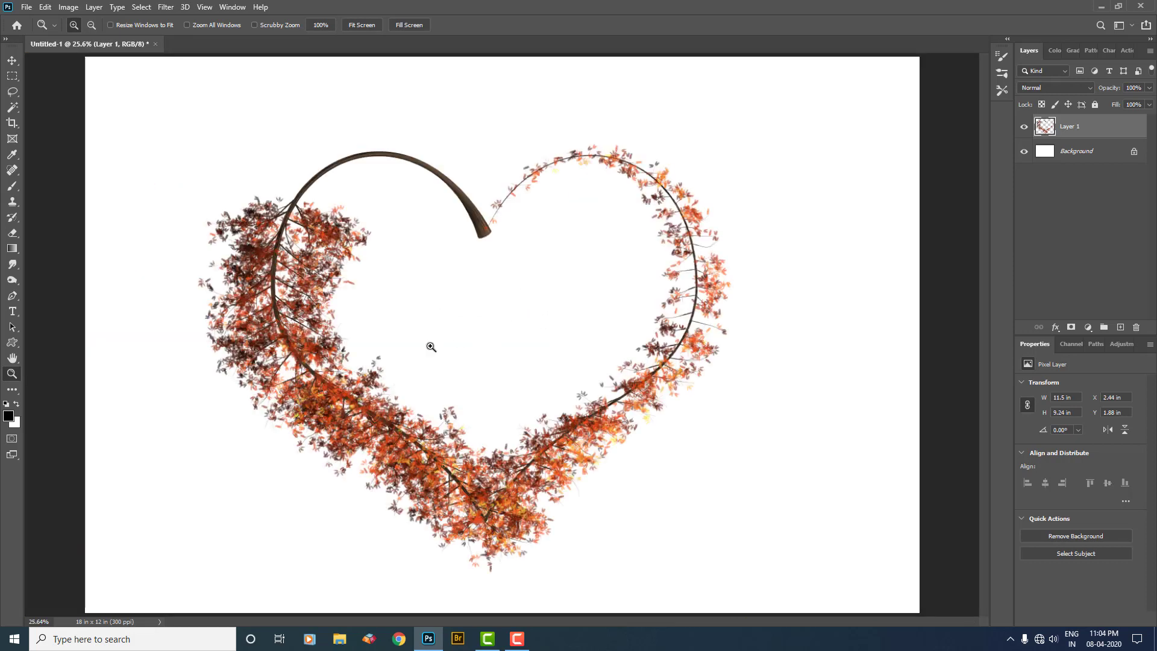
Reposition the orange heart tree, then hide Layer 1
{"action": "key", "text": "v"}
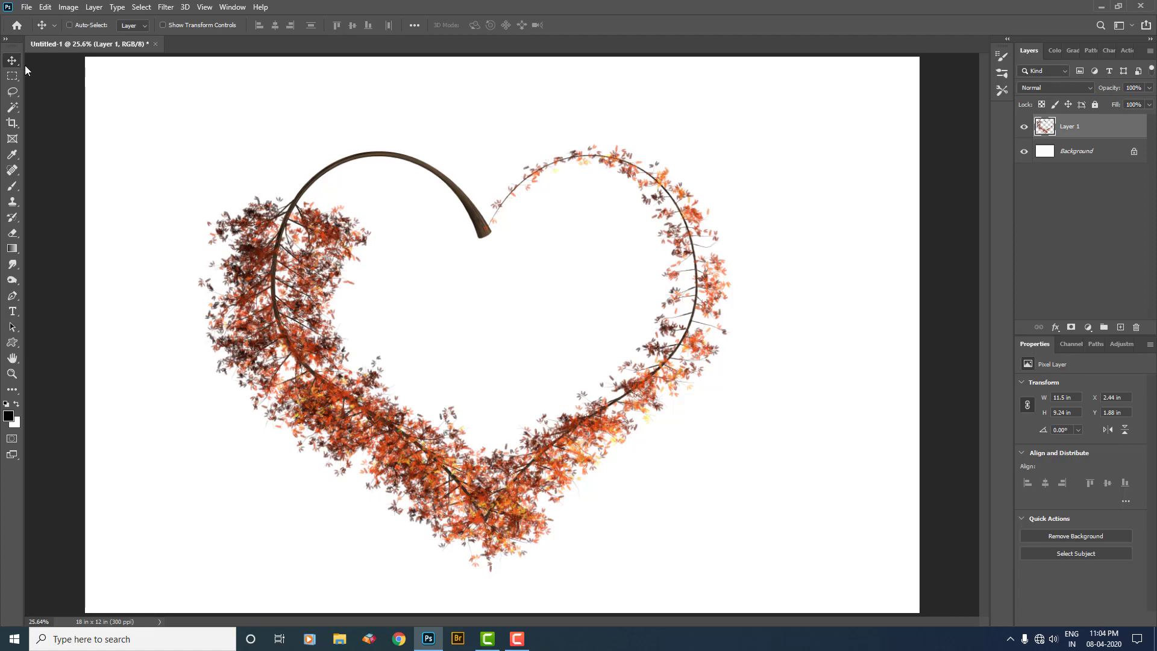
{"action": "left_click_drag", "start_coordinate": [340, 389], "coordinate": [490, 398]}
{"action": "key", "text": "ctrl+z"}
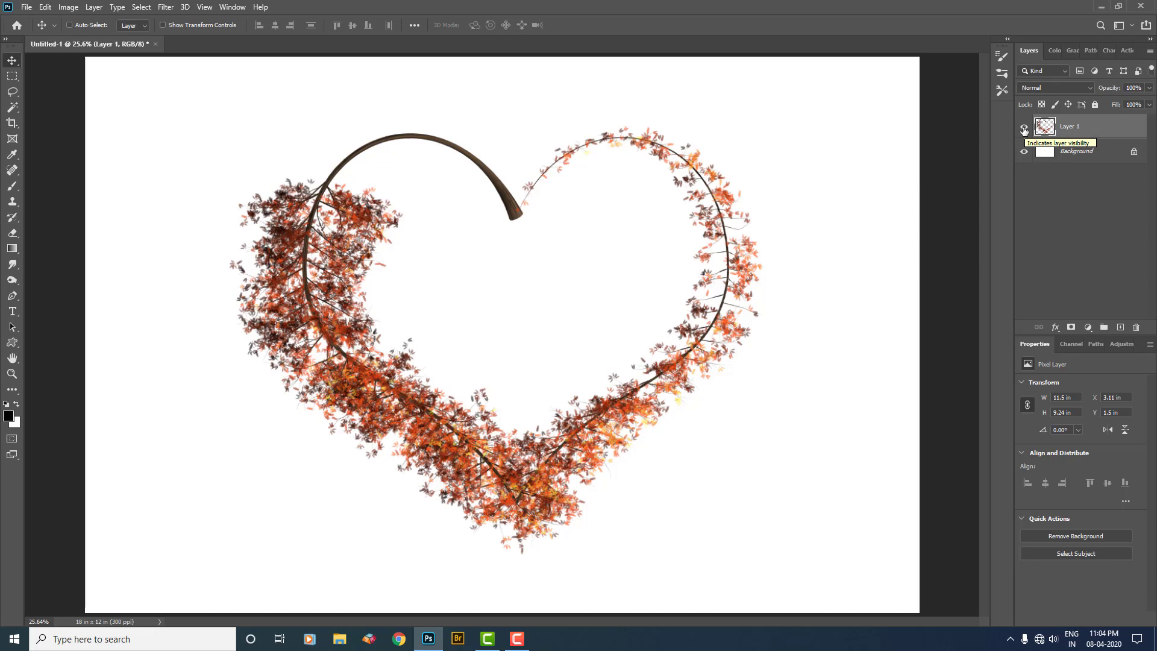
{"action": "left_click", "coordinate": [1023, 129]}
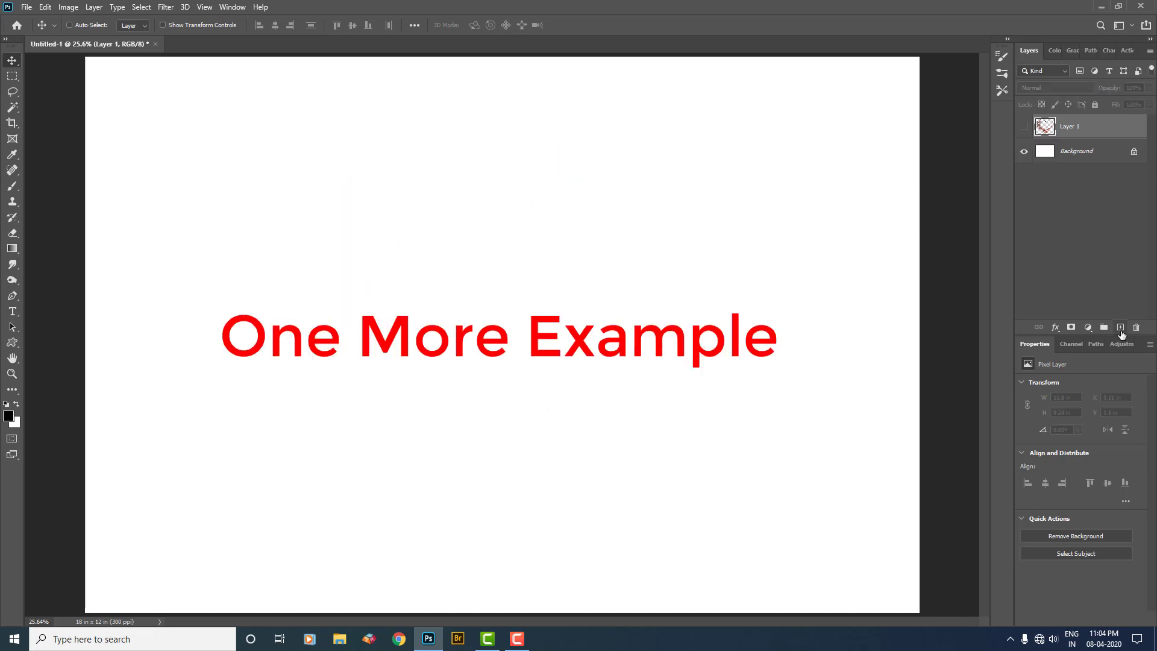
Add Layer 2 and draw a centred 10.88 × 9.48 in heart path with the Custom Shape tool
{"action": "left_click", "coordinate": [1120, 330]}
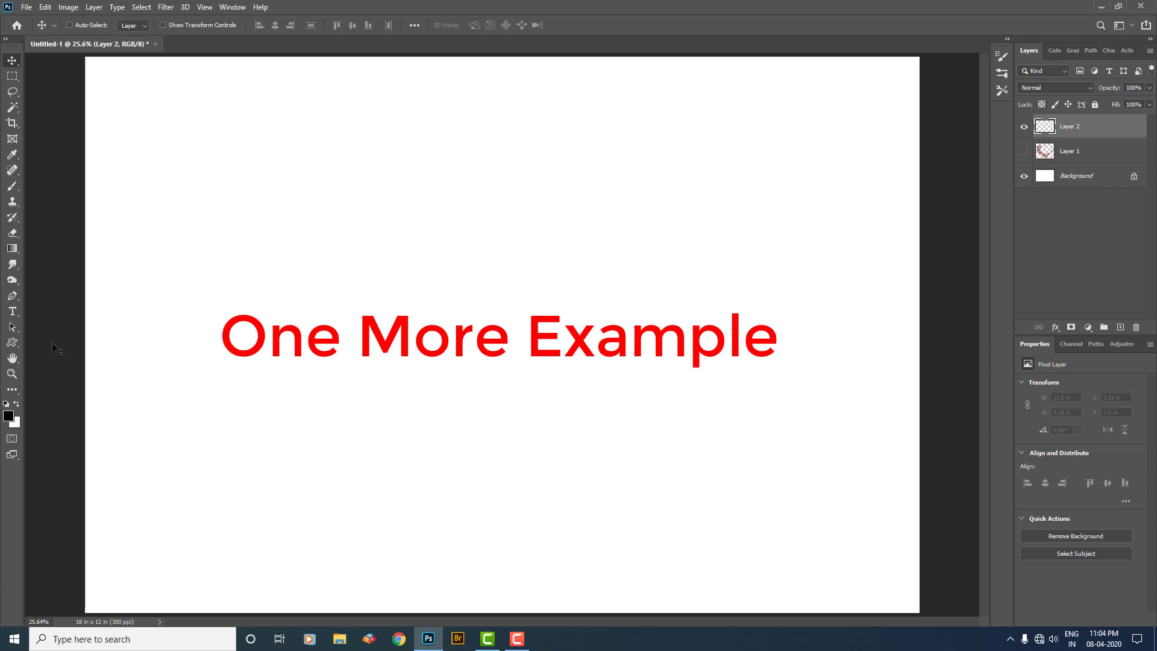
{"action": "left_click", "coordinate": [12, 342]}
{"action": "right_click", "coordinate": [12, 342]}
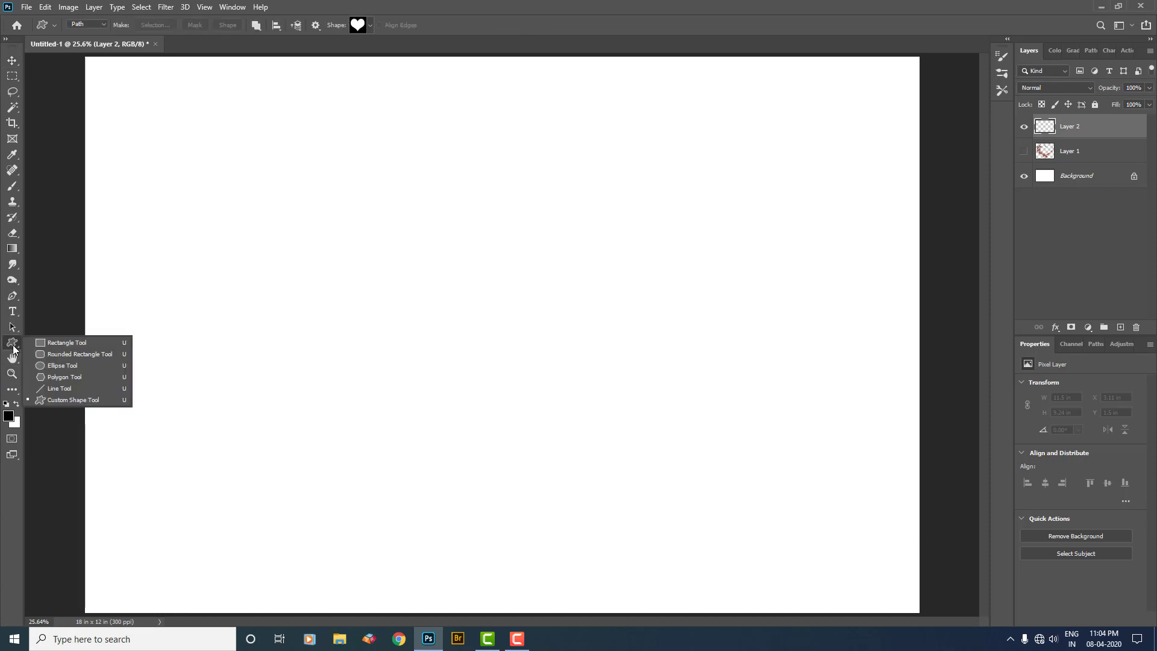
{"action": "left_click", "coordinate": [88, 398]}
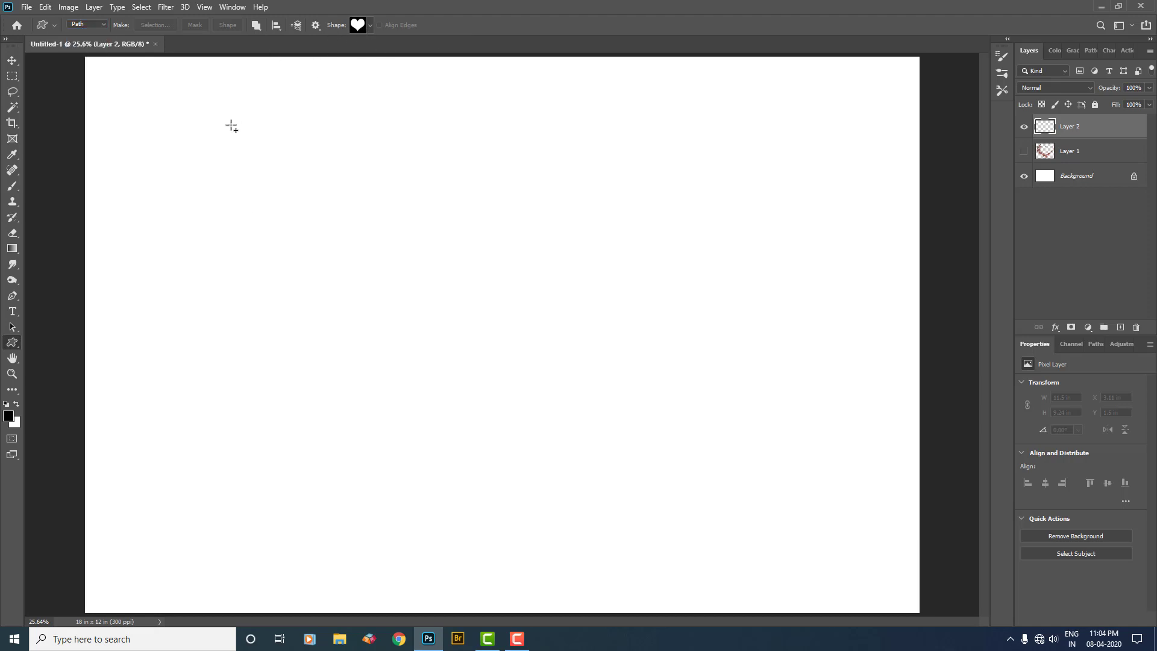
{"action": "left_click_drag", "start_coordinate": [217, 95], "coordinate": [754, 563]}
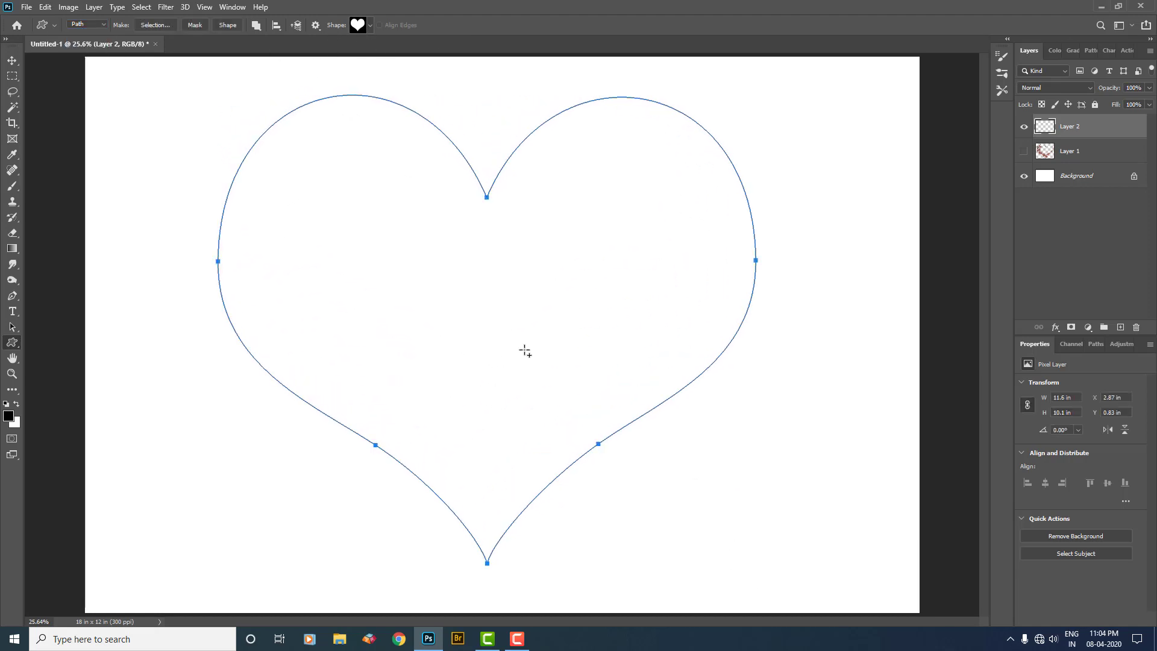
{"action": "key", "text": "ctrl+t"}
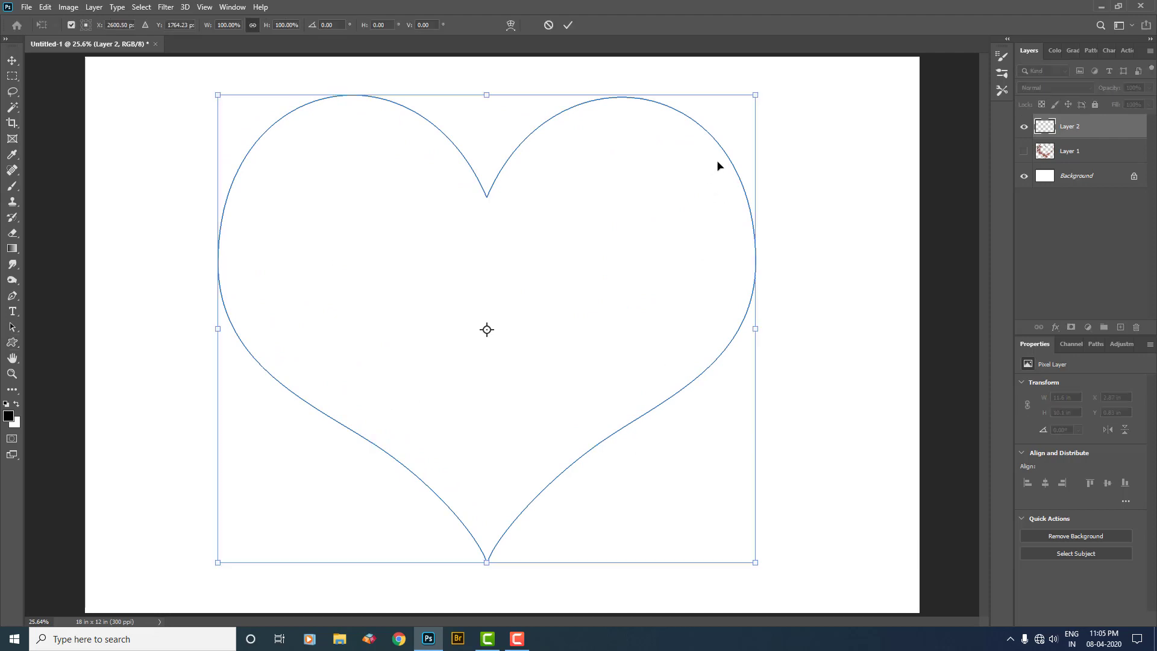
{"action": "left_click_drag", "start_coordinate": [757, 96], "coordinate": [746, 108]}
{"action": "left_click_drag", "start_coordinate": [577, 284], "coordinate": [584, 289]}
{"action": "key", "text": "Return"}
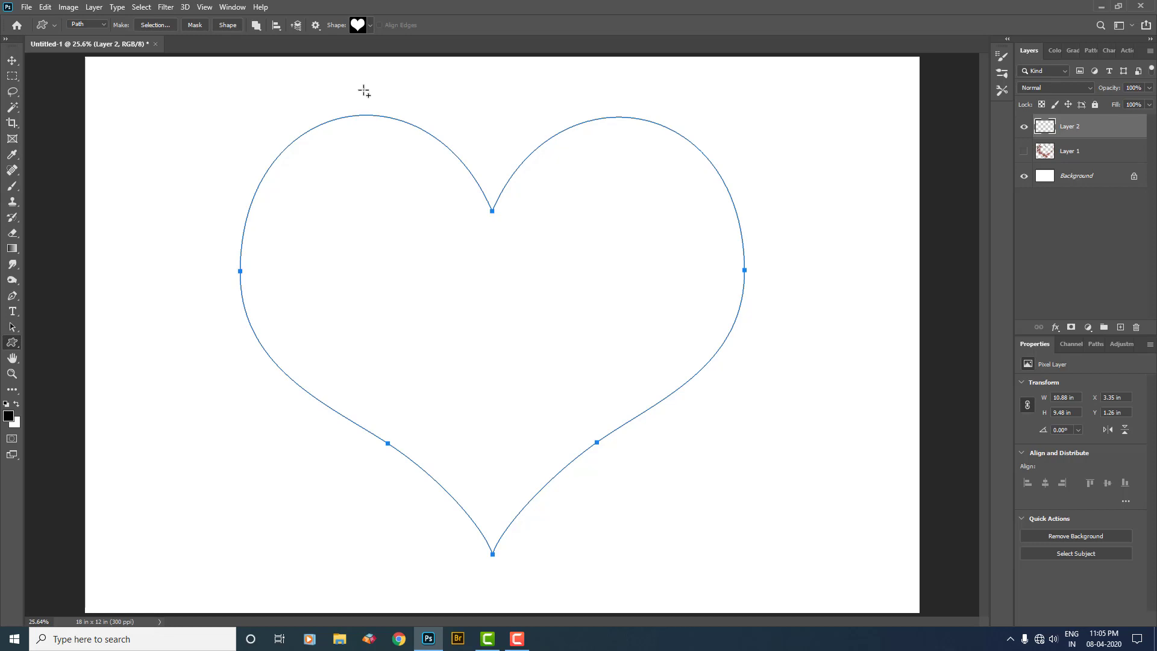
Open Filter > Render > Tree and set a red custom leaf colour
{"action": "left_click", "coordinate": [173, 11]}
{"action": "mouse_move", "coordinate": [212, 200]}
{"action": "left_click", "coordinate": [350, 226]}
{"action": "left_click", "coordinate": [641, 178]}
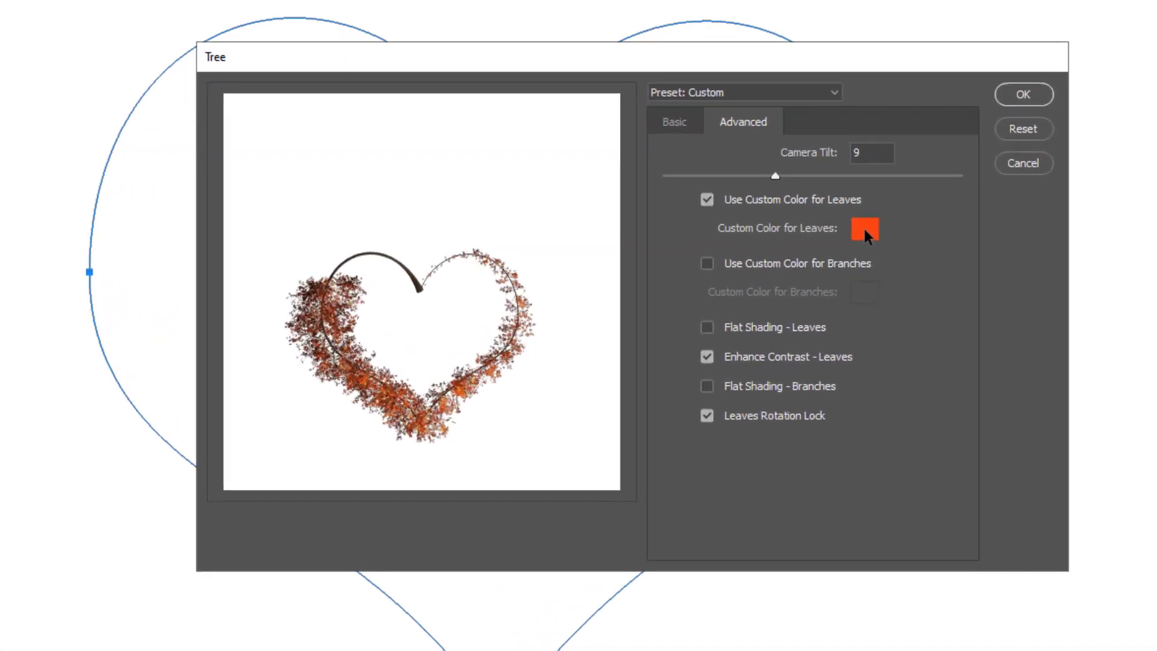
{"action": "left_click", "coordinate": [716, 245]}
{"action": "left_click_drag", "start_coordinate": [592, 108], "coordinate": [435, 124]}
{"action": "left_click_drag", "start_coordinate": [641, 195], "coordinate": [641, 208]}
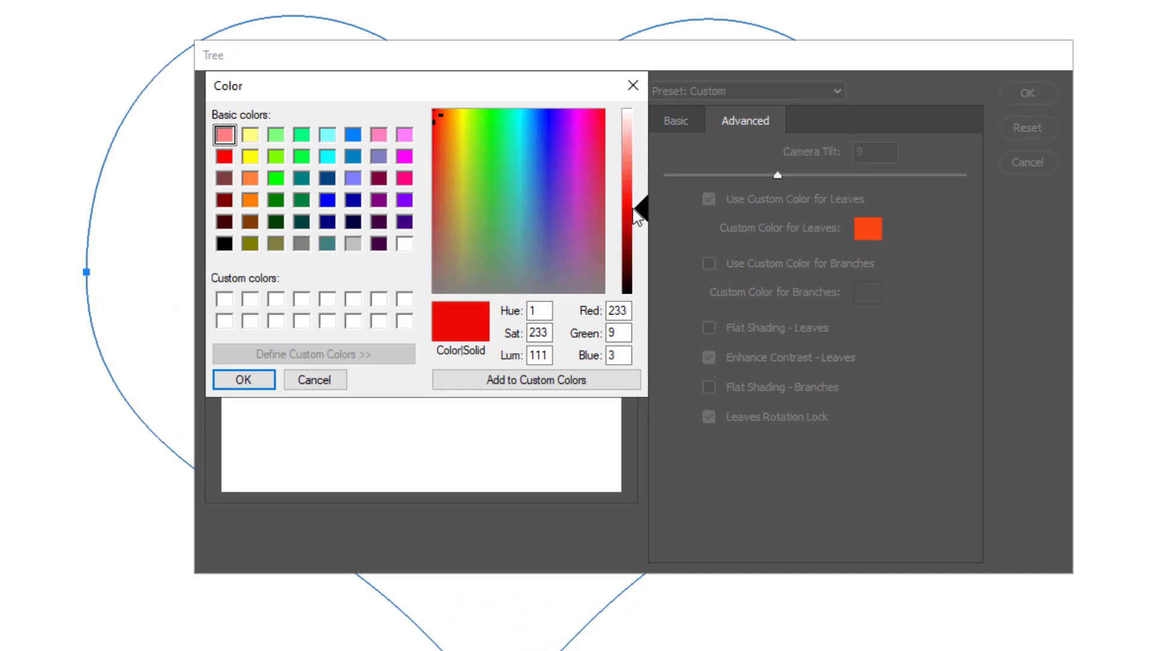
{"action": "left_click", "coordinate": [244, 380]}
Choose Spruce Tree, Leaves Amount 27, Leaves Size 89, leaf type Leaves 9, and render
{"action": "left_click", "coordinate": [675, 121]}
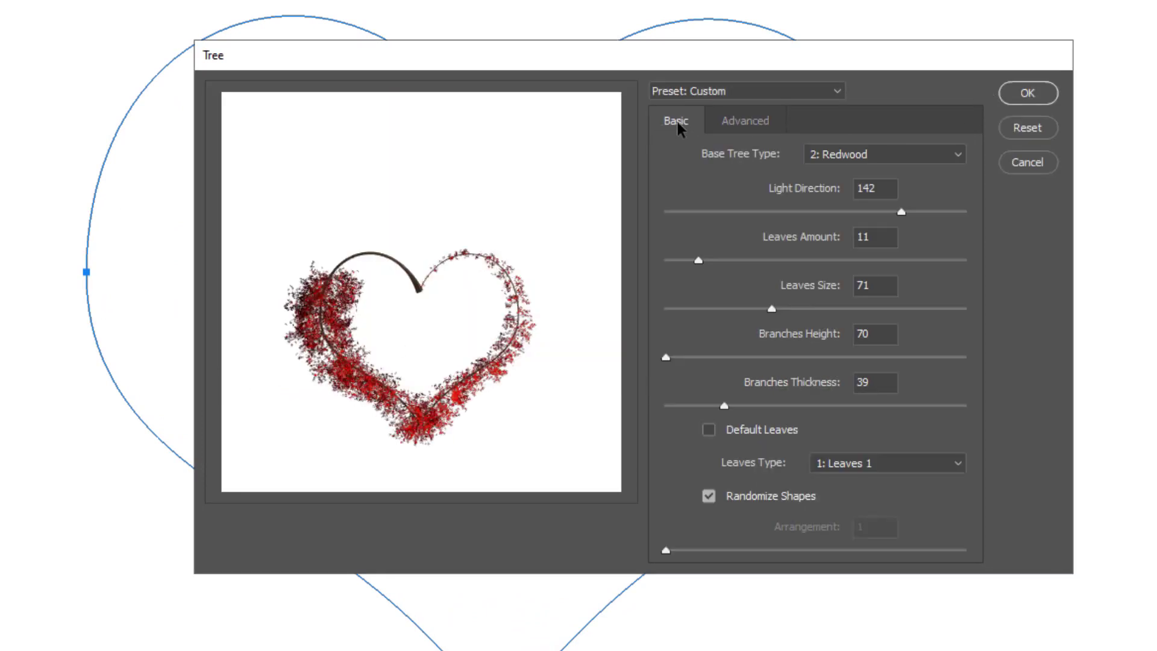
{"action": "left_click", "coordinate": [848, 154]}
{"action": "left_click", "coordinate": [894, 253]}
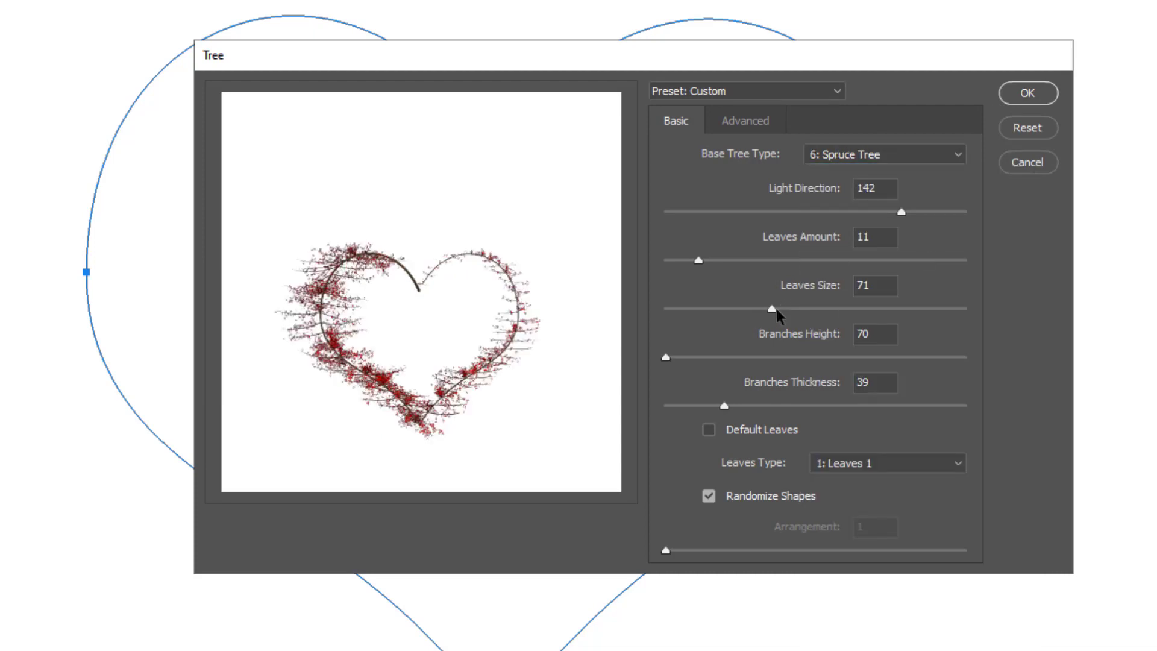
{"action": "left_click_drag", "start_coordinate": [703, 265], "coordinate": [747, 262]}
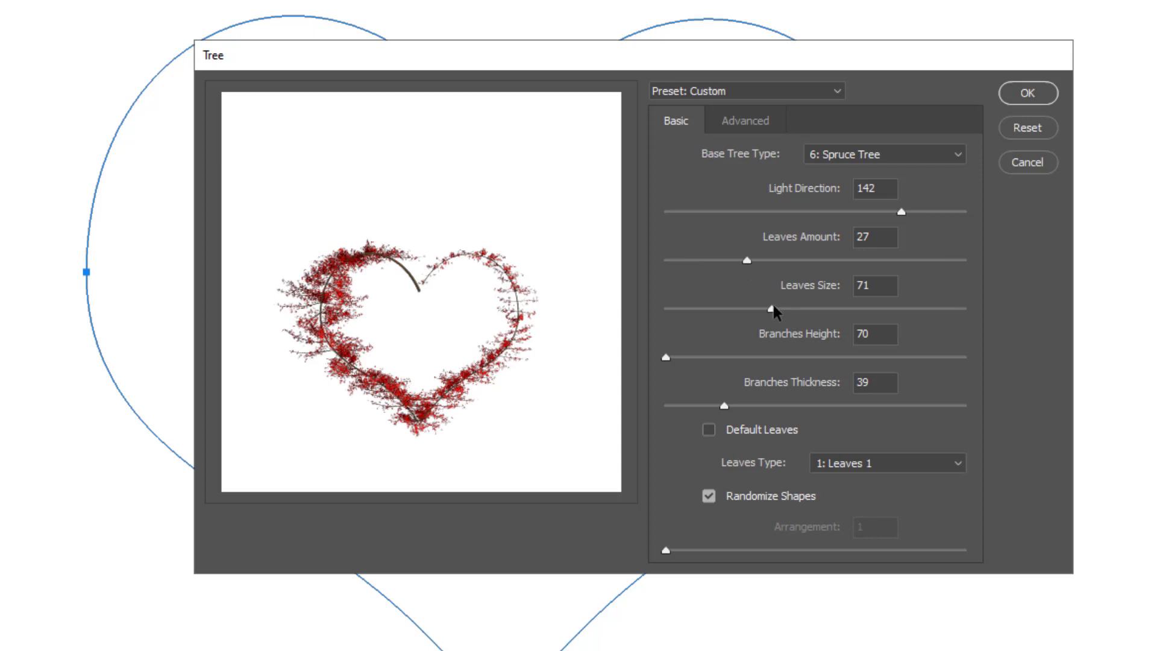
{"action": "left_click_drag", "start_coordinate": [771, 309], "coordinate": [801, 308]}
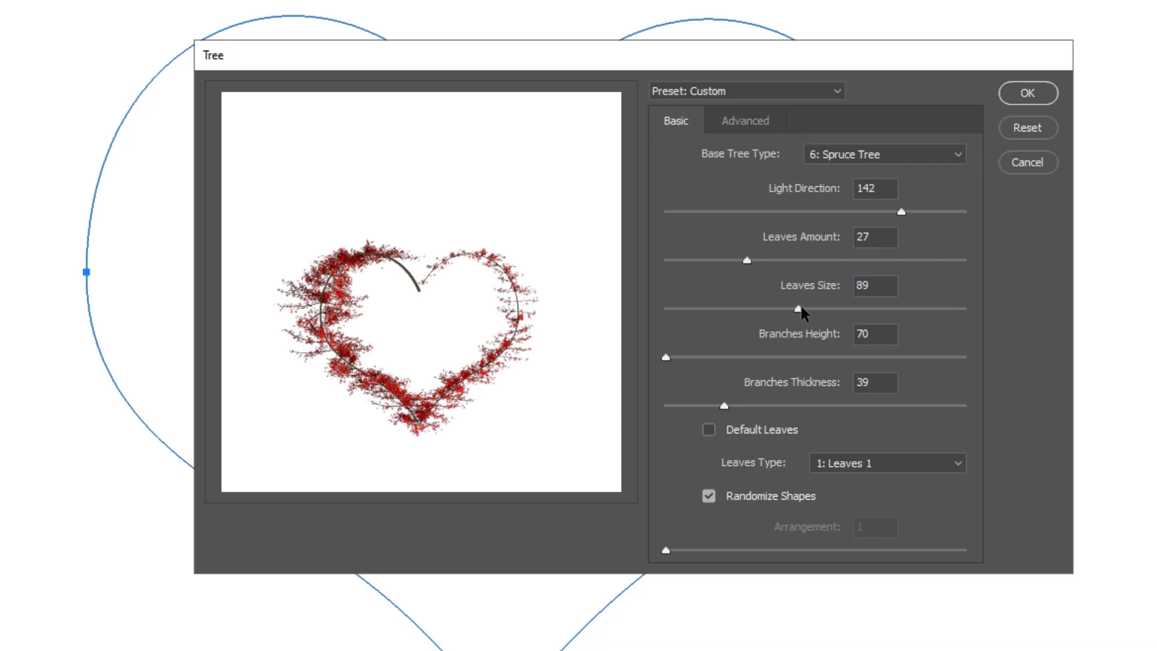
{"action": "left_click", "coordinate": [889, 465]}
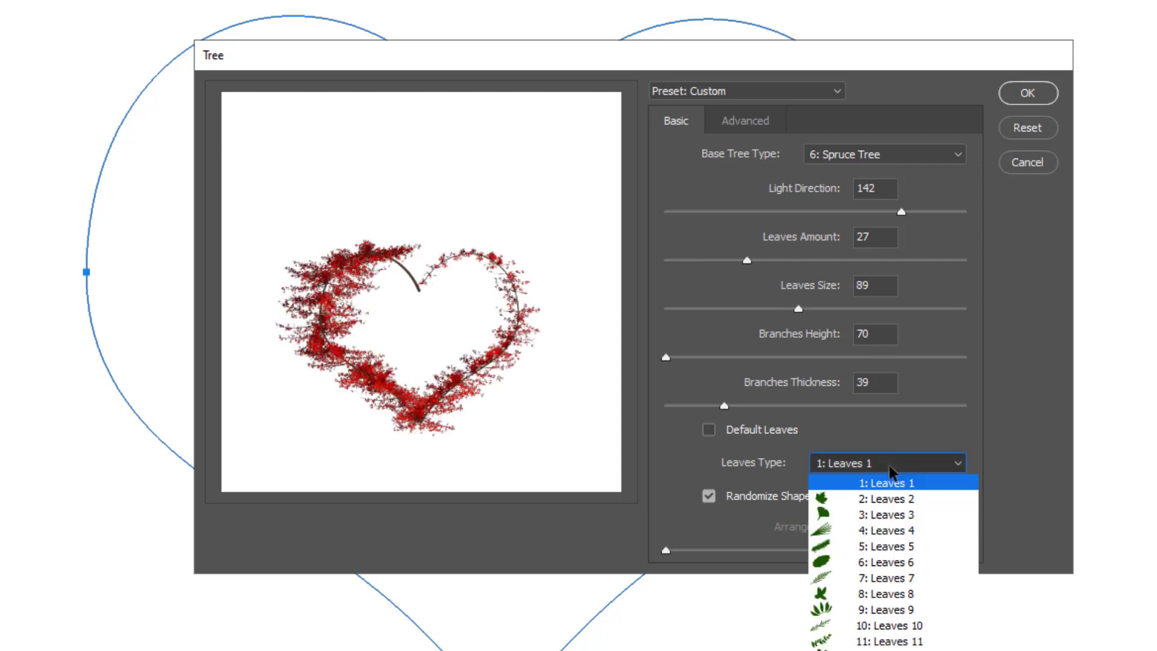
{"action": "left_click", "coordinate": [891, 609]}
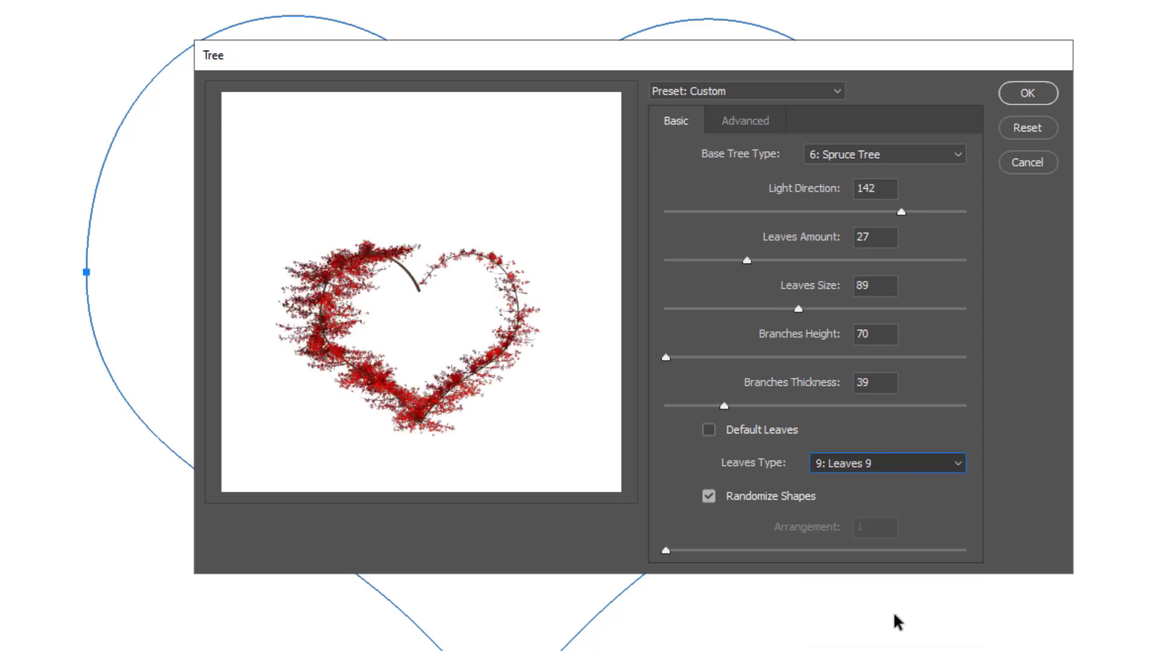
{"action": "left_click", "coordinate": [1027, 94]}
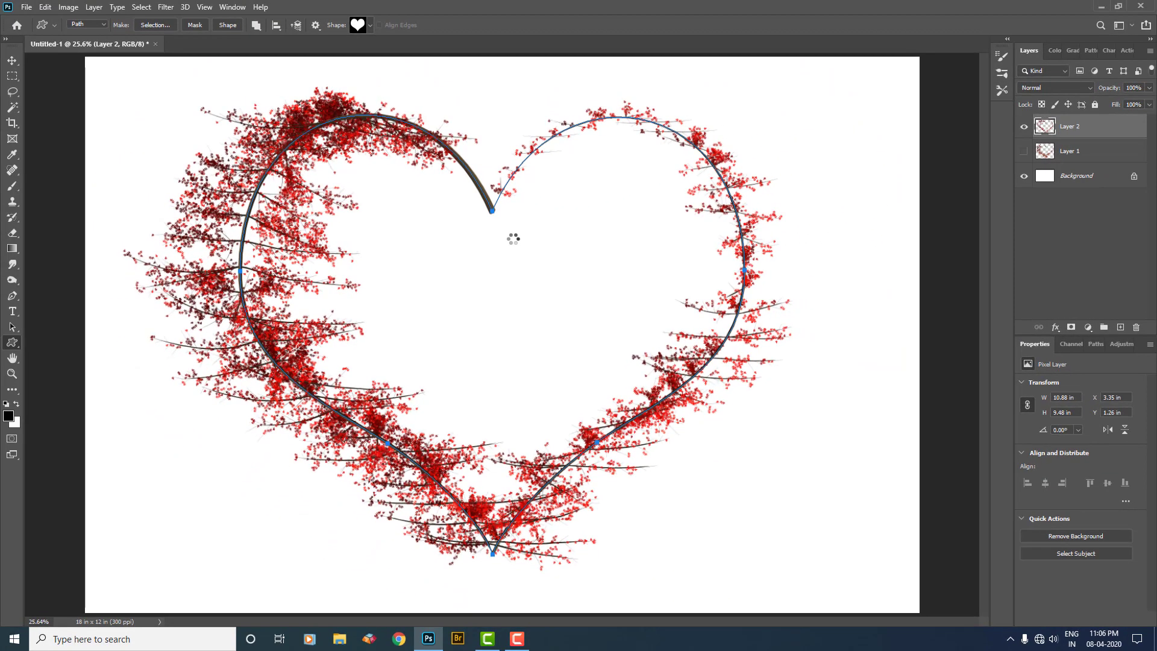
Inspect the red heart tree at 100%, fit it on screen, and nudge Layer 2 into place
{"action": "right_click", "coordinate": [388, 256]}
{"action": "left_click", "coordinate": [422, 260]}
{"action": "left_click_drag", "start_coordinate": [286, 302], "coordinate": [807, 457]}
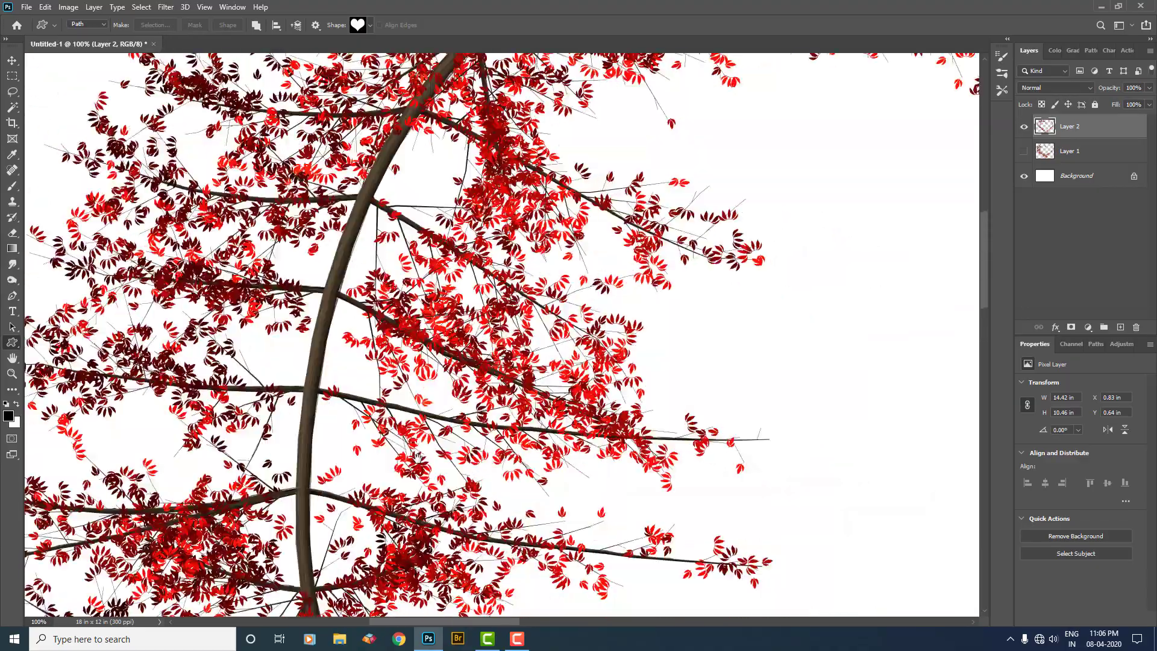
{"action": "left_click_drag", "start_coordinate": [419, 456], "coordinate": [542, 96]}
{"action": "key", "text": "ctrl+0"}
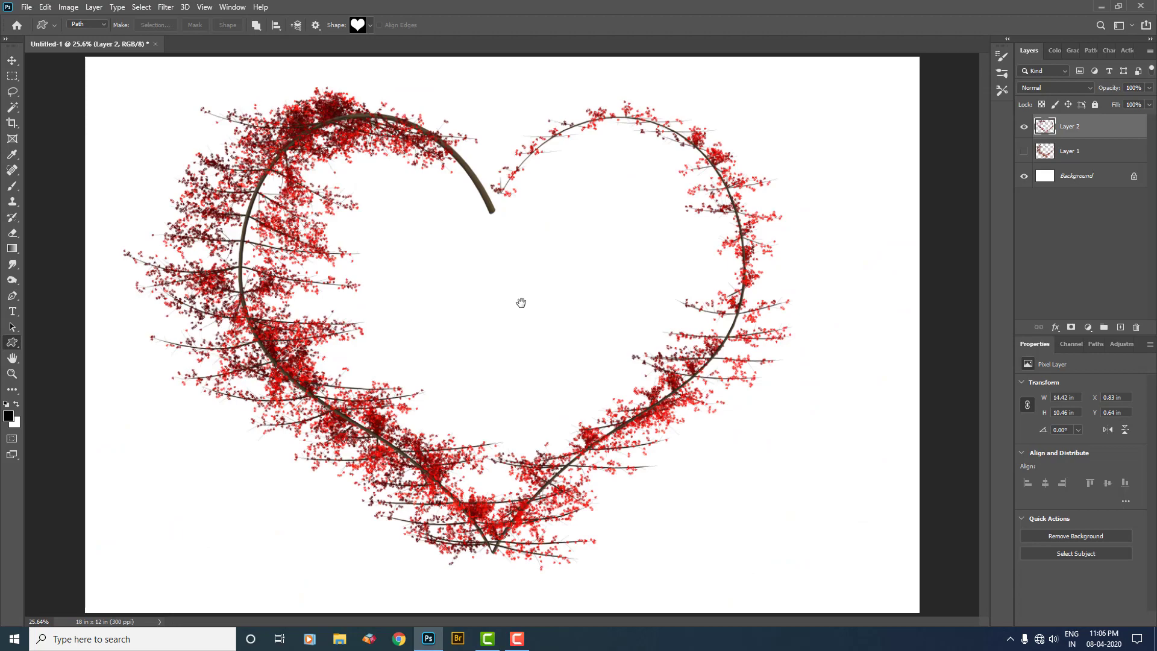
{"action": "left_click", "coordinate": [12, 61]}
{"action": "mouse_move", "coordinate": [405, 271]}
{"action": "left_mouse_down"}
{"action": "mouse_move", "coordinate": [431, 279]}
{"action": "mouse_move", "coordinate": [400, 273]}
{"action": "left_mouse_up"}
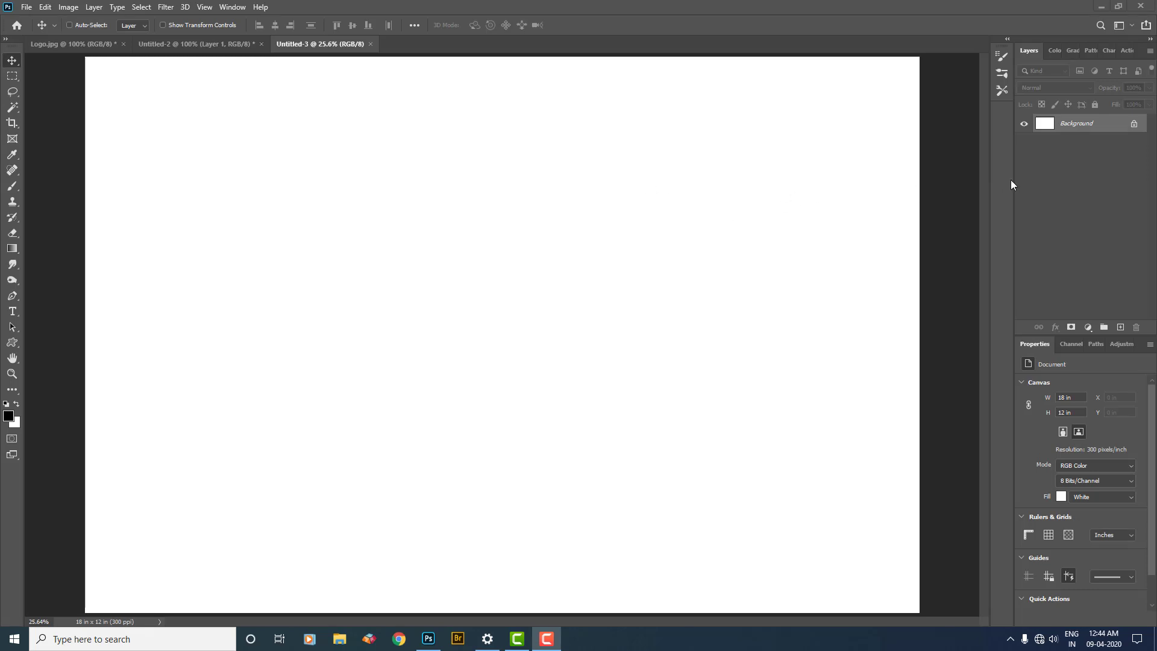
Add Layer 1 above the background in Untitled-3 and open Filter > Render > Tree
{"action": "left_click", "coordinate": [1120, 327]}
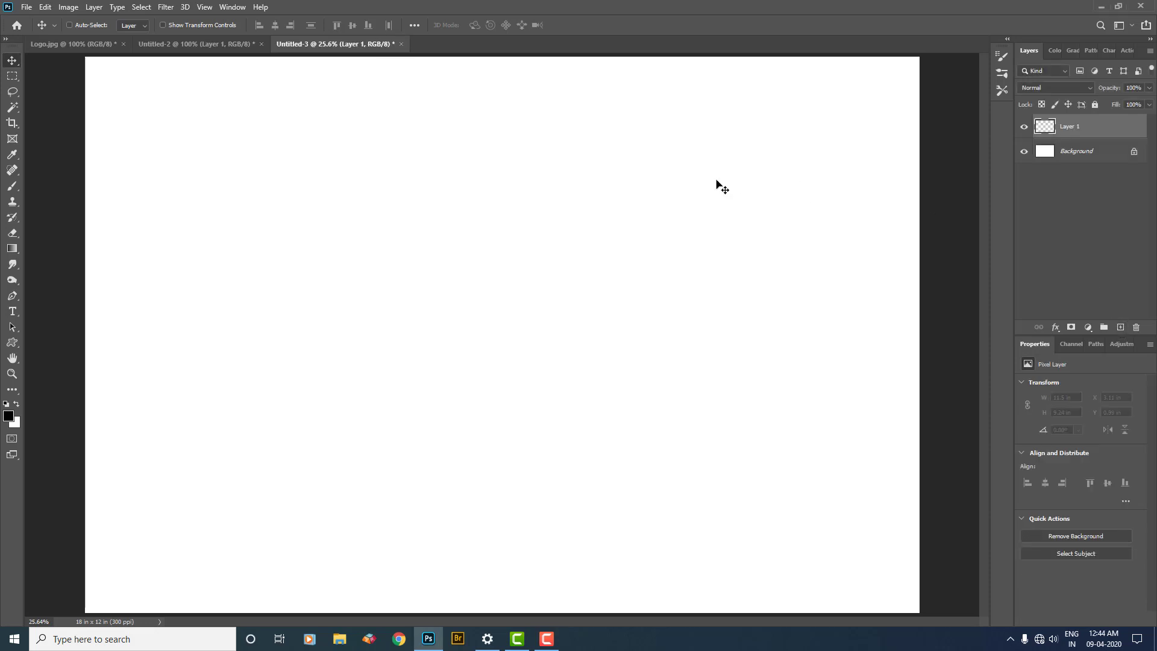
{"action": "left_click", "coordinate": [167, 11]}
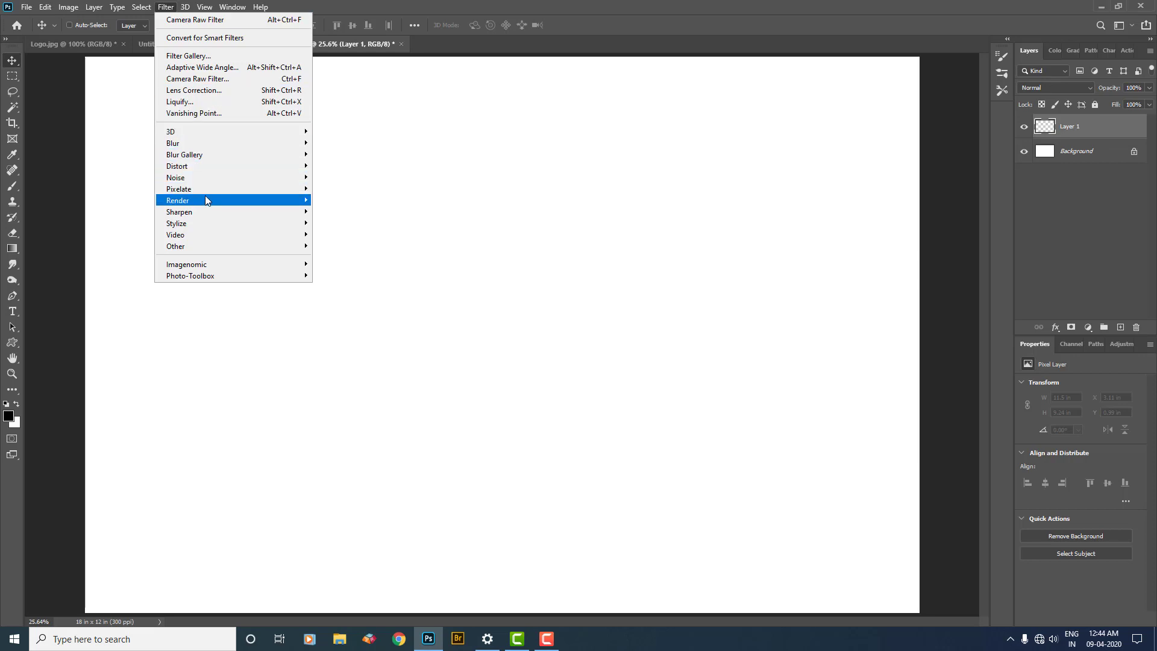
{"action": "mouse_move", "coordinate": [206, 199]}
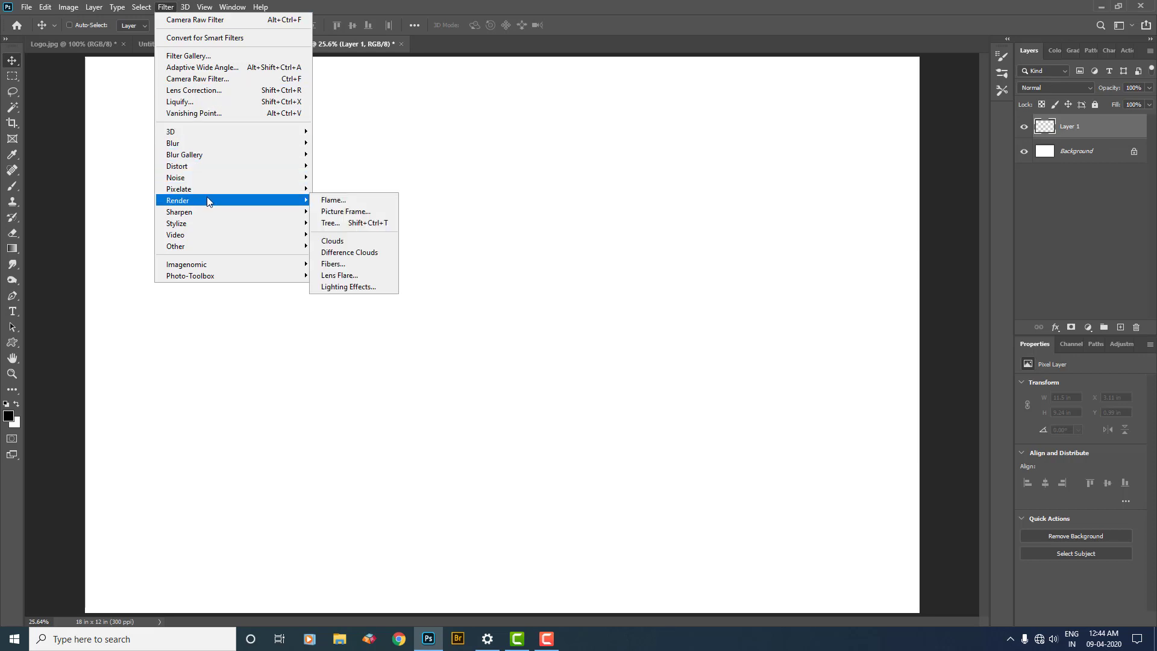
{"action": "left_click", "coordinate": [393, 223]}
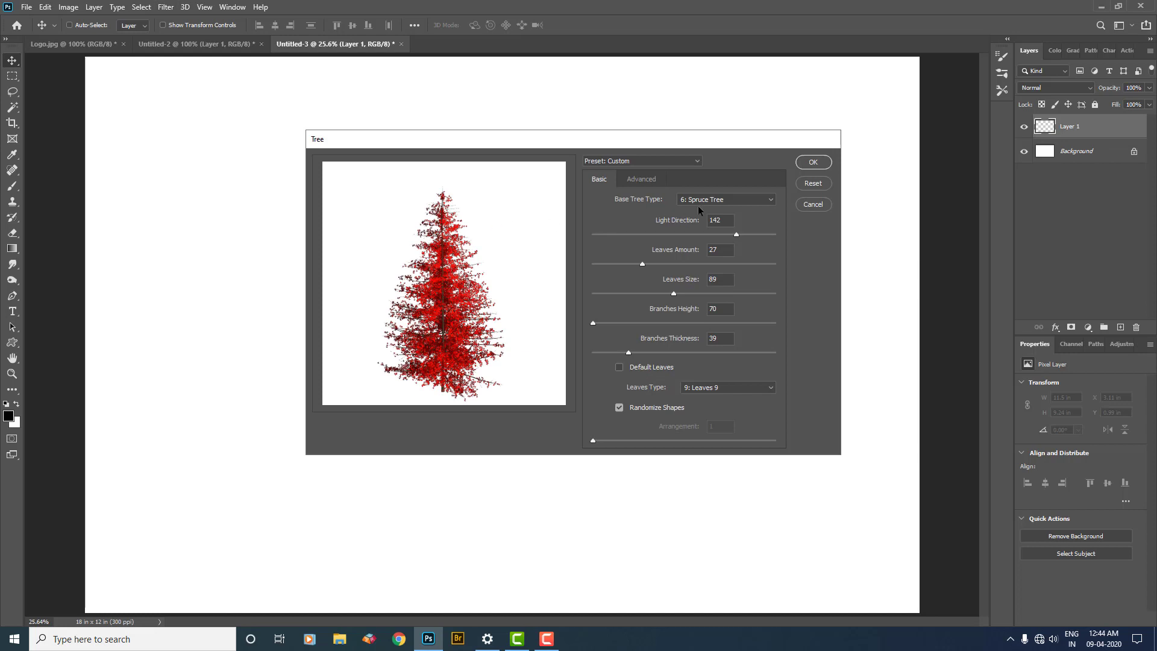
Try Stylized Tree 4, Pine Tree 1 and Populus Nigra, settling on 12: Ash Tree
{"action": "left_click", "coordinate": [718, 203]}
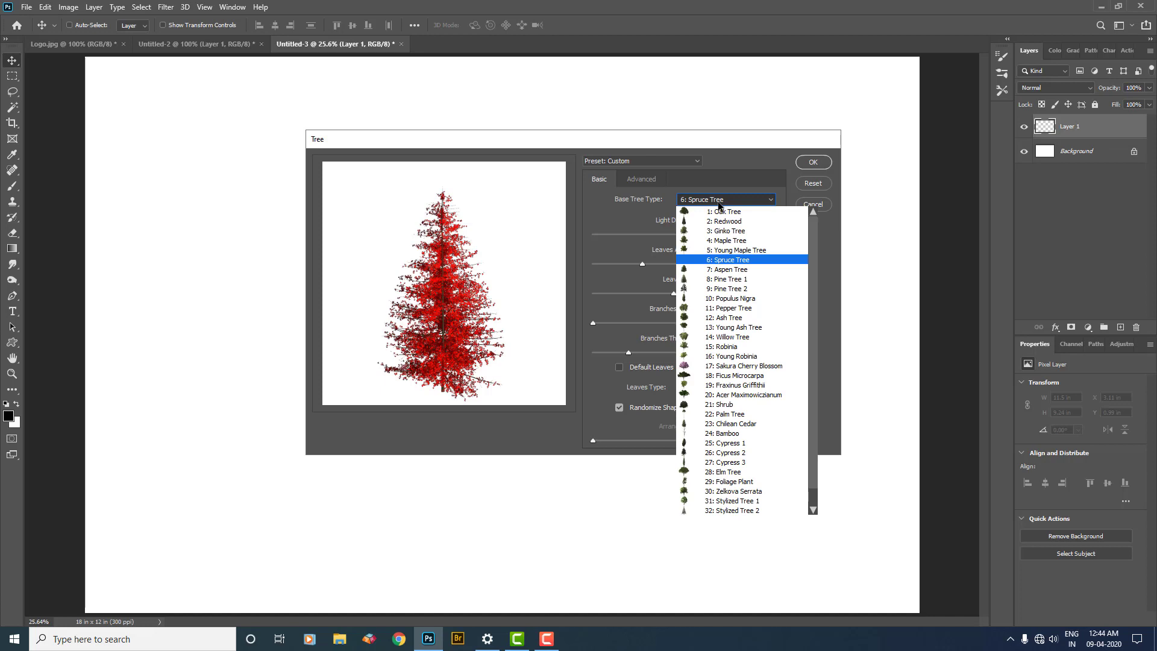
{"action": "left_click_drag", "start_coordinate": [812, 233], "coordinate": [815, 284]}
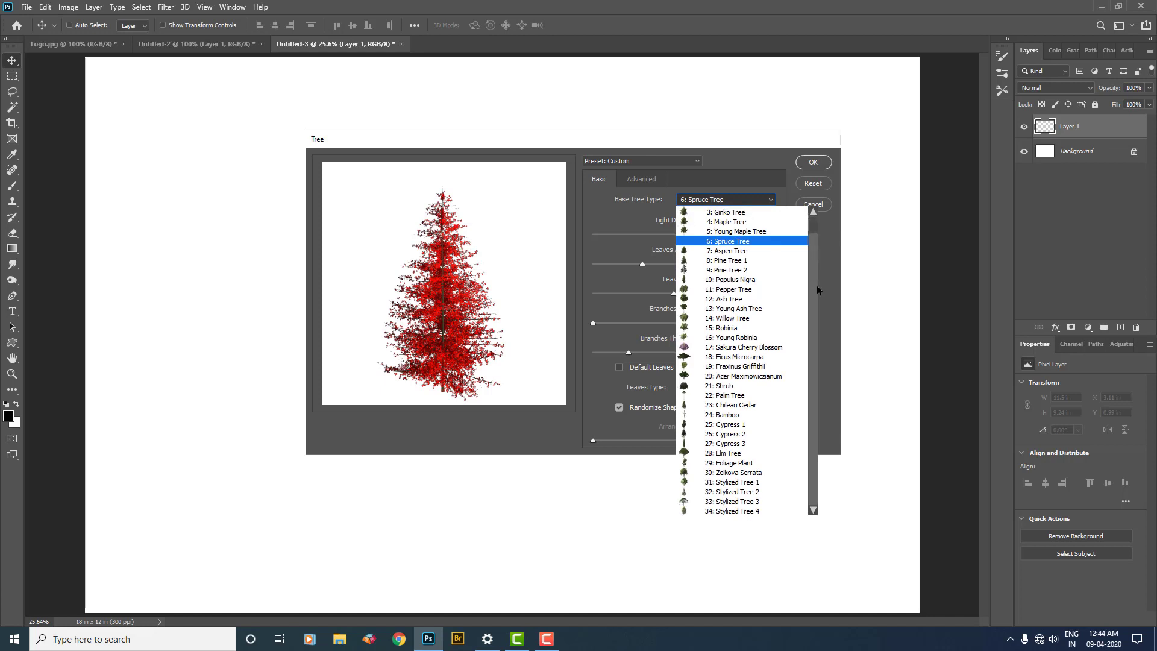
{"action": "left_click", "coordinate": [747, 511]}
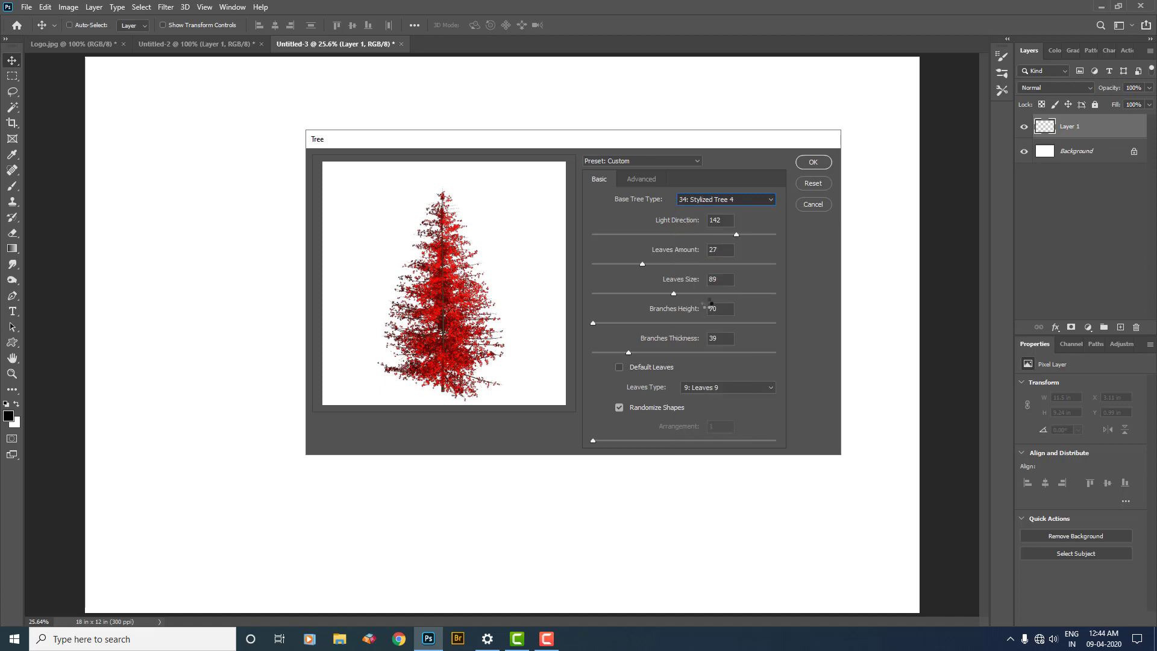
{"action": "left_click", "coordinate": [728, 201]}
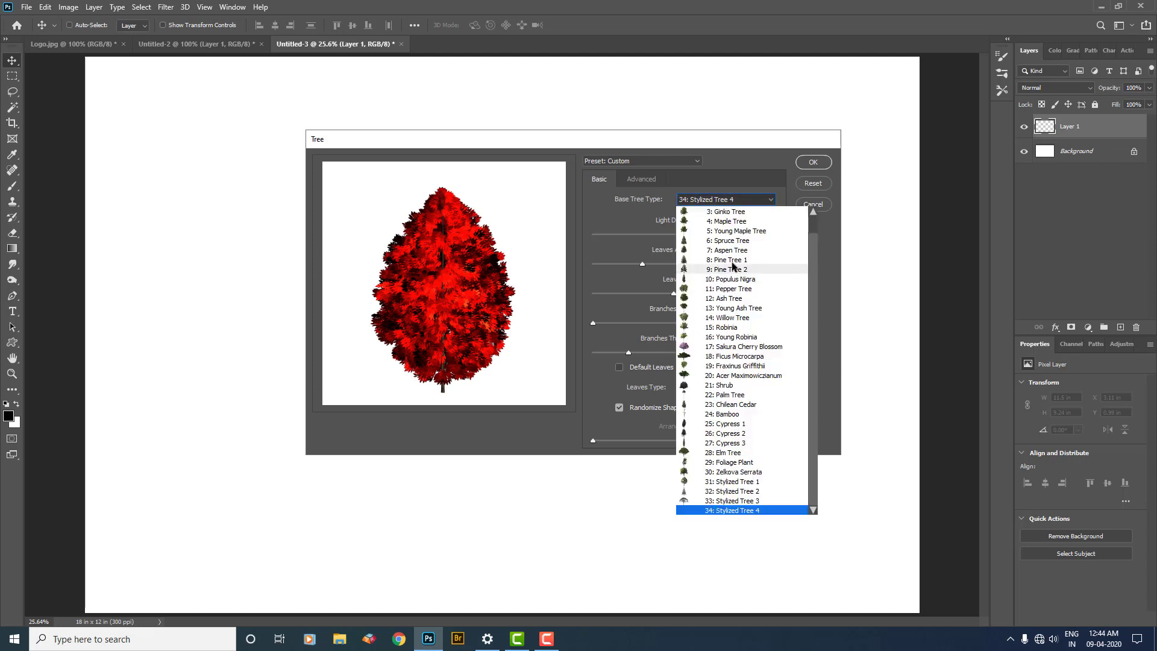
{"action": "left_click", "coordinate": [733, 263]}
{"action": "left_click", "coordinate": [710, 202]}
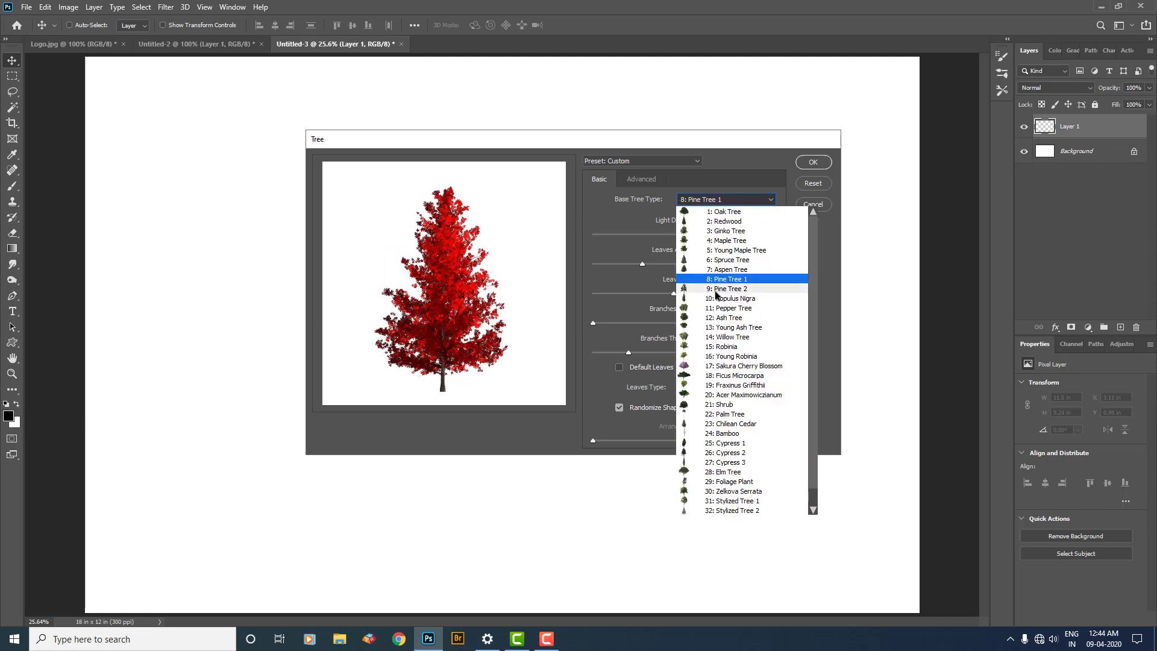
{"action": "left_click", "coordinate": [716, 299]}
{"action": "left_click", "coordinate": [717, 200]}
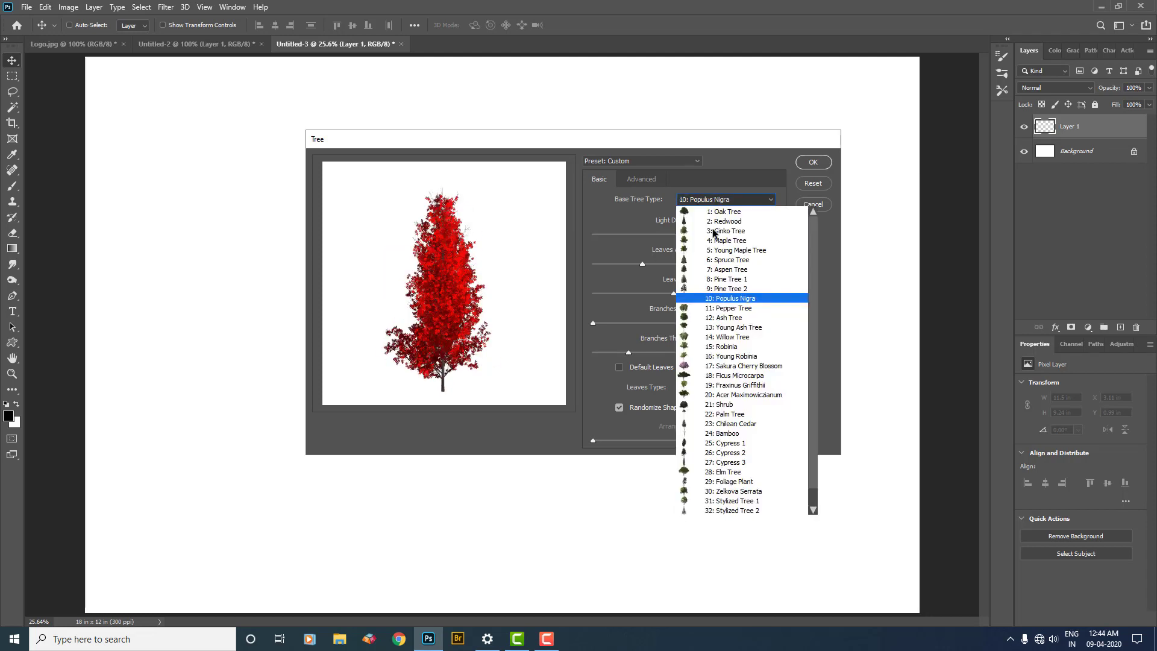
{"action": "left_click", "coordinate": [716, 316]}
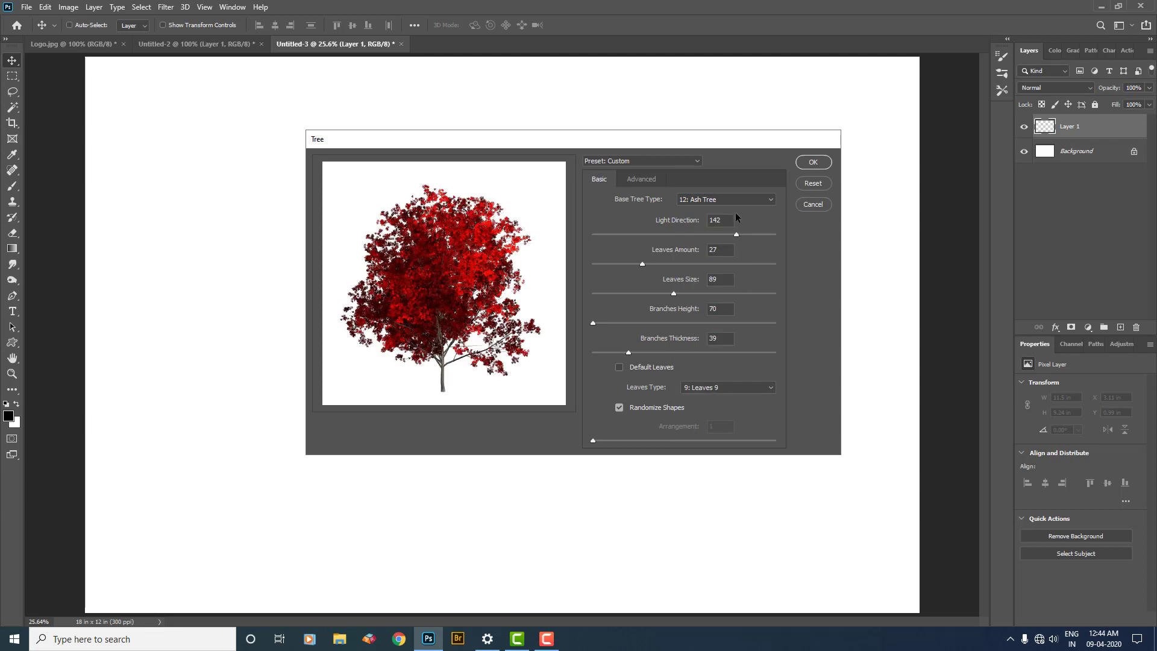
{"action": "left_click", "coordinate": [638, 177]}
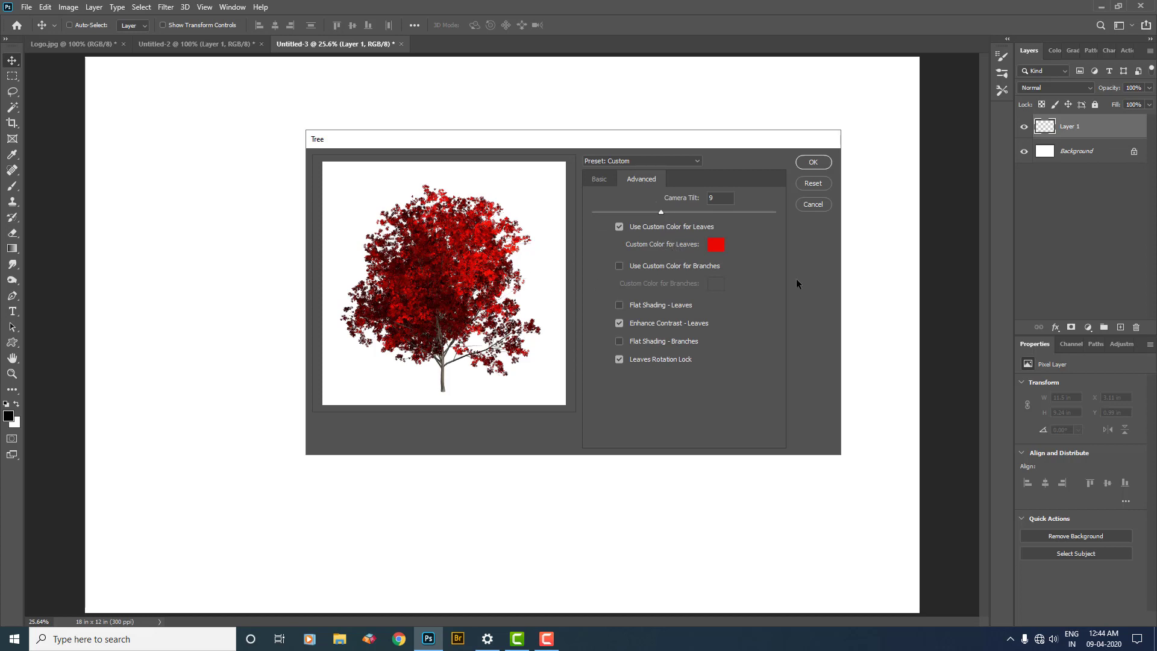
Try a blue, then settle on a bright green as the Ash tree's custom leaf colour
{"action": "left_click", "coordinate": [720, 245]}
{"action": "left_click_drag", "start_coordinate": [525, 209], "coordinate": [524, 174]}
{"action": "left_click", "coordinate": [717, 245]}
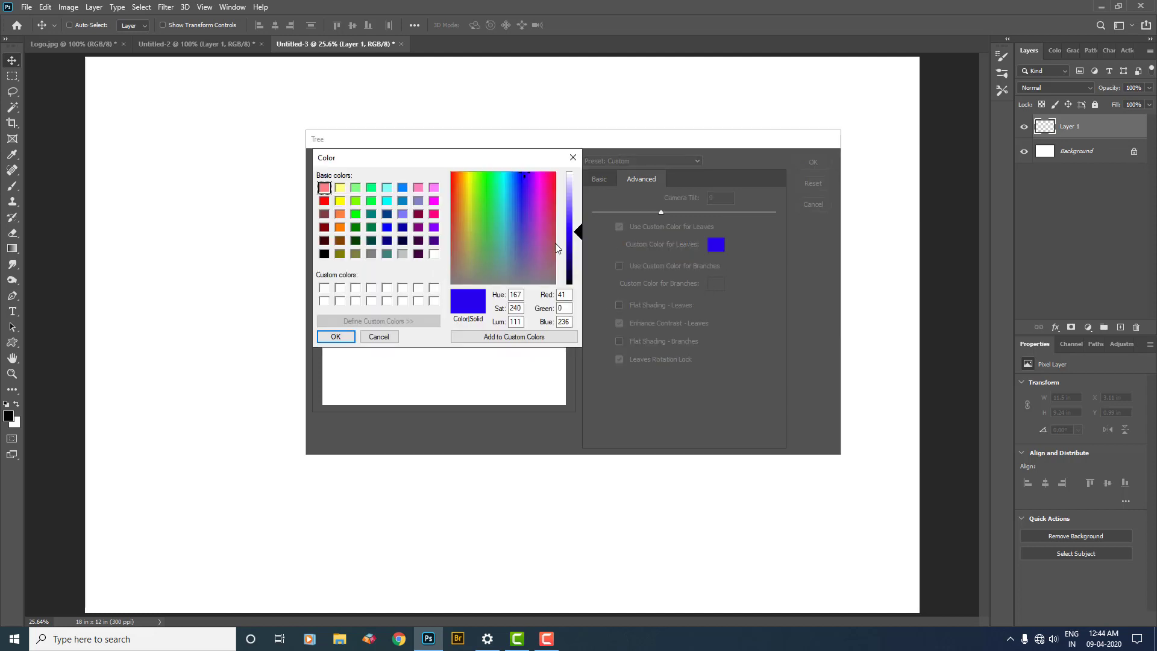
{"action": "left_click", "coordinate": [573, 219]}
{"action": "left_click", "coordinate": [515, 216]}
{"action": "left_click", "coordinate": [488, 215]}
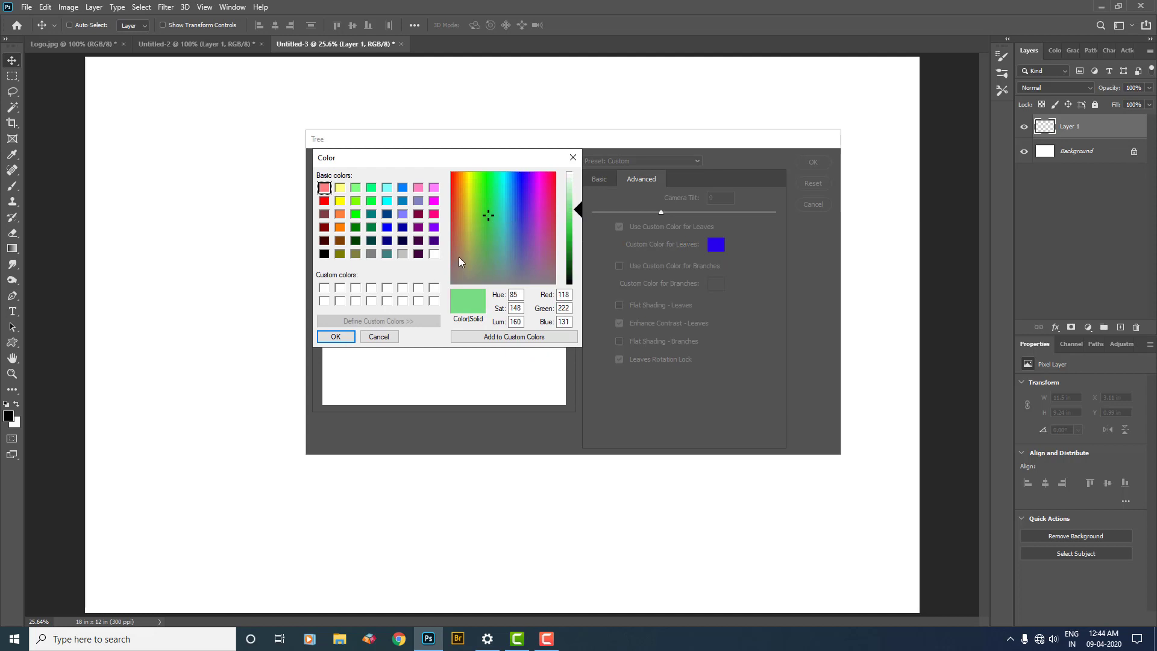
{"action": "left_click_drag", "start_coordinate": [487, 247], "coordinate": [480, 182]}
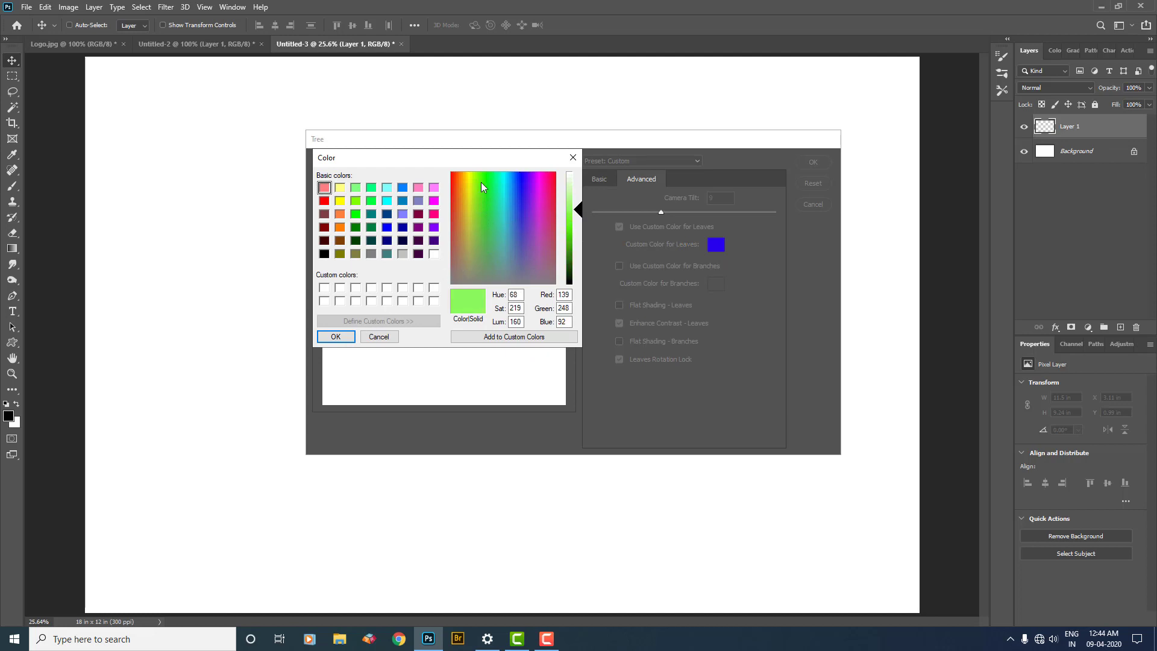
{"action": "left_click", "coordinate": [336, 337]}
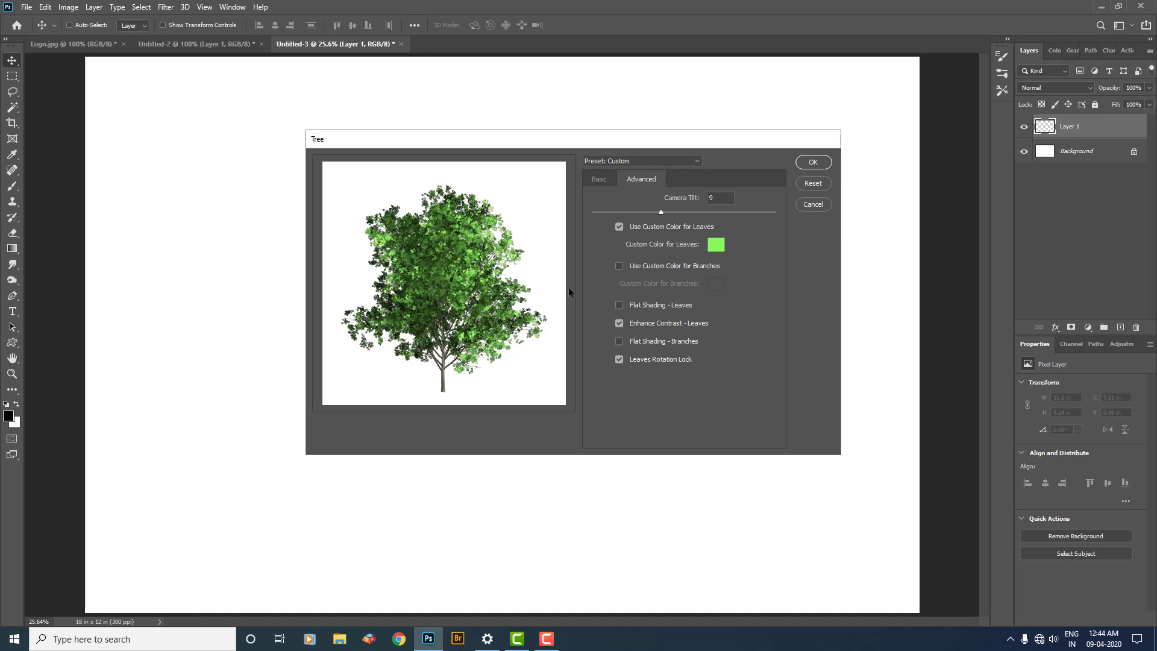
Change the leaves to a lighter green and render the Ash tree onto Layer 1
{"action": "left_click", "coordinate": [718, 248]}
{"action": "left_click", "coordinate": [500, 195]}
{"action": "left_click", "coordinate": [479, 189]}
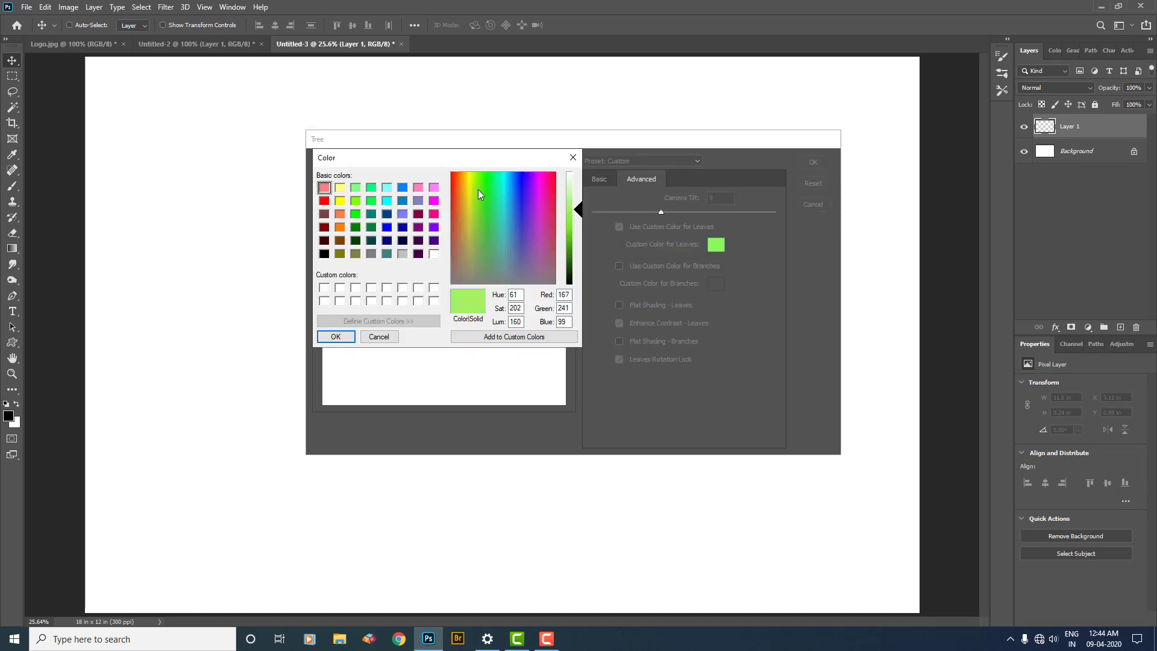
{"action": "left_click", "coordinate": [466, 207]}
{"action": "left_click", "coordinate": [339, 337]}
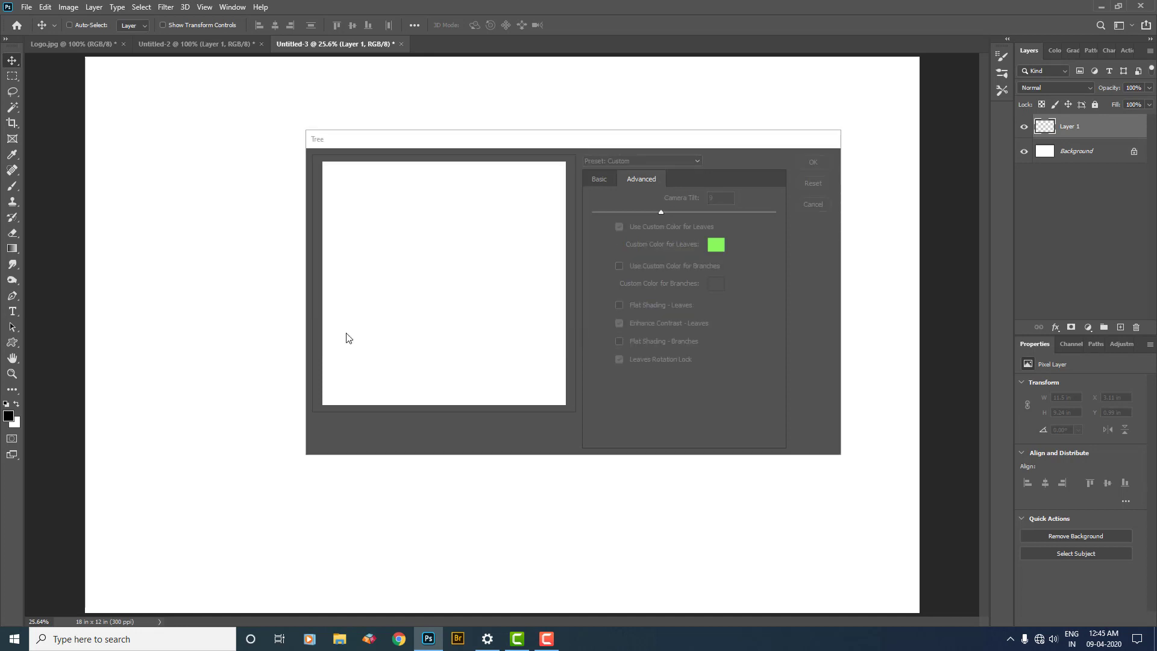
{"action": "left_click", "coordinate": [598, 179]}
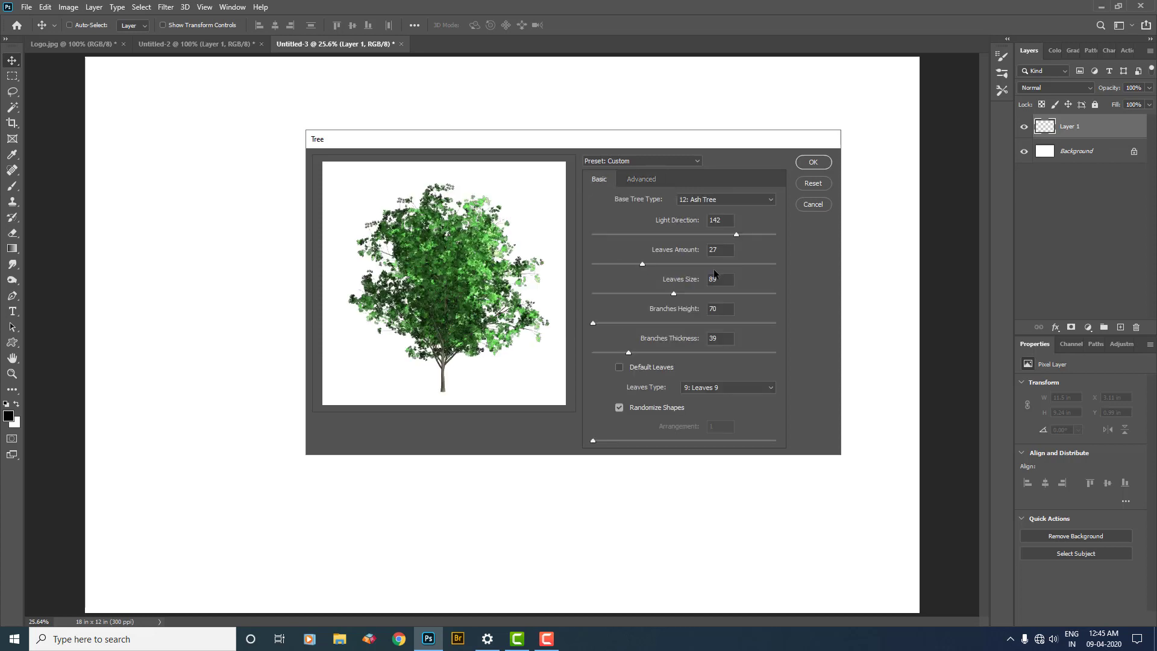
{"action": "left_click", "coordinate": [813, 163]}
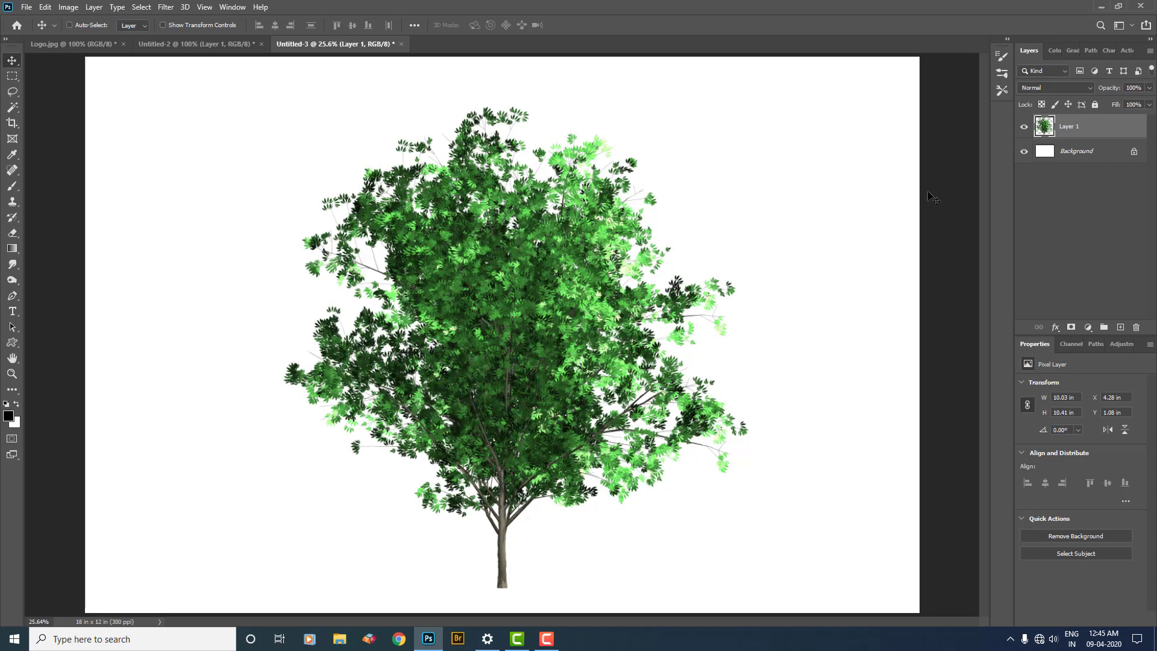
Nudge the green Ash tree left to X 3.43 in, checking its leaves at 100% zoom
{"action": "mouse_move", "coordinate": [518, 345]}
{"action": "left_mouse_down"}
{"action": "mouse_move", "coordinate": [498, 334]}
{"action": "mouse_move", "coordinate": [525, 330]}
{"action": "mouse_move", "coordinate": [513, 325]}
{"action": "left_mouse_up"}
{"action": "key", "text": "ctrl+1"}
{"action": "scroll", "coordinate": [536, 325], "scroll_direction": "up", "scroll_amount": 10}
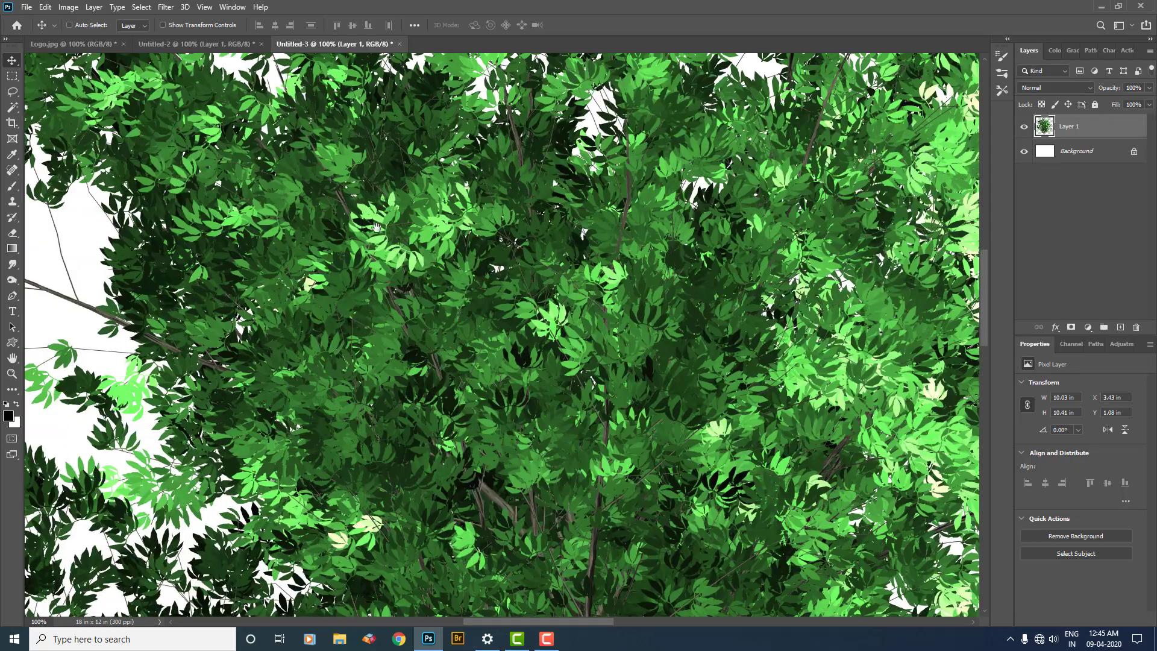
{"action": "scroll", "coordinate": [559, 325], "scroll_direction": "down", "scroll_amount": 5}
{"action": "scroll", "coordinate": [559, 326], "scroll_direction": "right", "scroll_amount": 5}
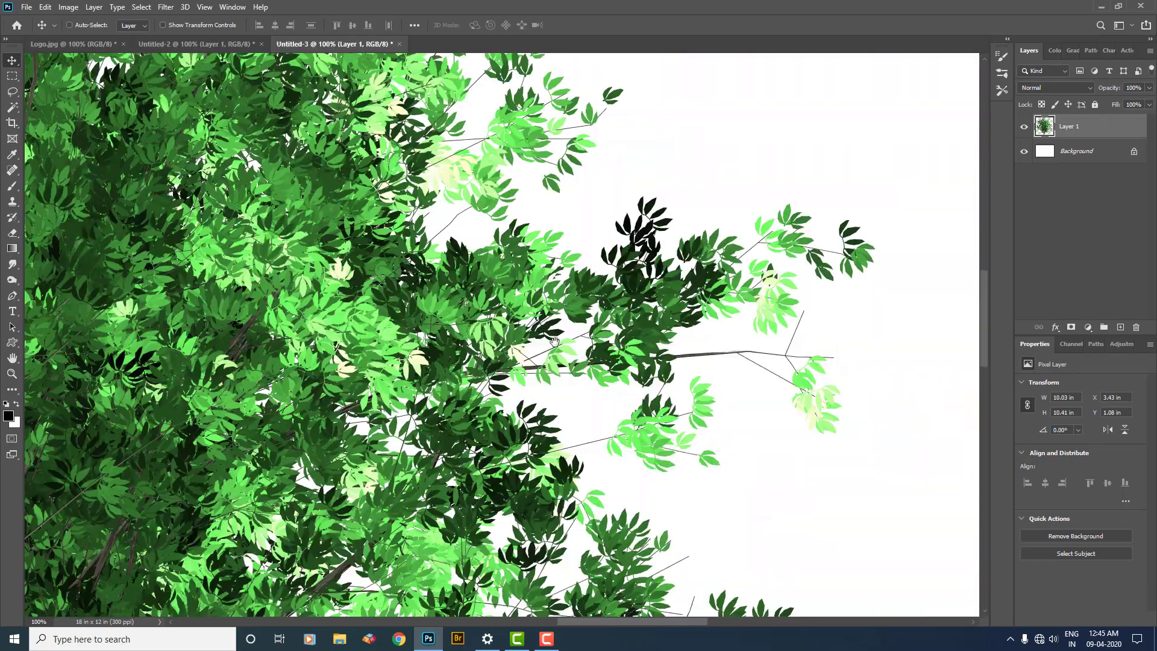
{"action": "key", "text": "ctrl+0"}
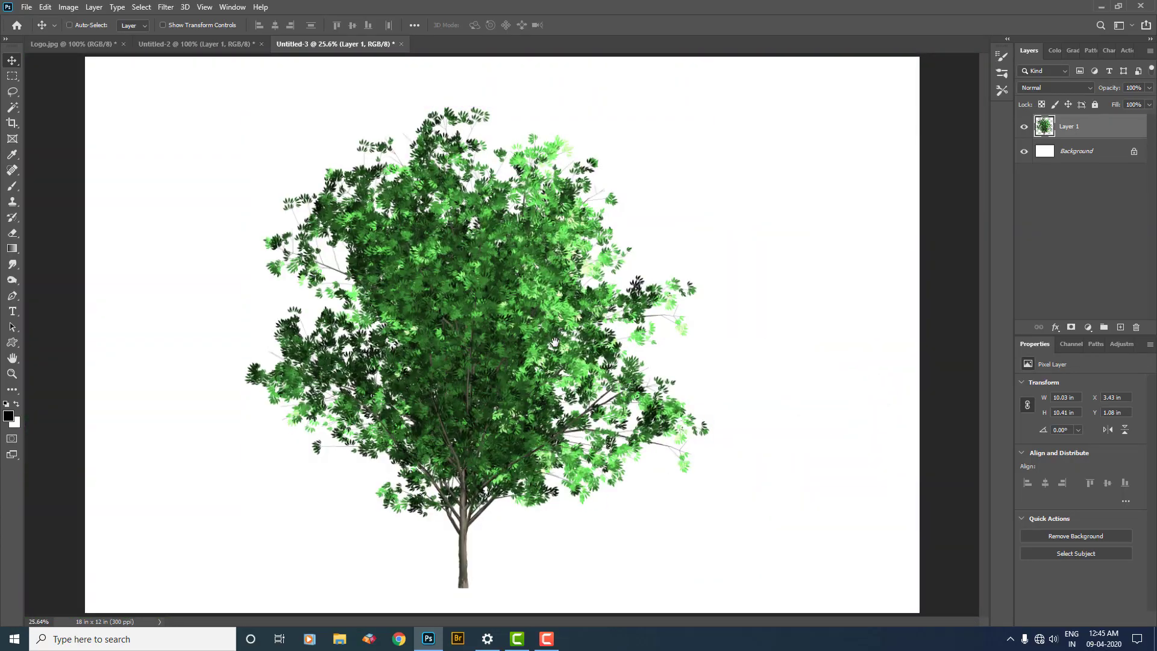